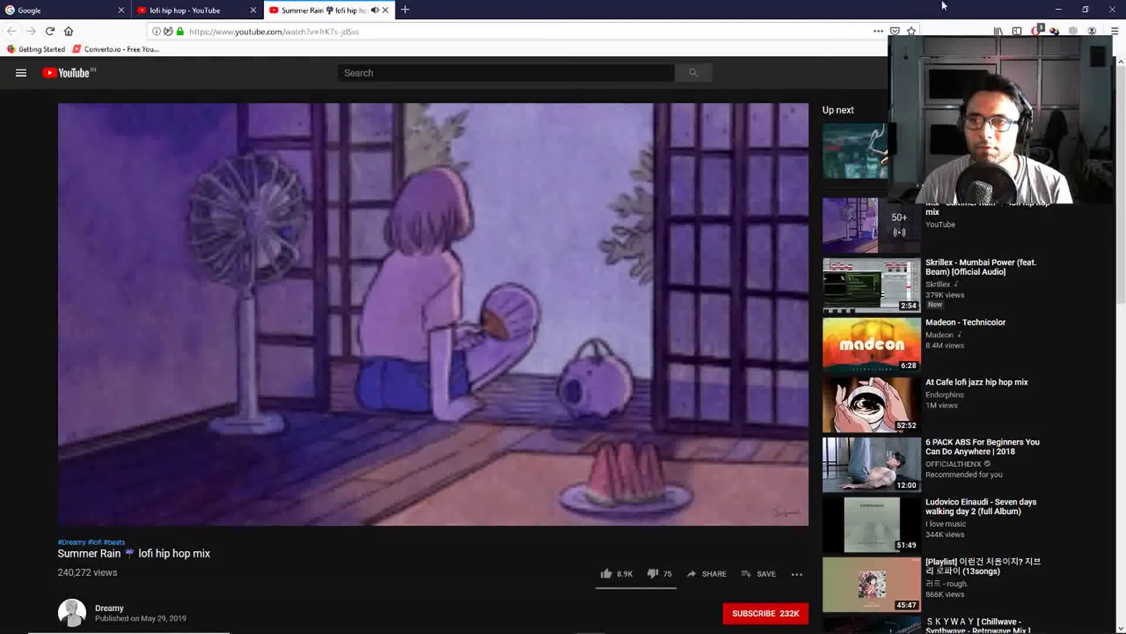
click(1060, 7)
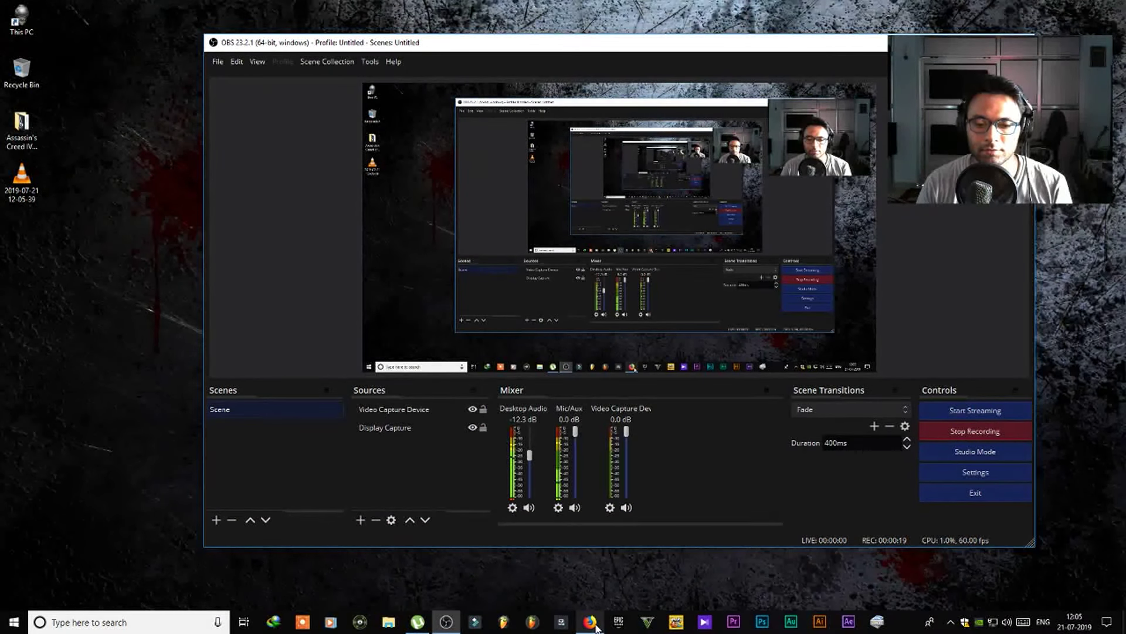
mouse_move(589, 621)
click(587, 589)
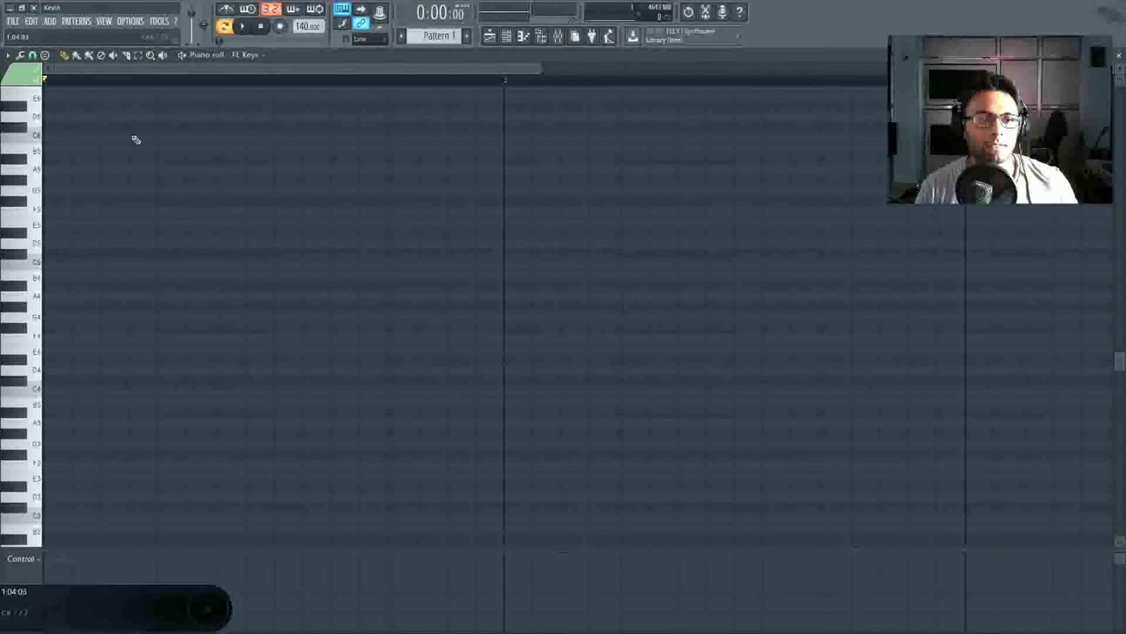
Stack the D major scale notes from D4 up to D5 at the start of the FL Keys piano roll.
scroll(161, 118, down, 3)
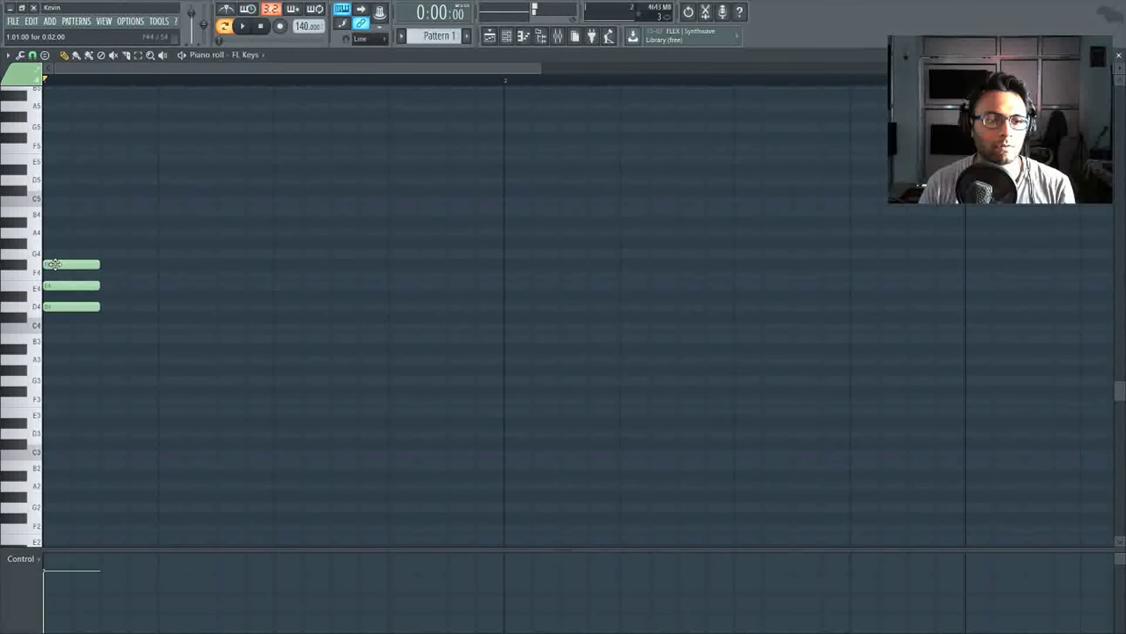
click(46, 233)
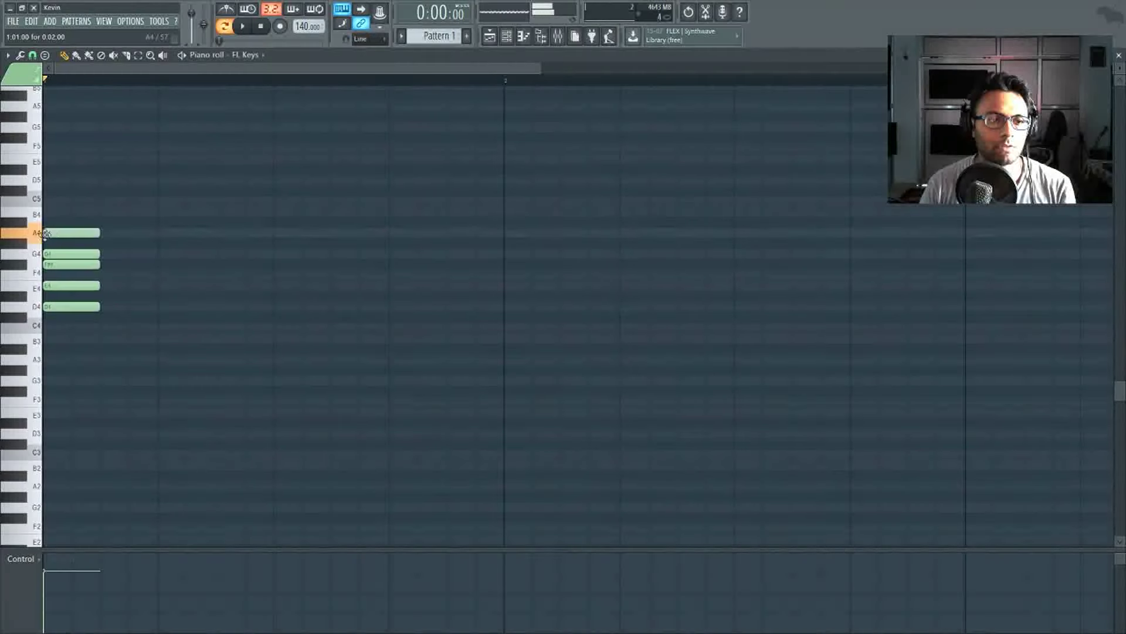
click(53, 211)
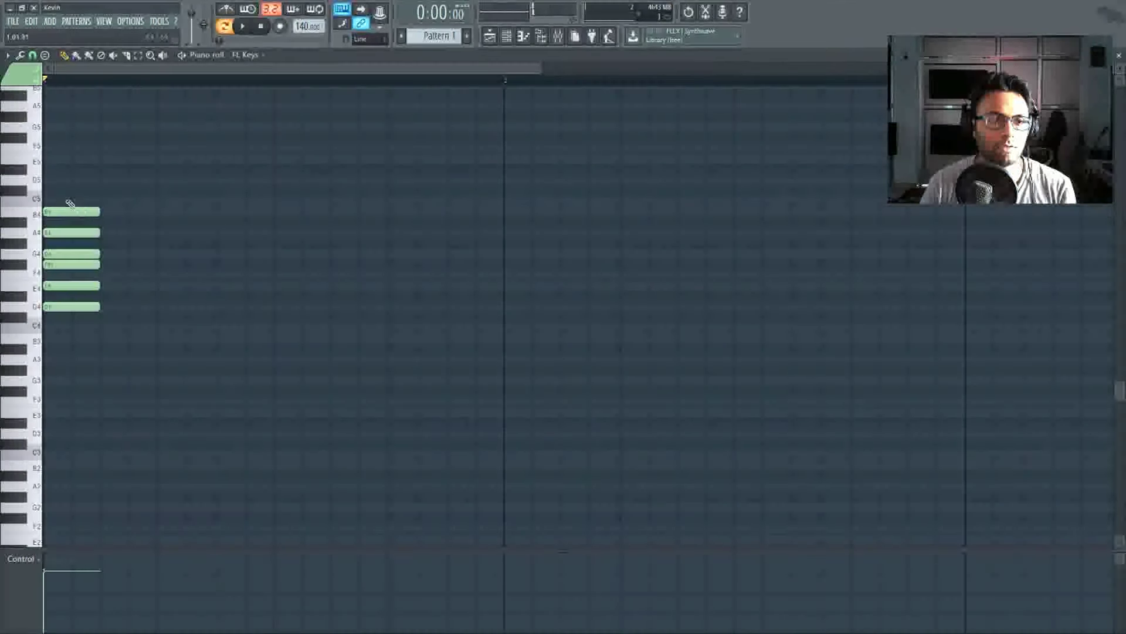
click(49, 179)
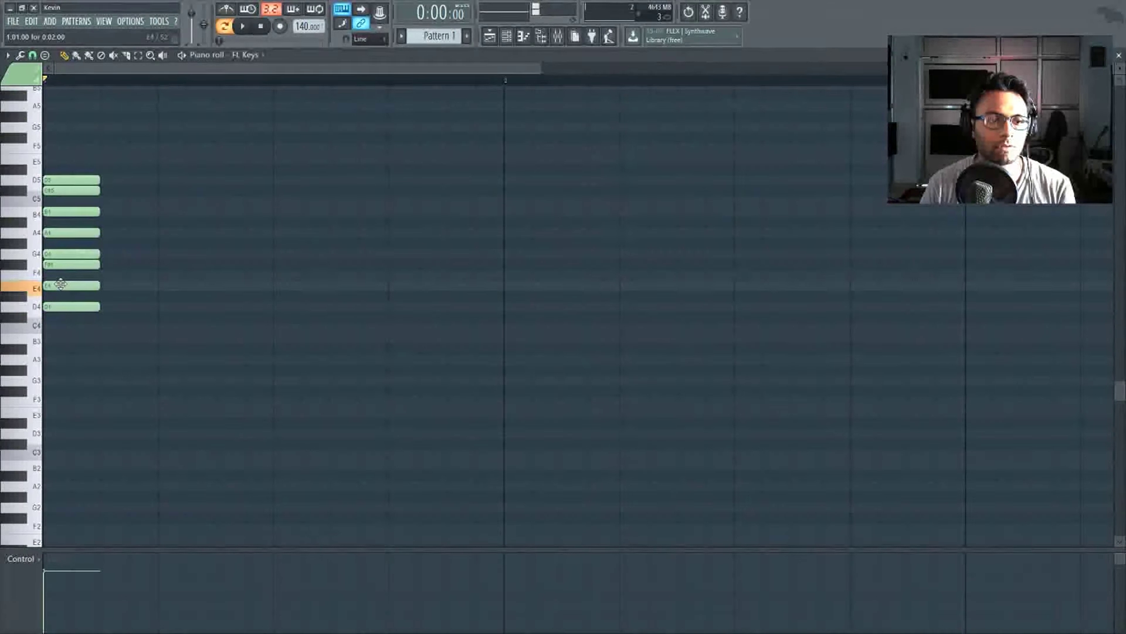
Sound the stacked scale notes one by one, upward from D4.
click(64, 307)
click(63, 286)
click(65, 264)
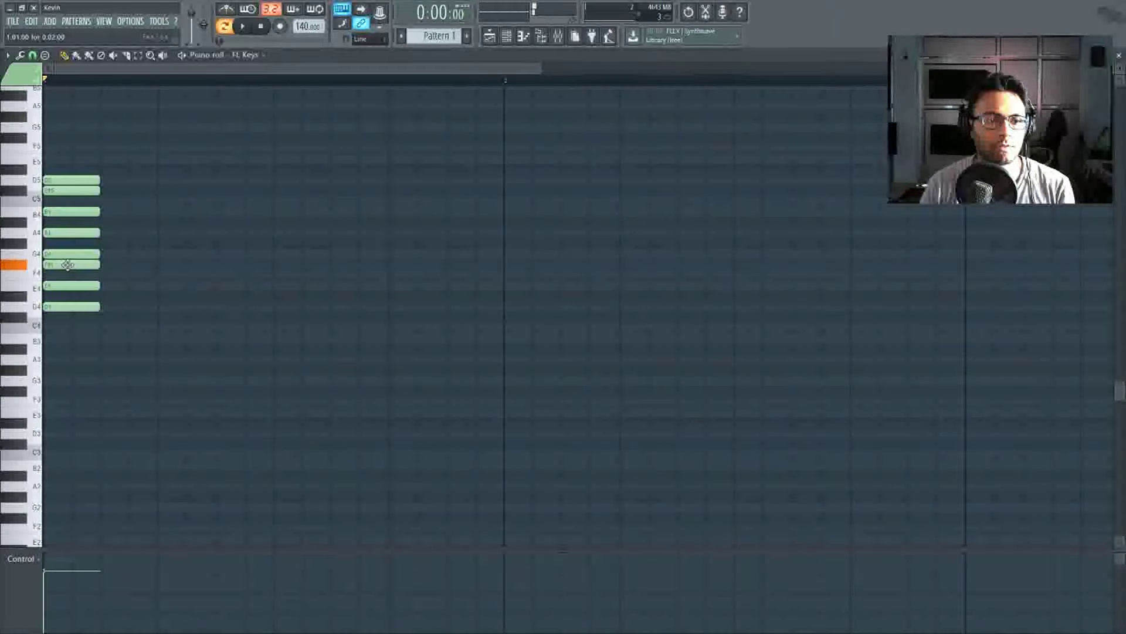
click(70, 251)
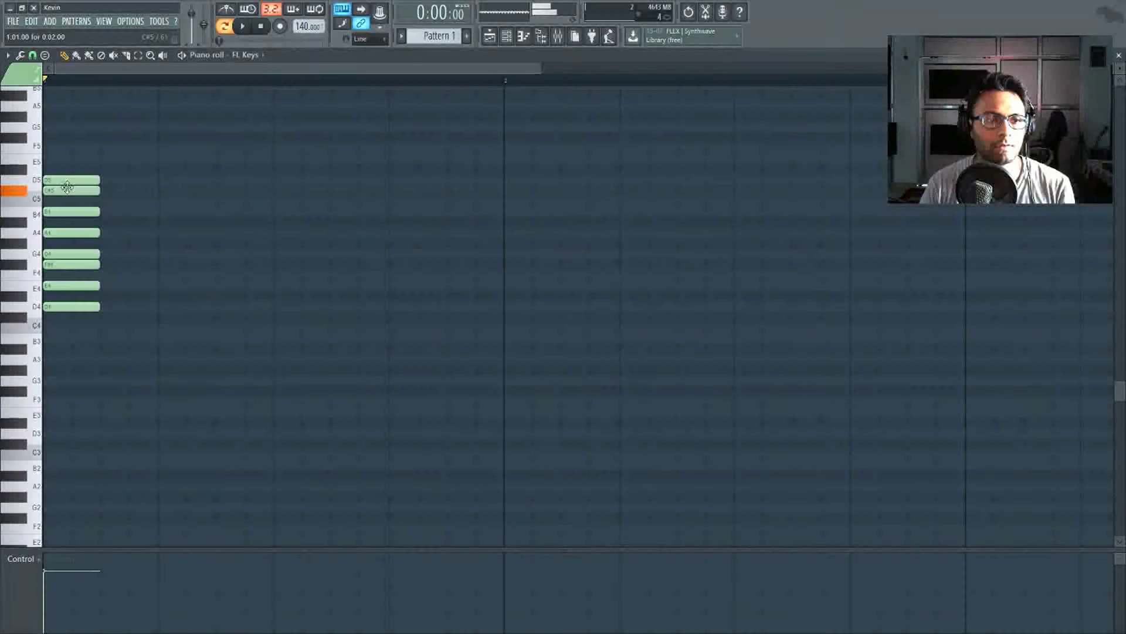
Copy the scale notes into the other octaves and lengthen them all to span eight bars, leaving the piano roll when finished.
scroll(97, 70, down, 2)
scroll(145, 78, down, 3)
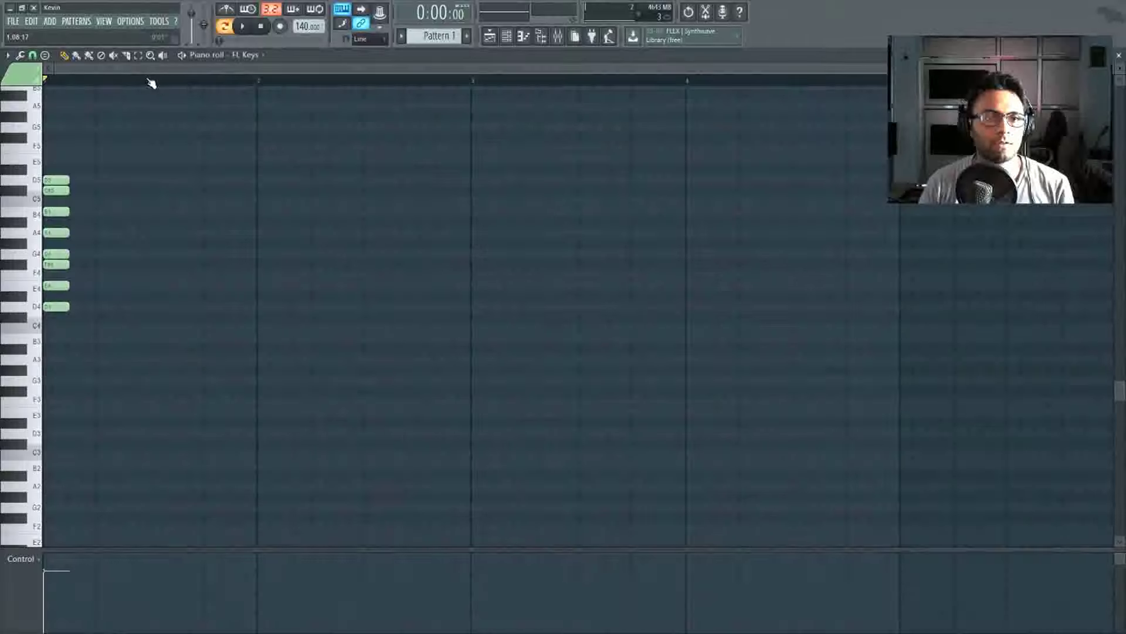
drag(167, 133, 45, 448)
drag(55, 179, 44, 275)
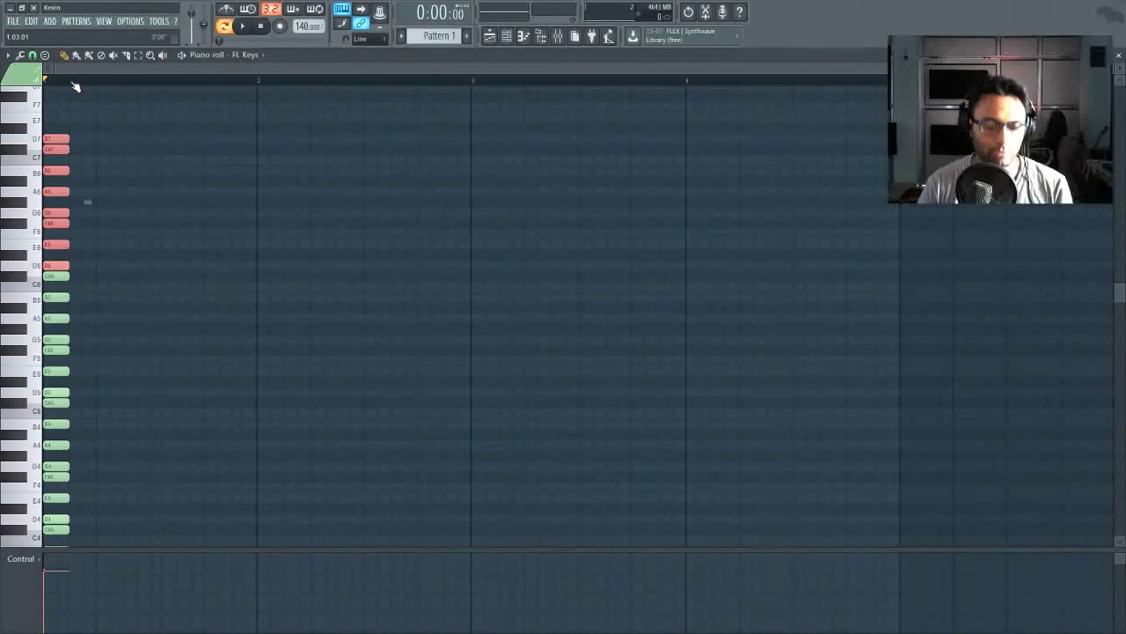
drag(76, 146, 1006, 455)
click(1118, 55)
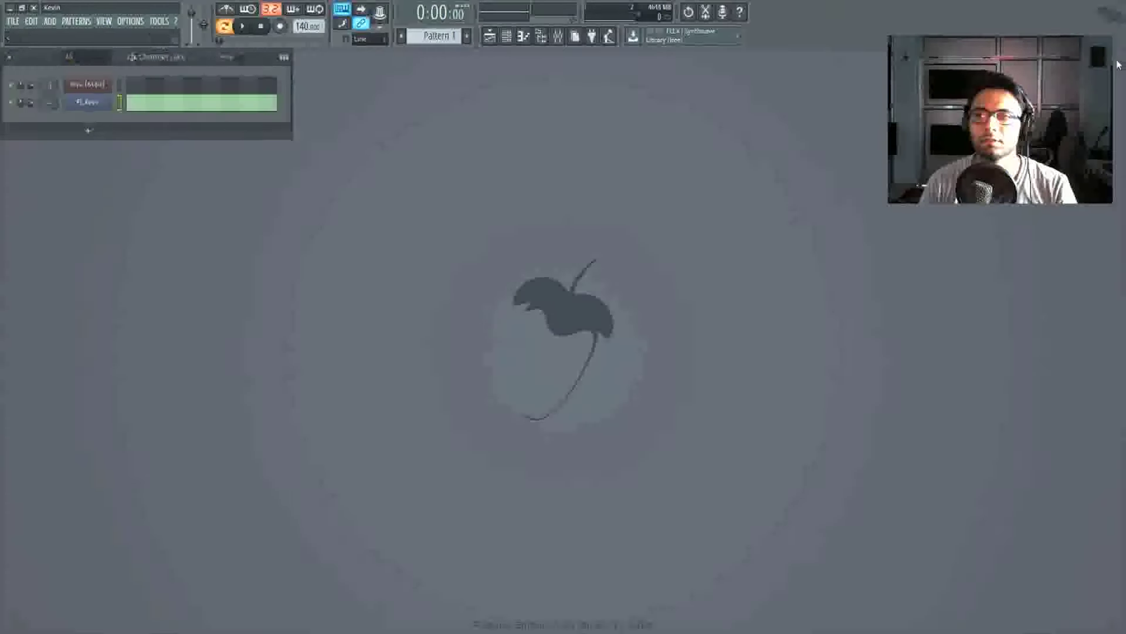
right_click(115, 106)
mouse_move(159, 181)
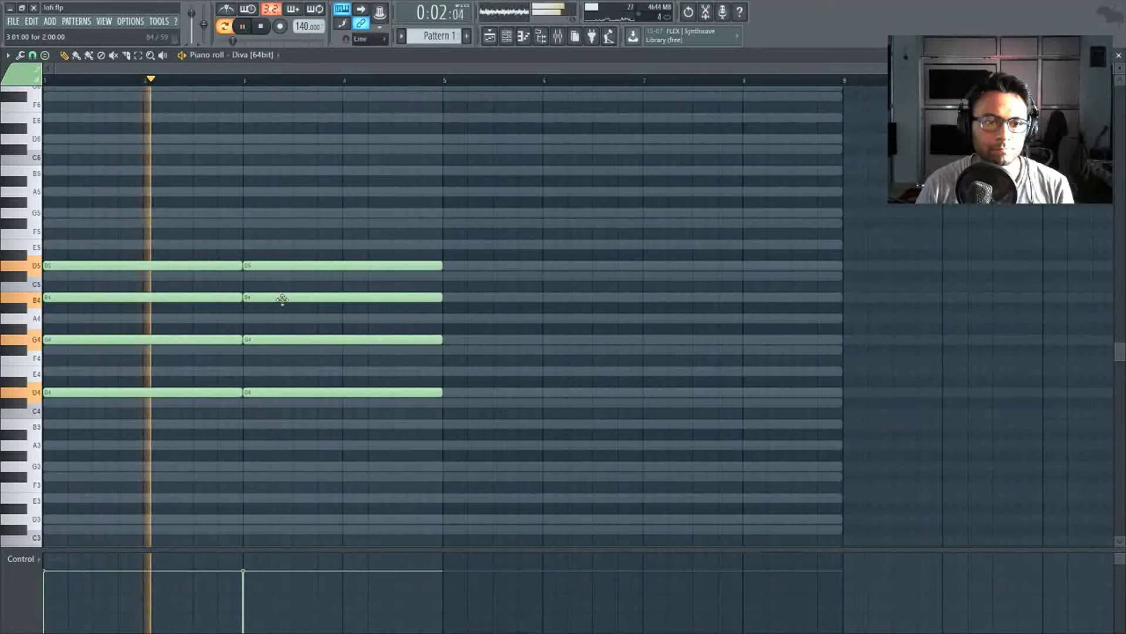
Try lowering the second chord's G4 to F#4 and D5 to C#5, listen to the chords, and restore both notes.
mouse_move(282, 299)
mouse_down()
mouse_move(284, 318)
mouse_move(274, 298)
mouse_up()
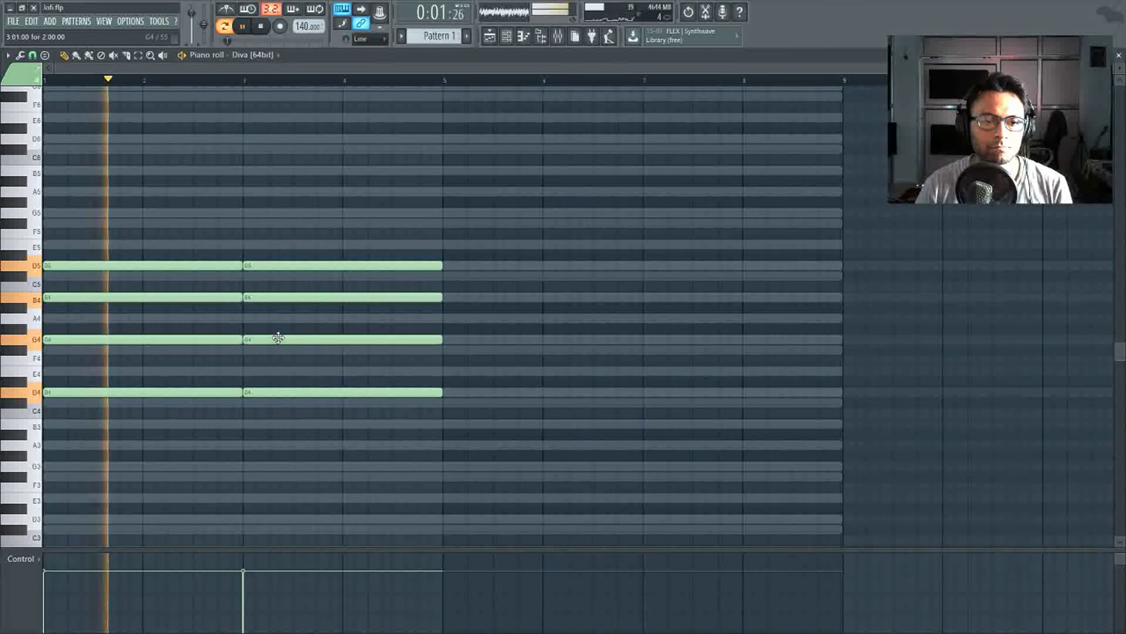
drag(278, 337, 277, 349)
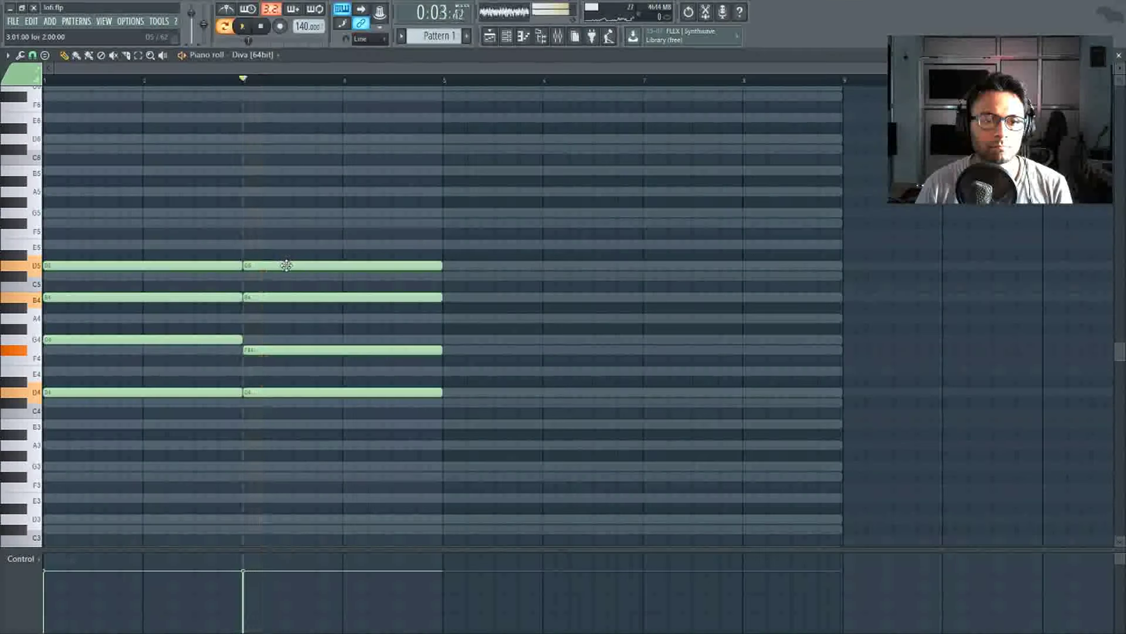
drag(284, 266, 284, 276)
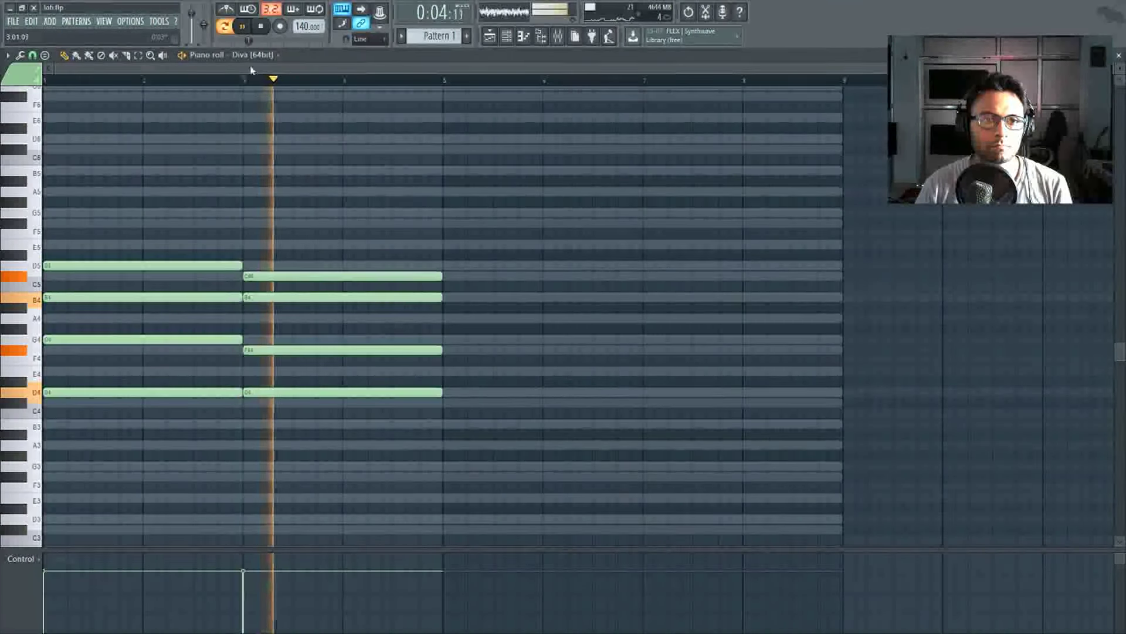
click(263, 26)
key(space)
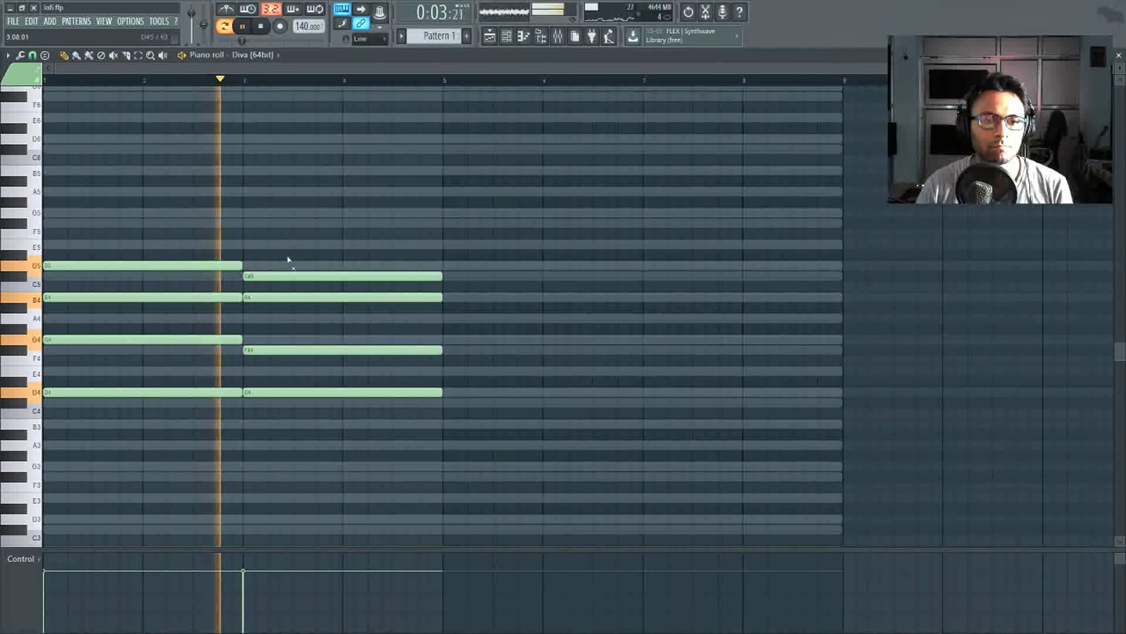
key(space)
drag(280, 277, 278, 269)
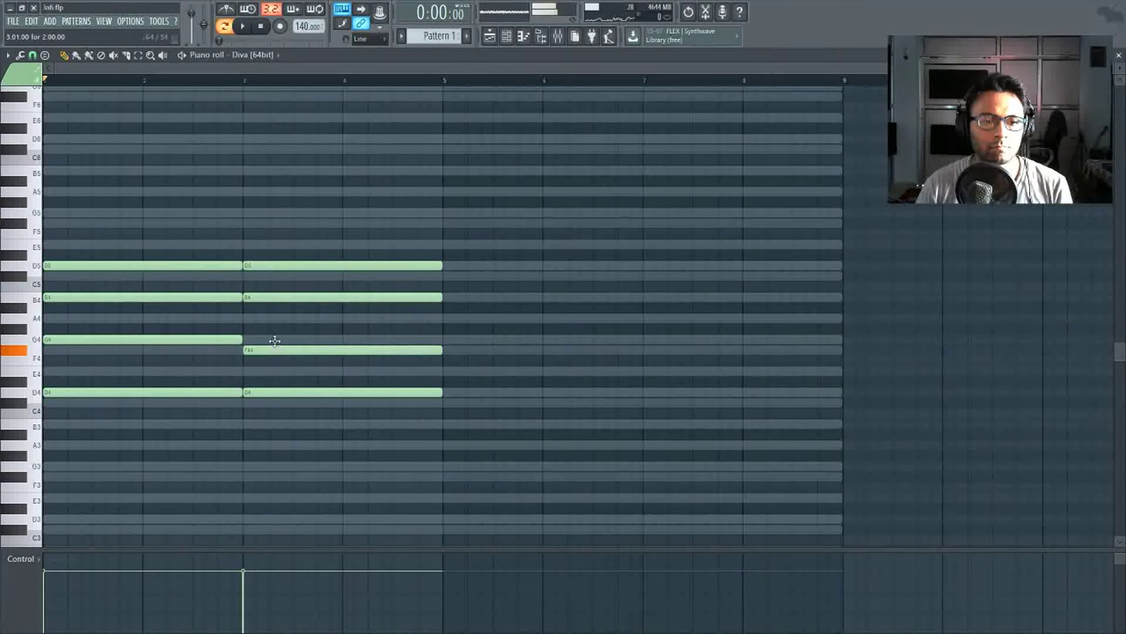
drag(274, 341, 277, 339)
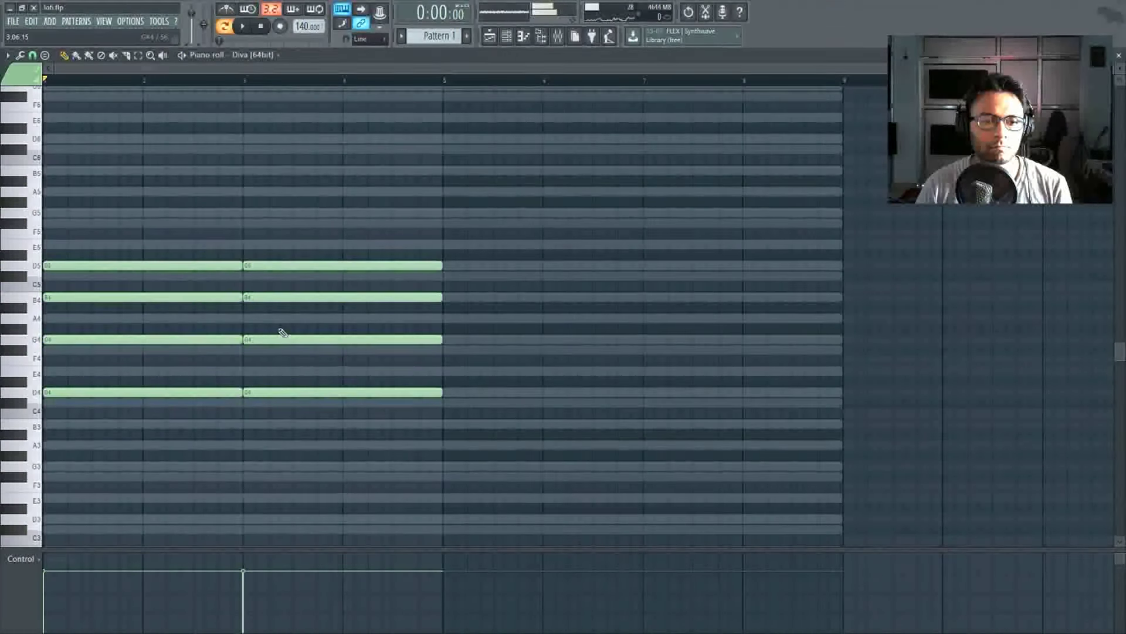
Raise the top note of the second chord, at bar 3, to E5 and play the progression.
click(245, 80)
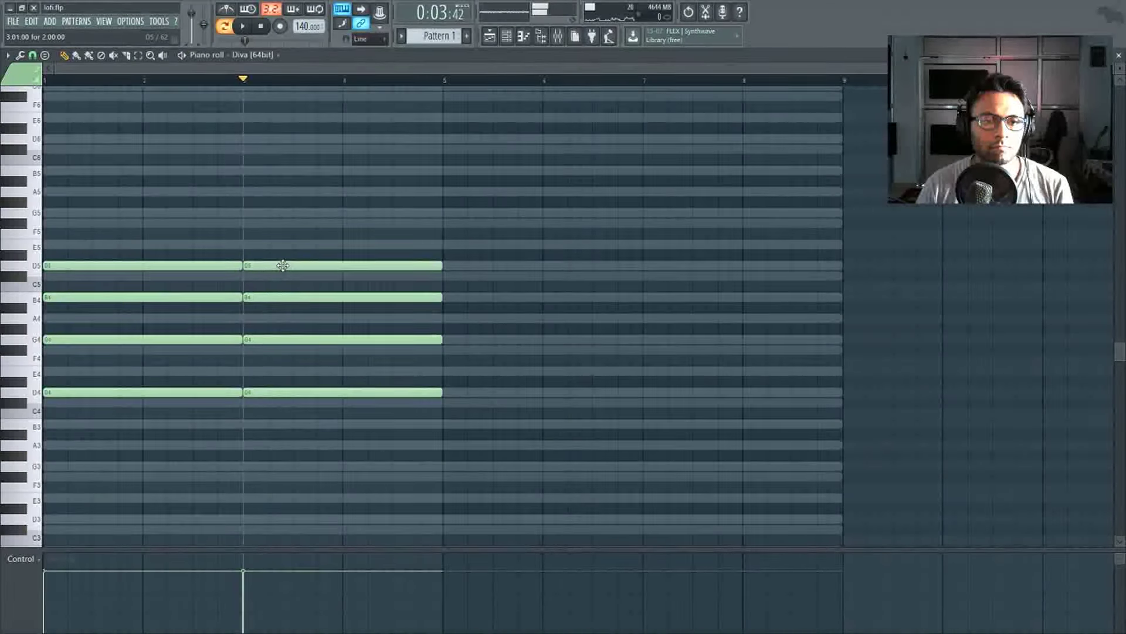
drag(283, 265, 281, 244)
key(space)
key(space)
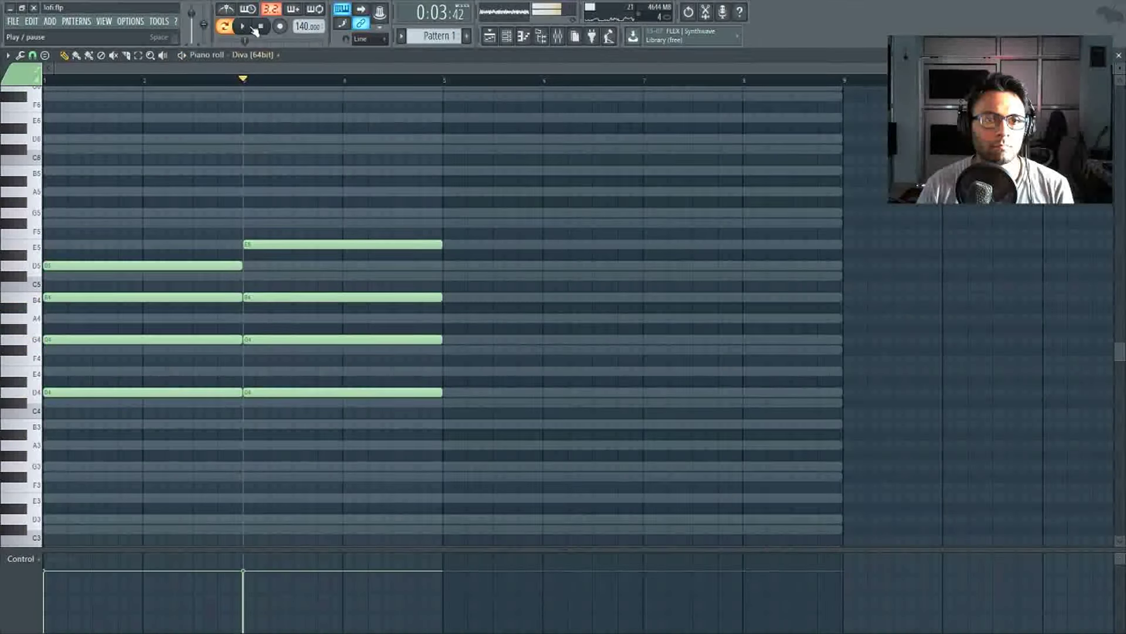
key(space)
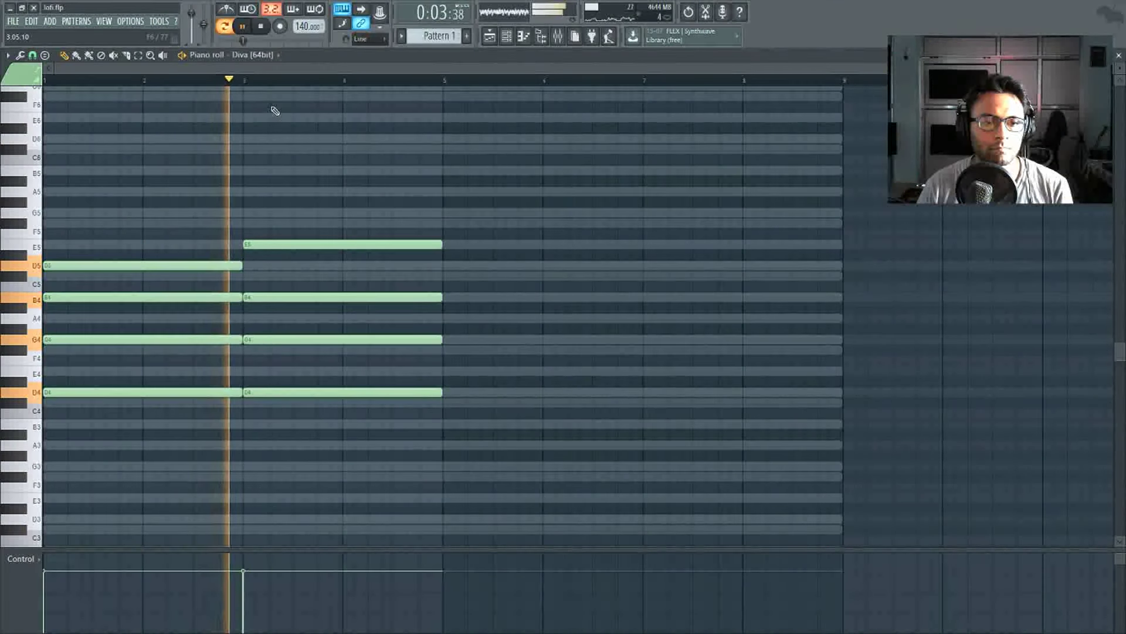
Duplicate both chords directly after themselves to fill bars 5 to 8, clear the note selection and stop playback.
key(ctrl+a)
key(ctrl+b)
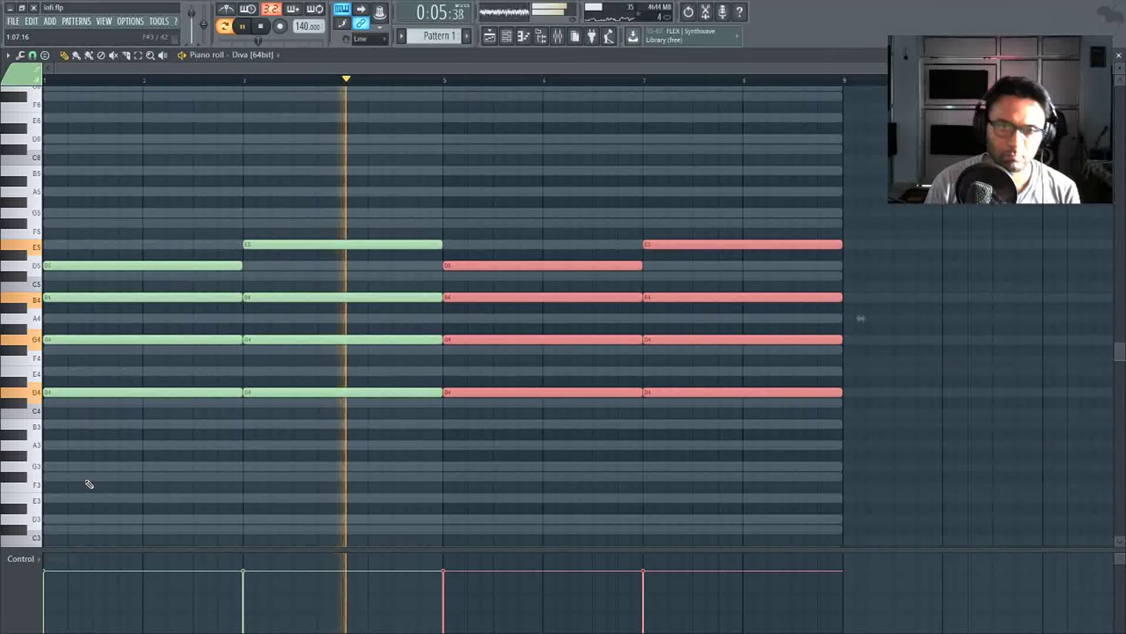
key(ctrl+d)
key(space)
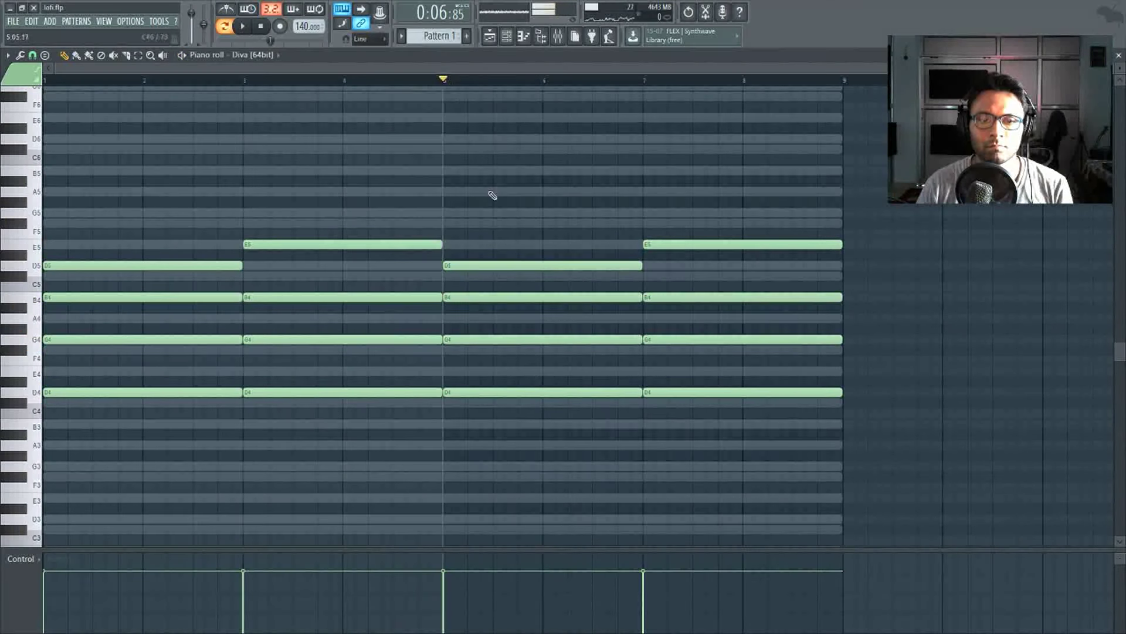
Change the third chord, at bar 5, to D4, F#4, A4 and C#5, and listen to it.
drag(485, 298, 482, 351)
key(space)
key(space)
key(space)
key(space)
drag(503, 266, 504, 275)
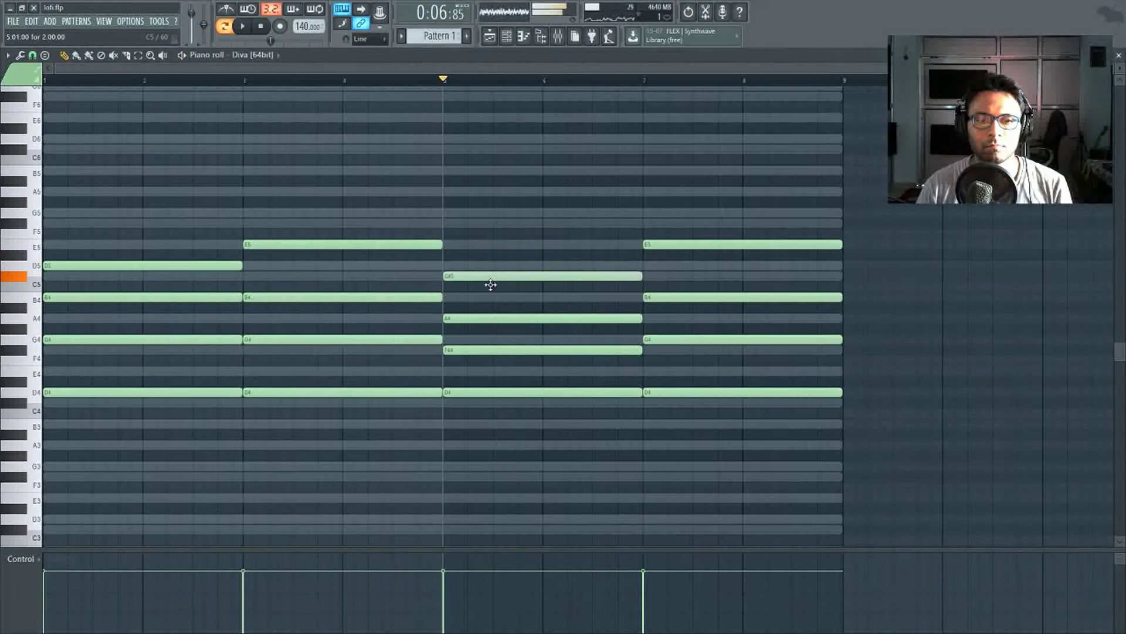
key(space)
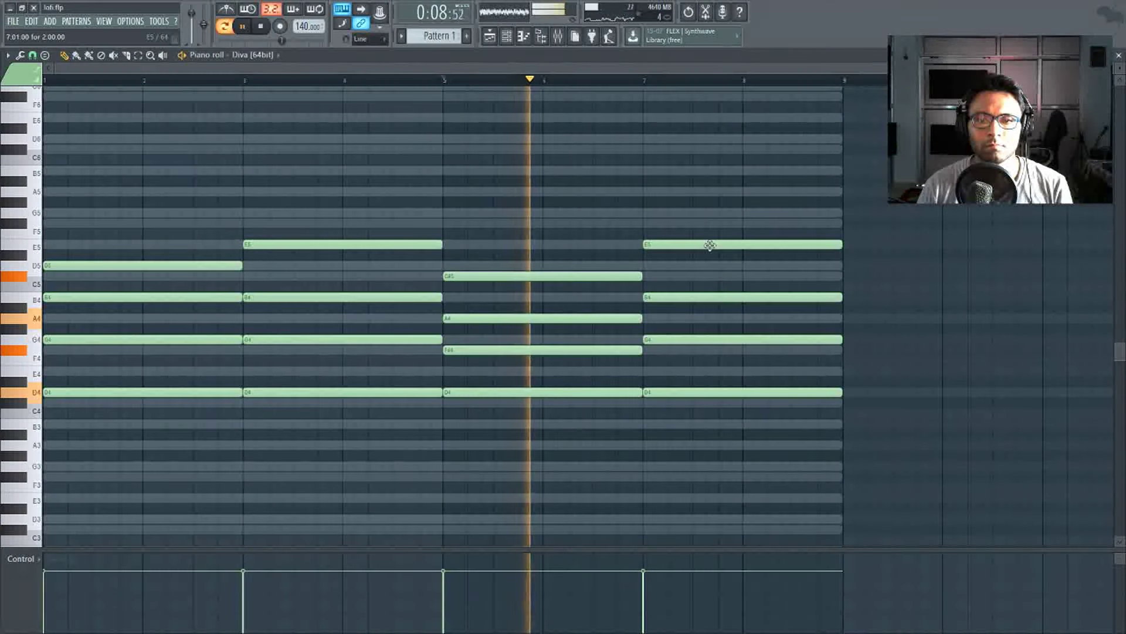
Lower the upper three notes of the last chord, at bar 7, to D5, A4 and F#4 while the pattern plays.
drag(711, 245, 710, 266)
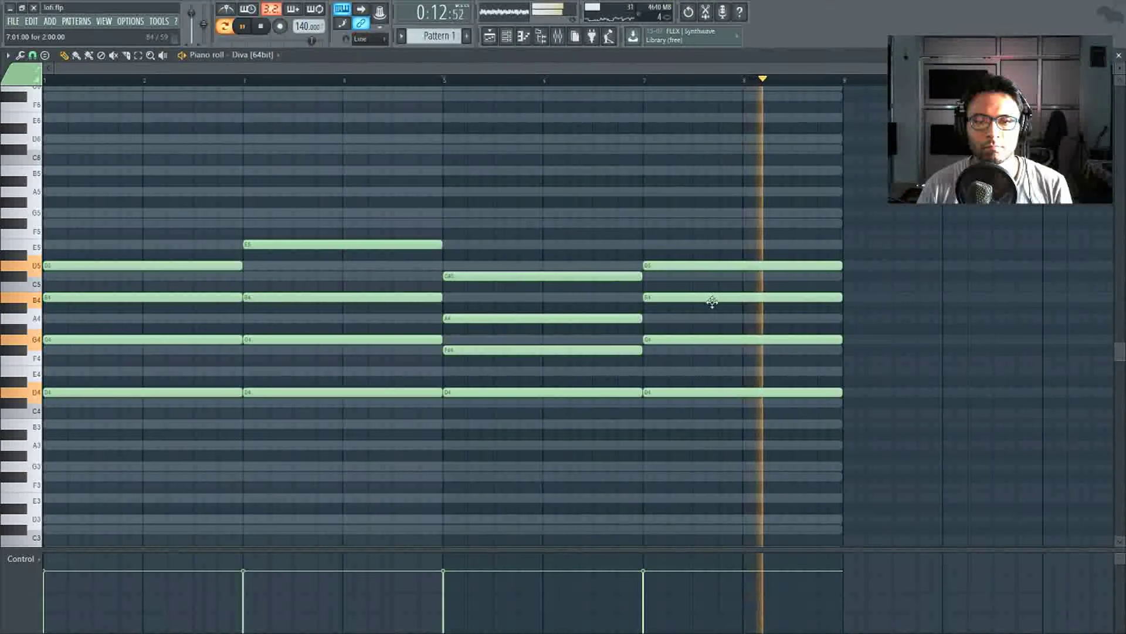
drag(712, 298, 711, 319)
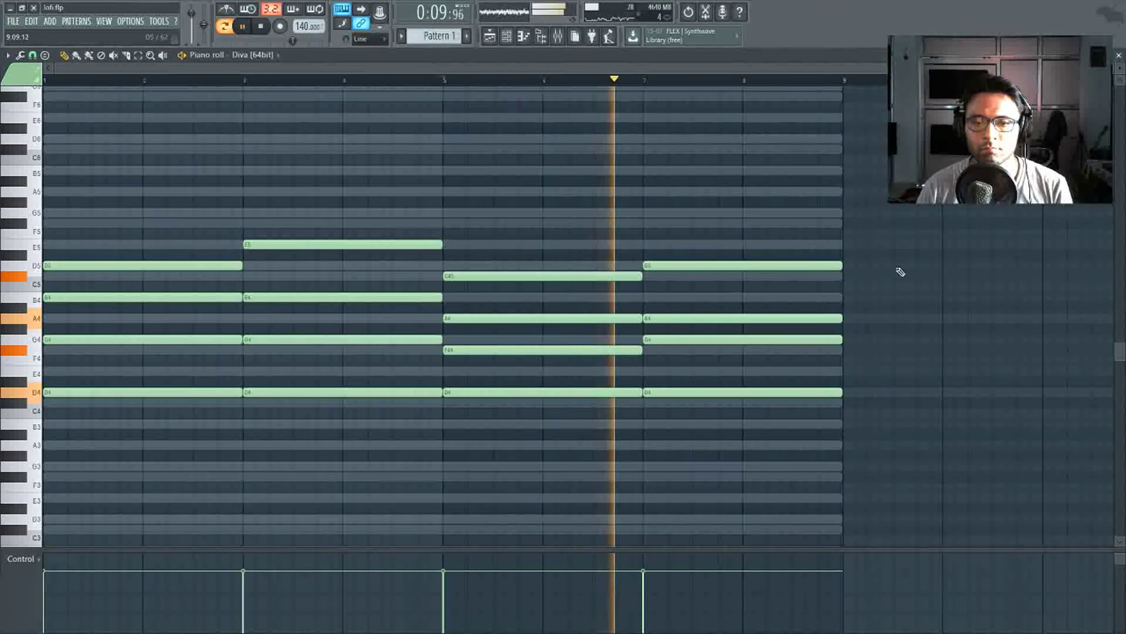
drag(674, 340, 676, 350)
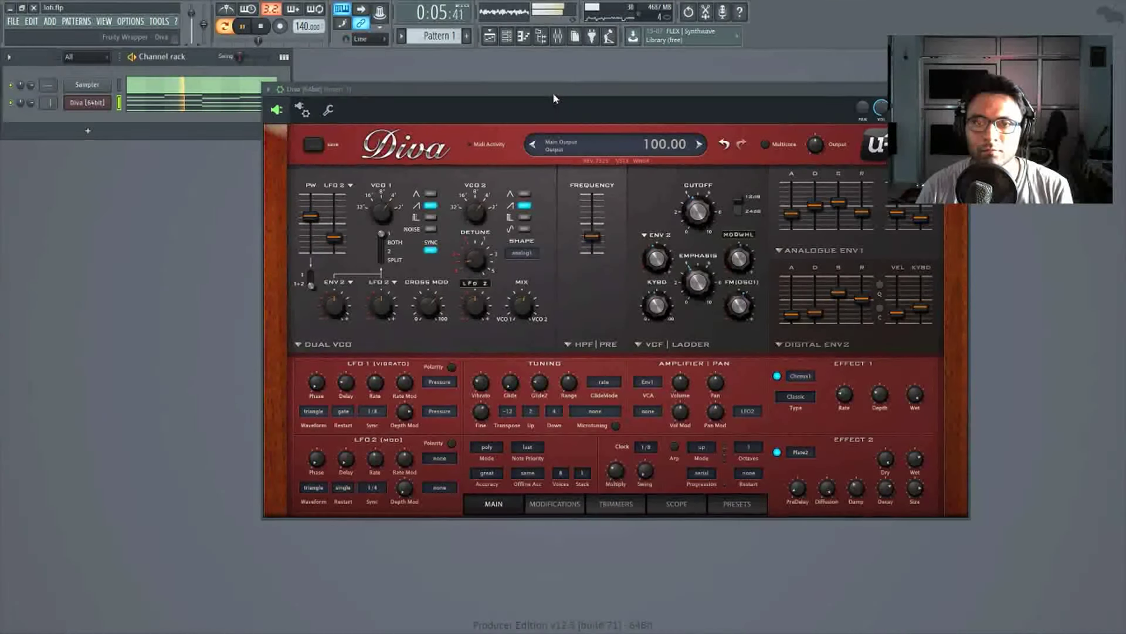
Show the mixer with the Diva synth window closed, and open the Diva channel's chords in the piano roll.
key(Escape)
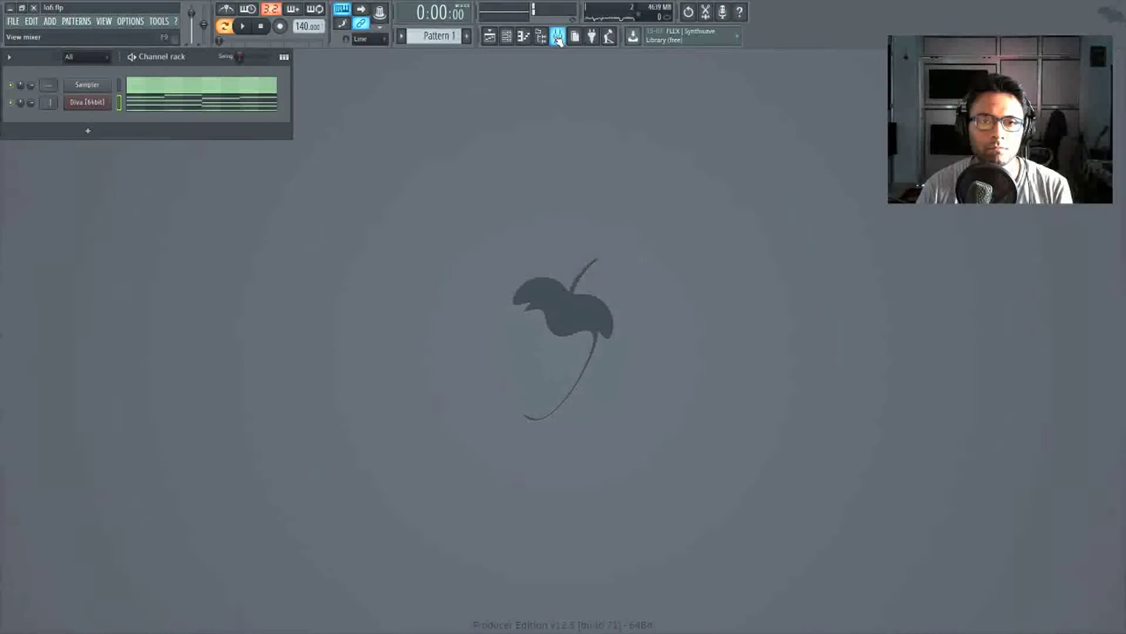
click(558, 38)
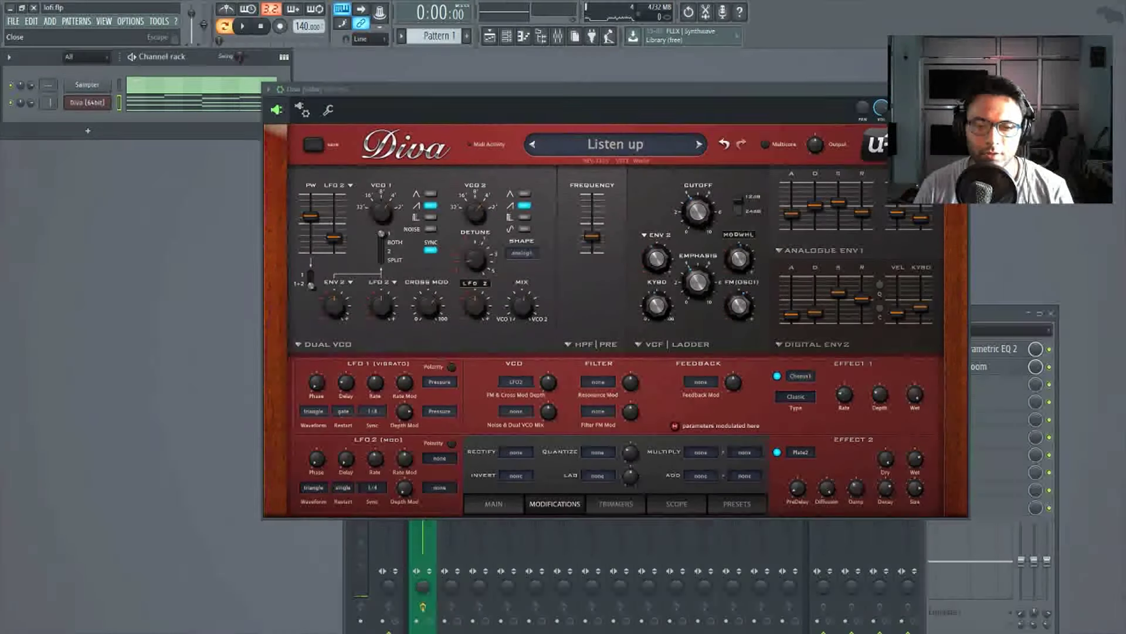
click(960, 89)
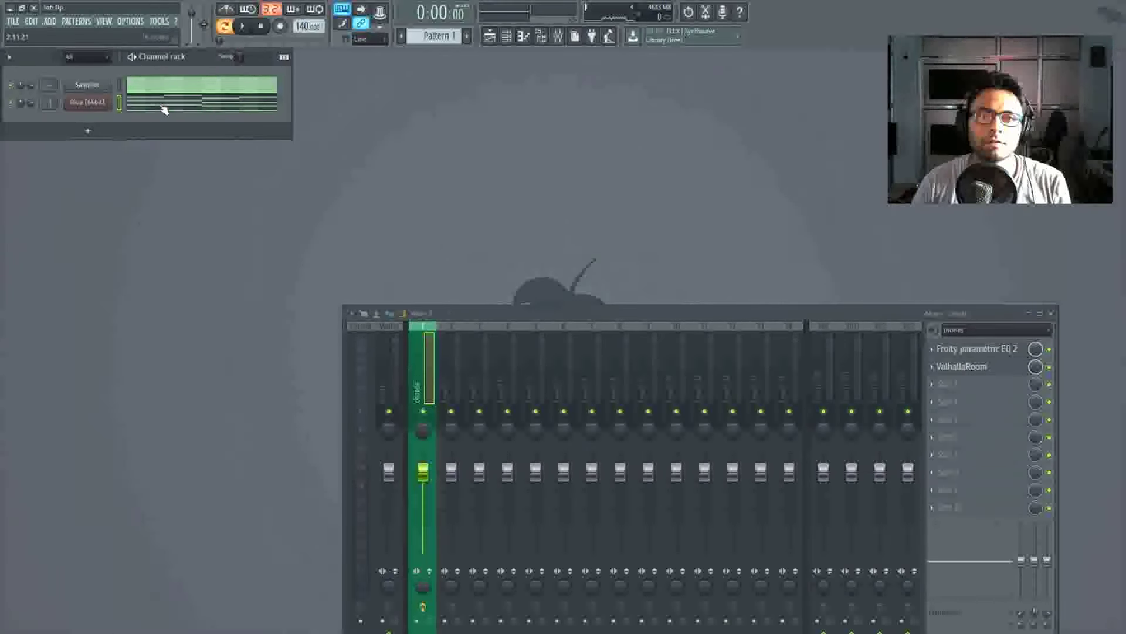
click(164, 110)
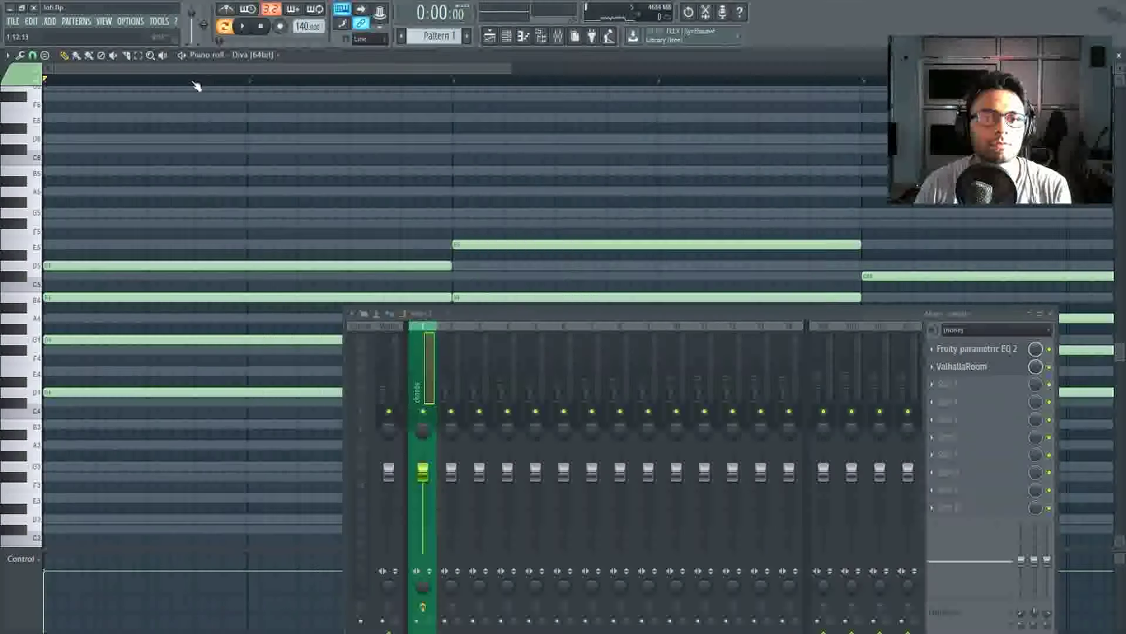
Rename mixer insert 3, which carries the vinyl noise sample, to "vinyl".
key(space)
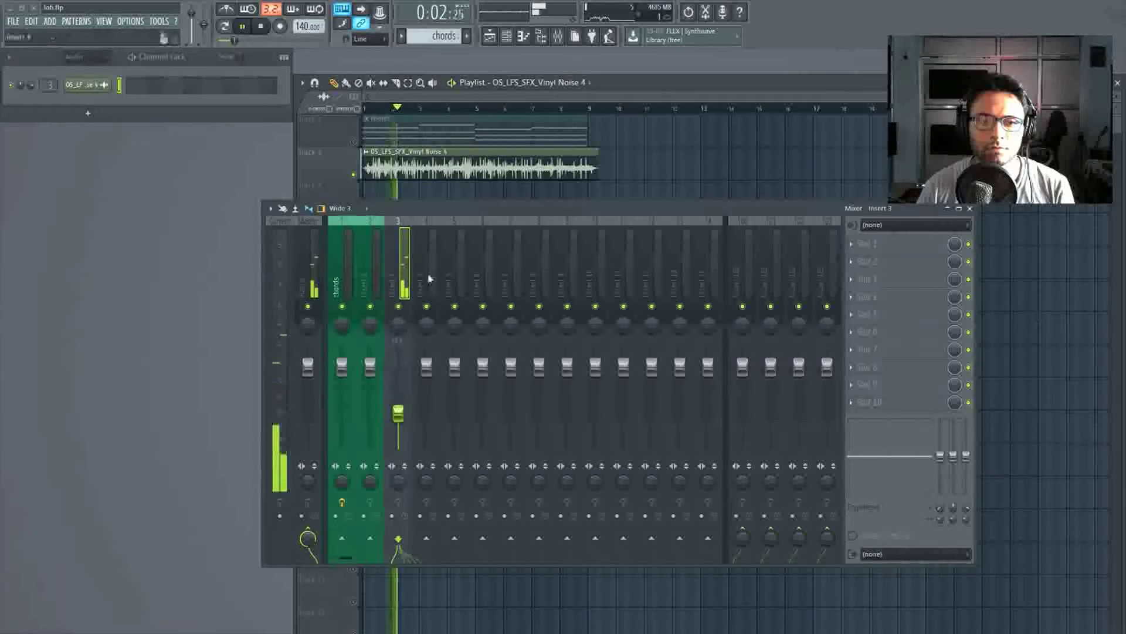
right_click(414, 222)
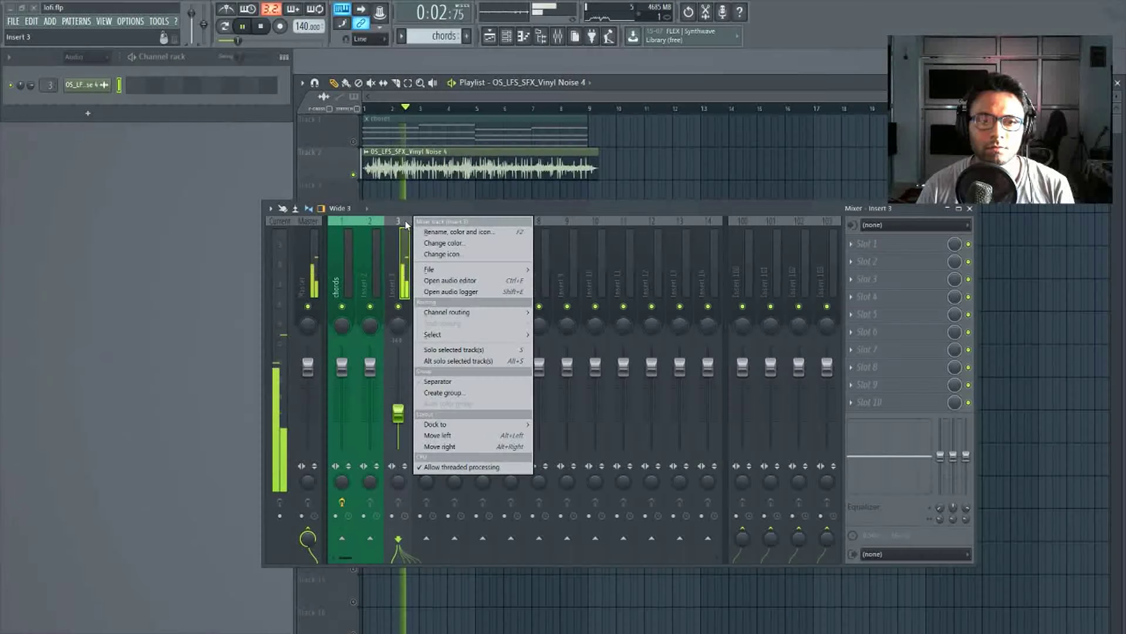
click(429, 234)
text(vinyl)
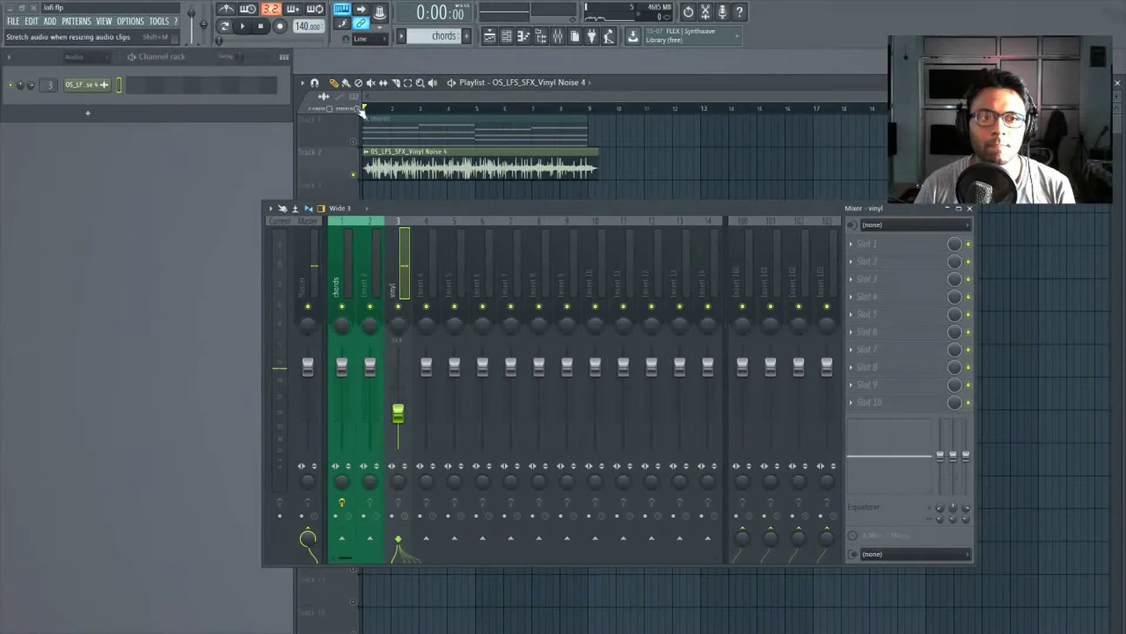
scroll(362, 113, up, 5)
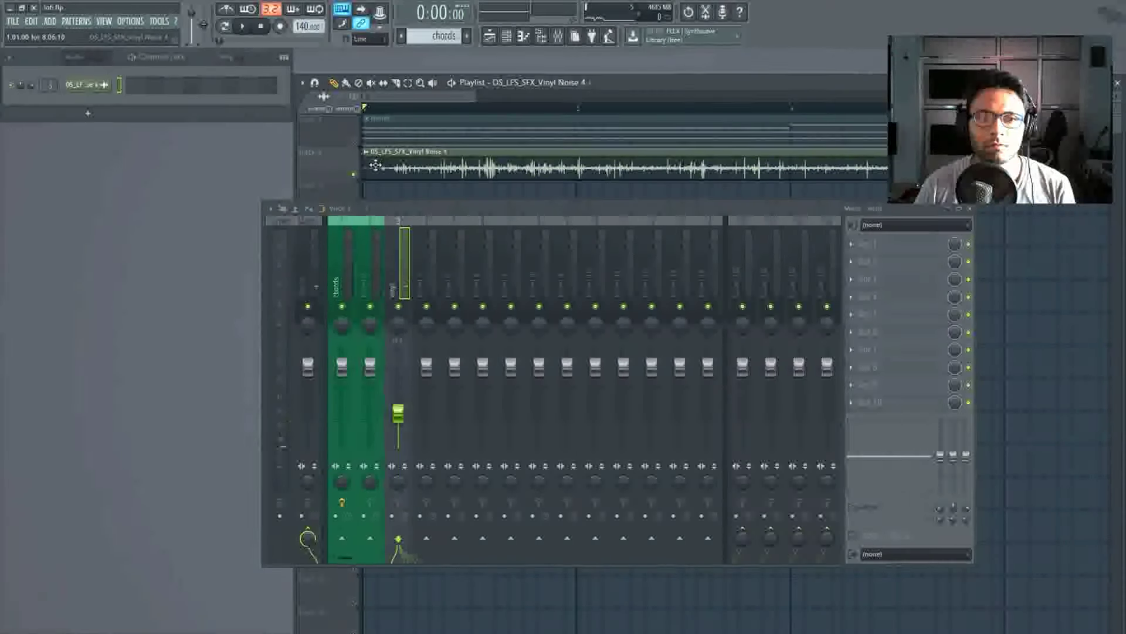
Trim the quiet lead-in off the vinyl noise clip so its sound starts at bar 1, and play the song.
drag(367, 174, 381, 175)
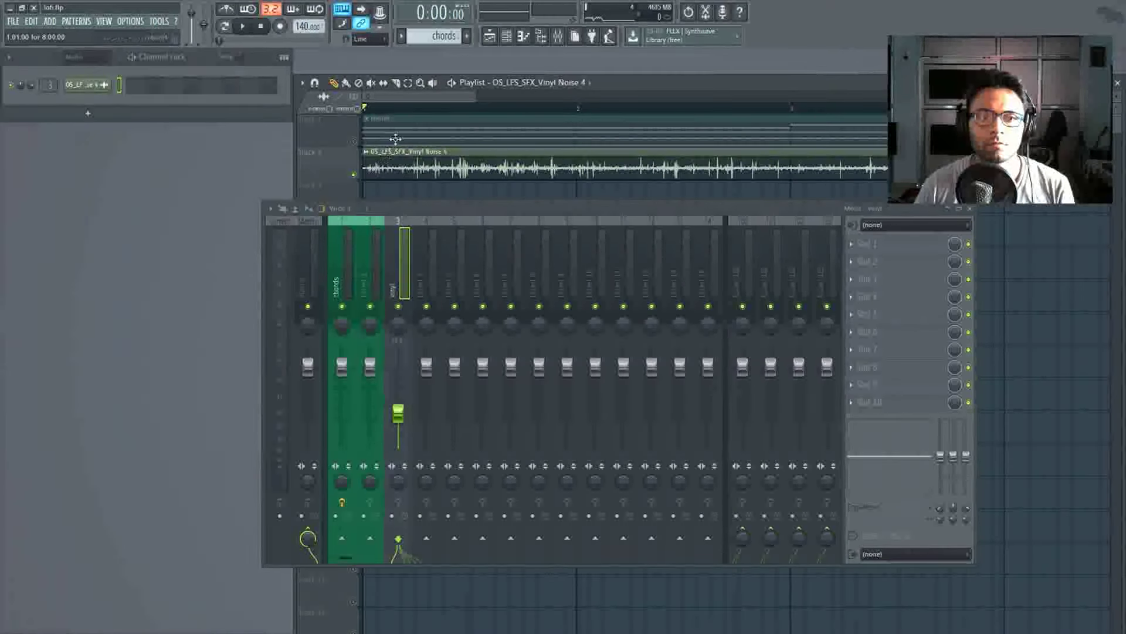
key(space)
scroll(395, 113, down, 5)
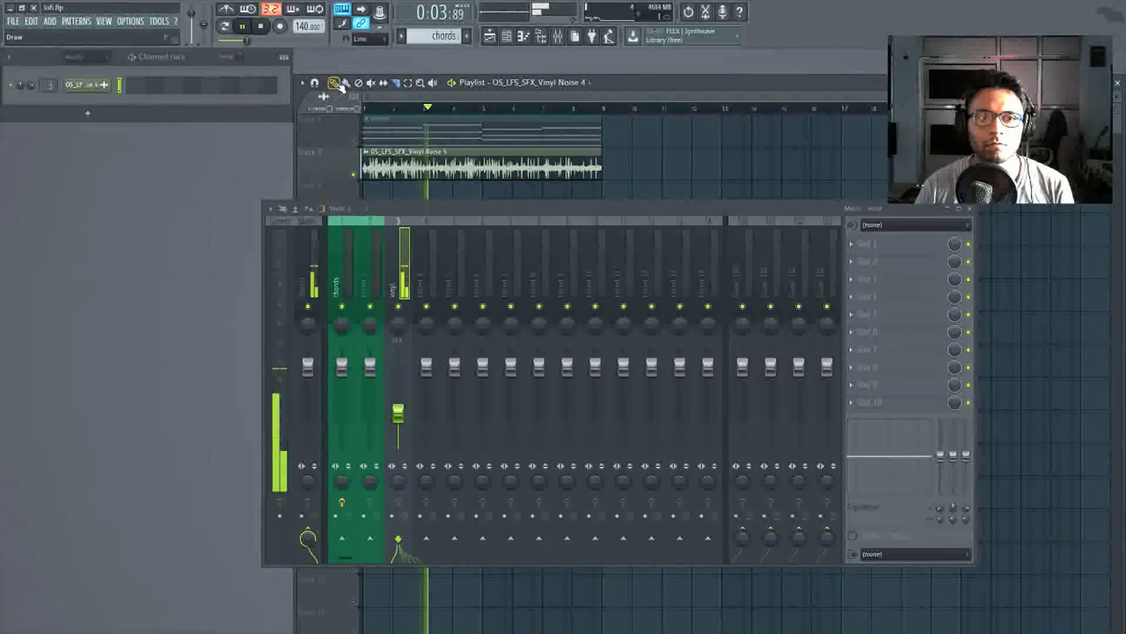
Load Fruity parametric EQ 2 in the first effect slot of the vinyl insert and arrange its window above the mixer.
click(868, 243)
click(956, 88)
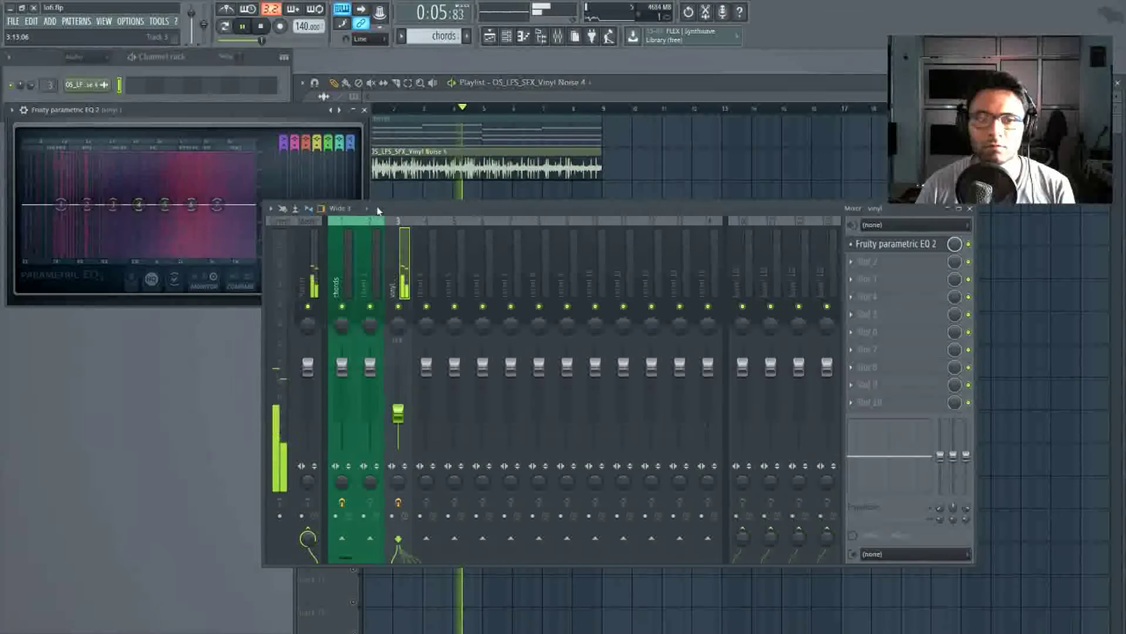
drag(377, 209, 441, 253)
drag(219, 110, 356, 97)
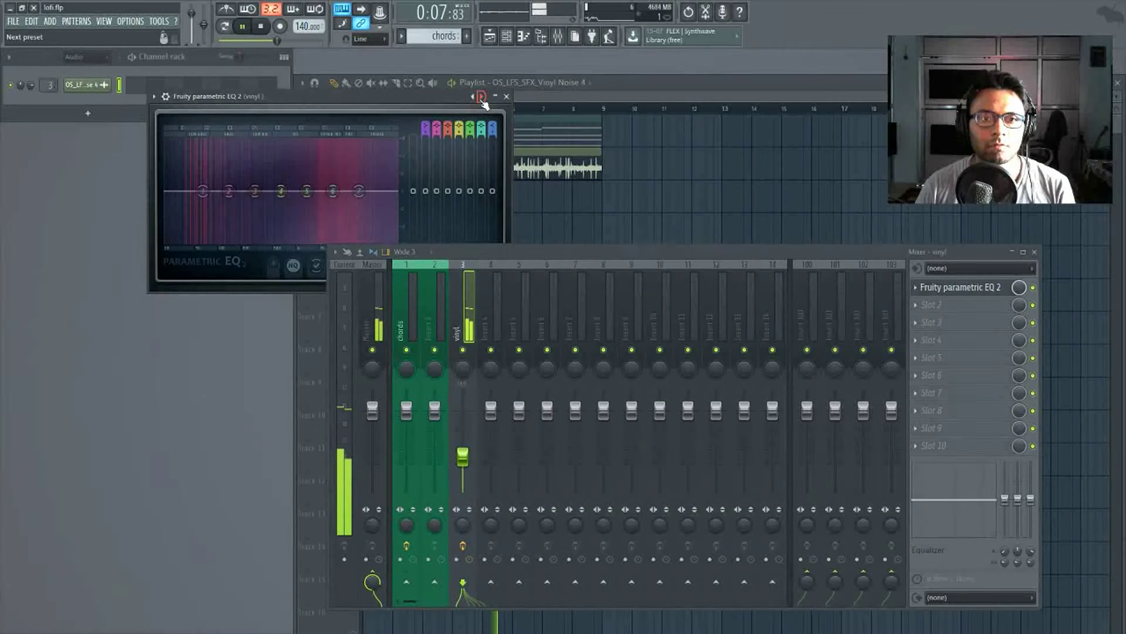
Cut the lowest and highest frequencies of the vinyl noise with the EQ, replay it, and close the EQ.
drag(202, 191, 232, 196)
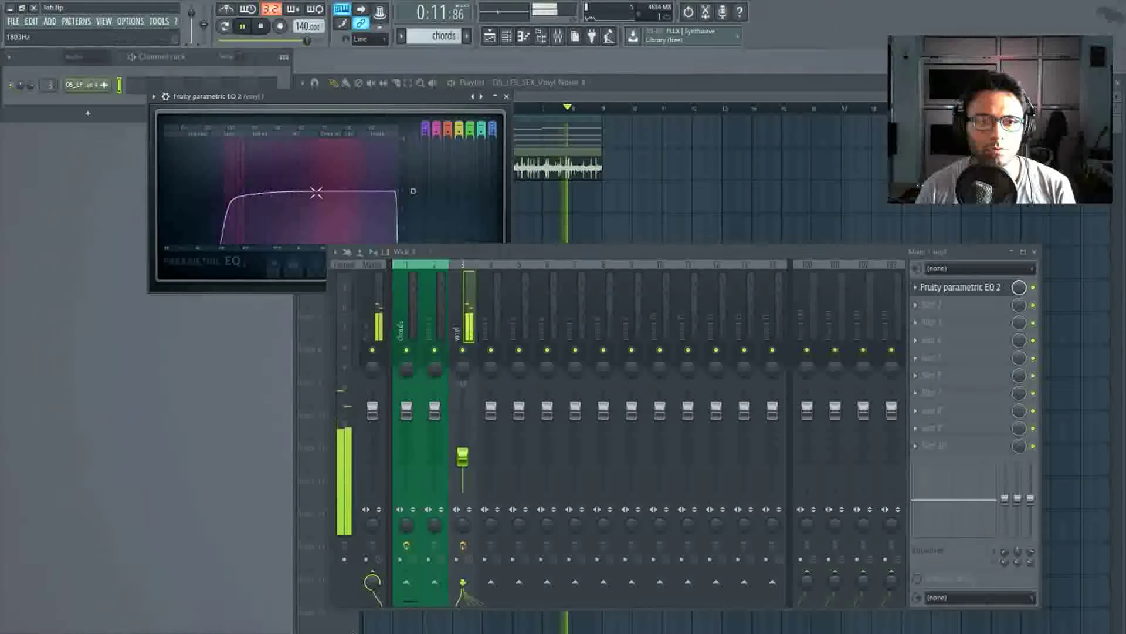
key(space)
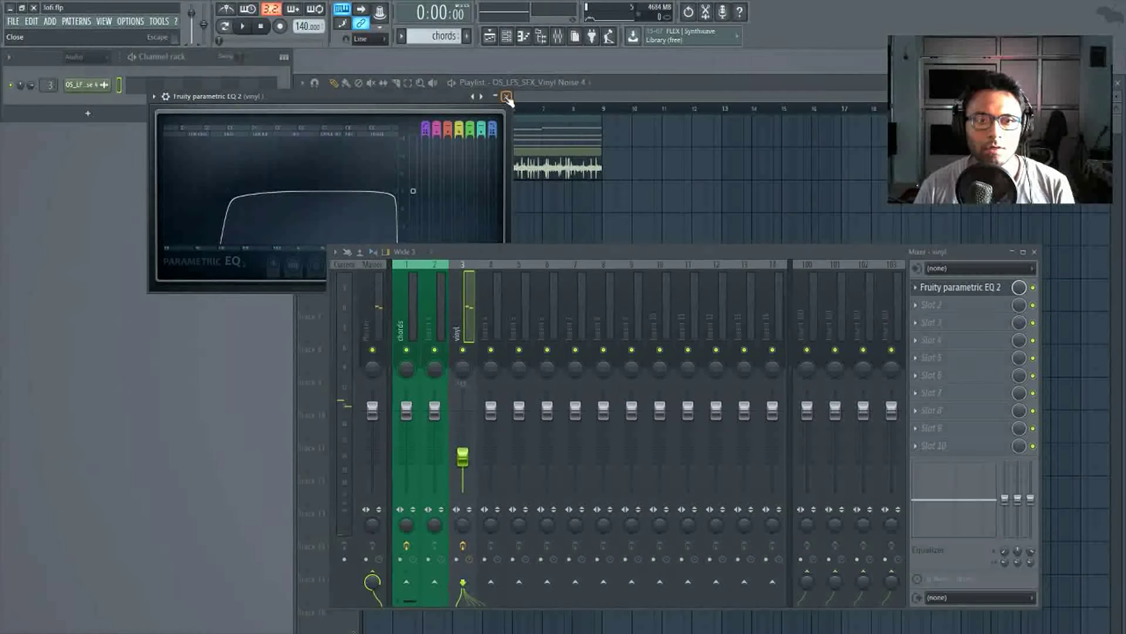
key(space)
click(505, 98)
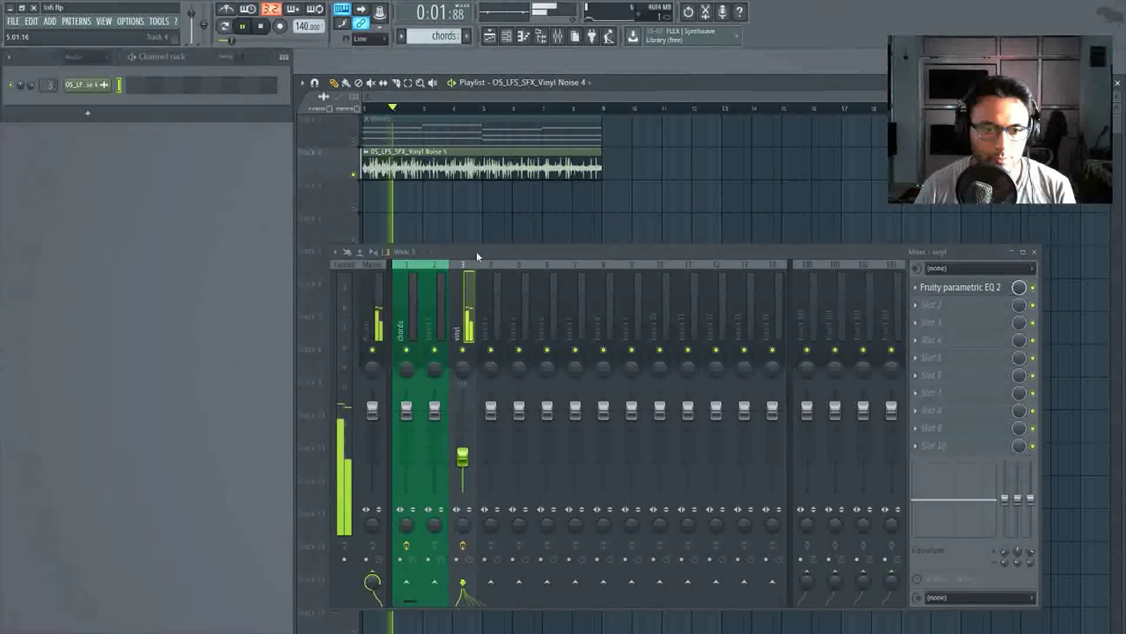
Add Fruity Reeverb 2 after the EQ on the vinyl insert and close its window.
click(1015, 304)
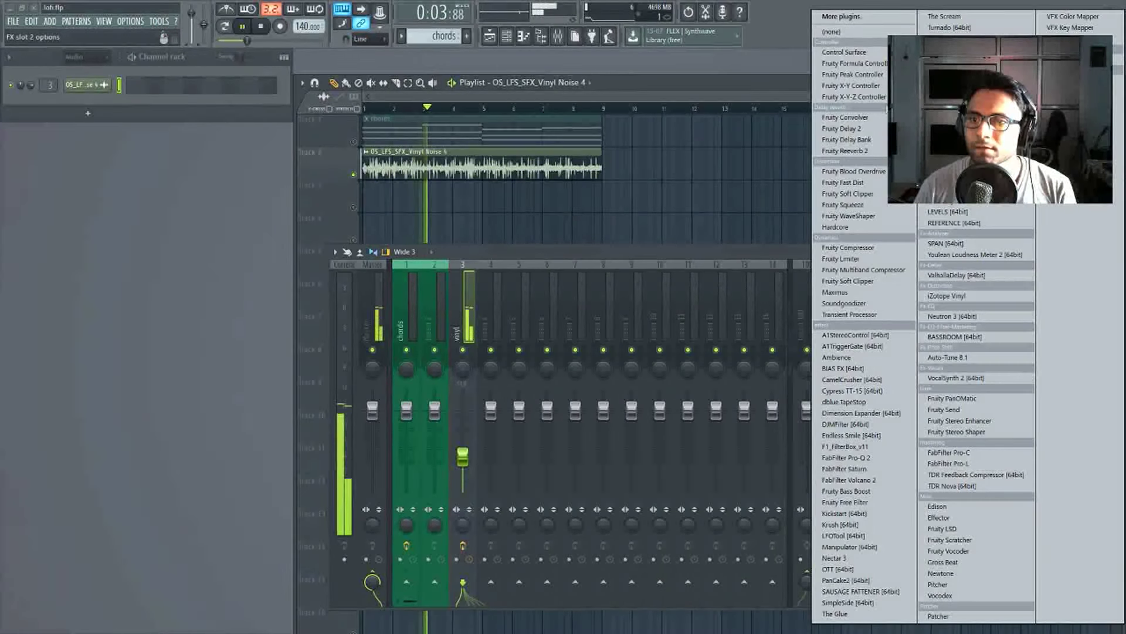
click(860, 154)
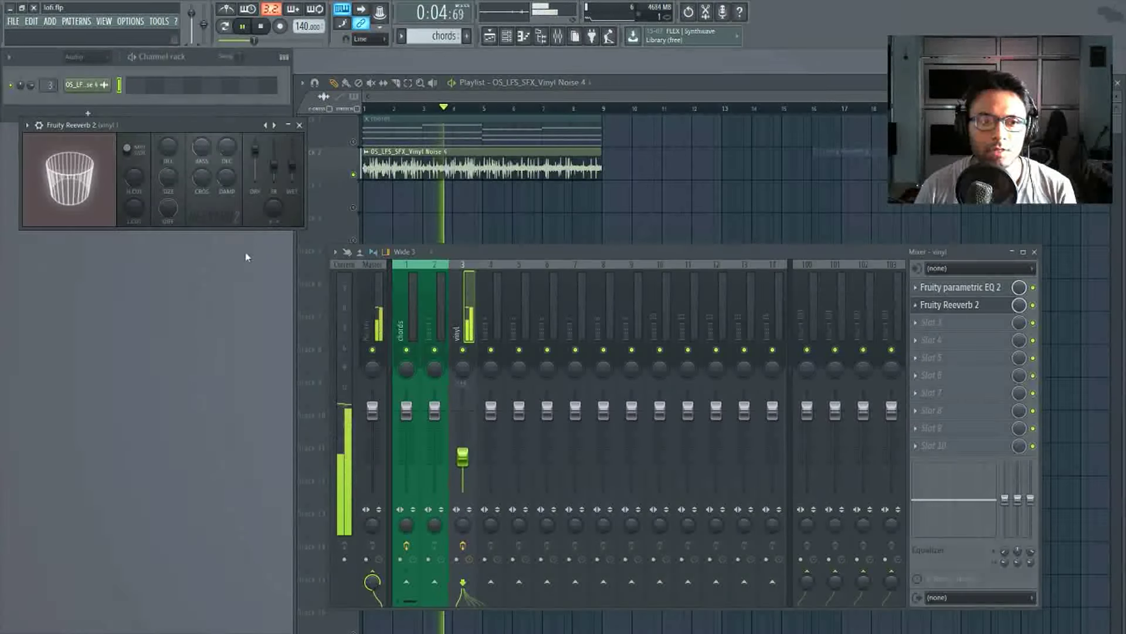
click(303, 122)
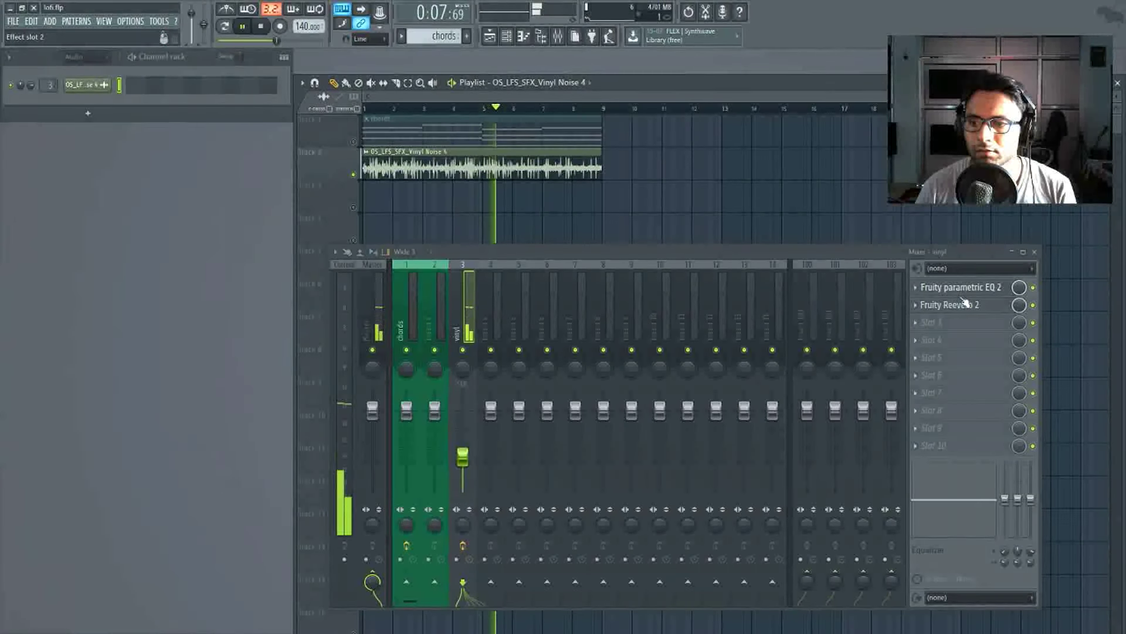
Insert Fruity Limiter ahead of the EQ on the vinyl insert, in compressor mode with adjusted threshold and ratio.
scroll(963, 288, down, 1)
click(916, 286)
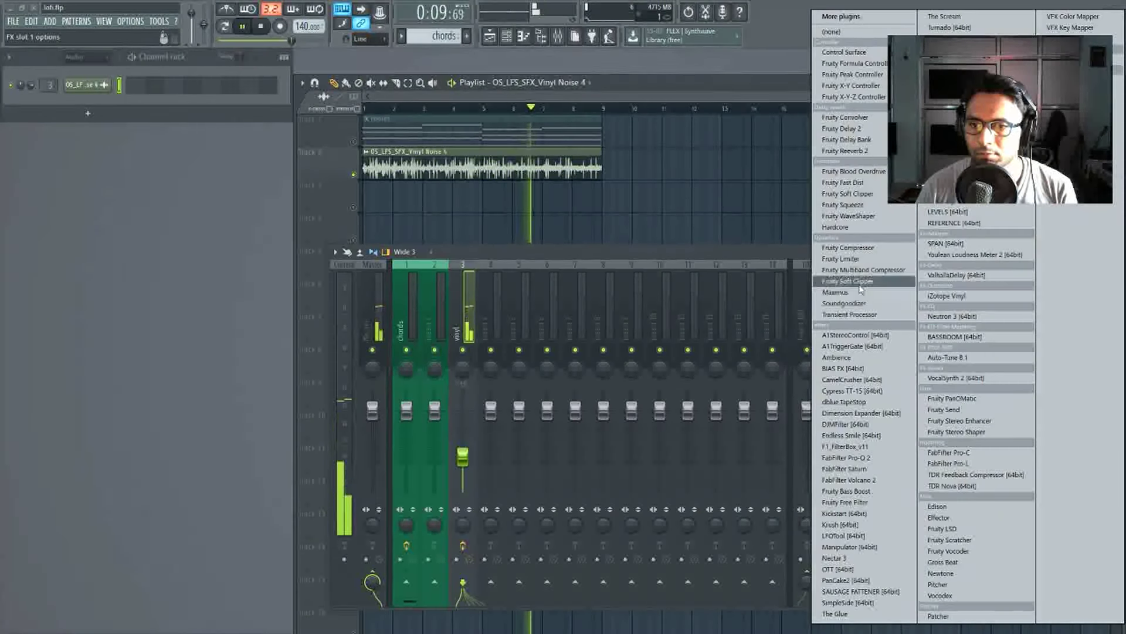
click(860, 261)
click(141, 316)
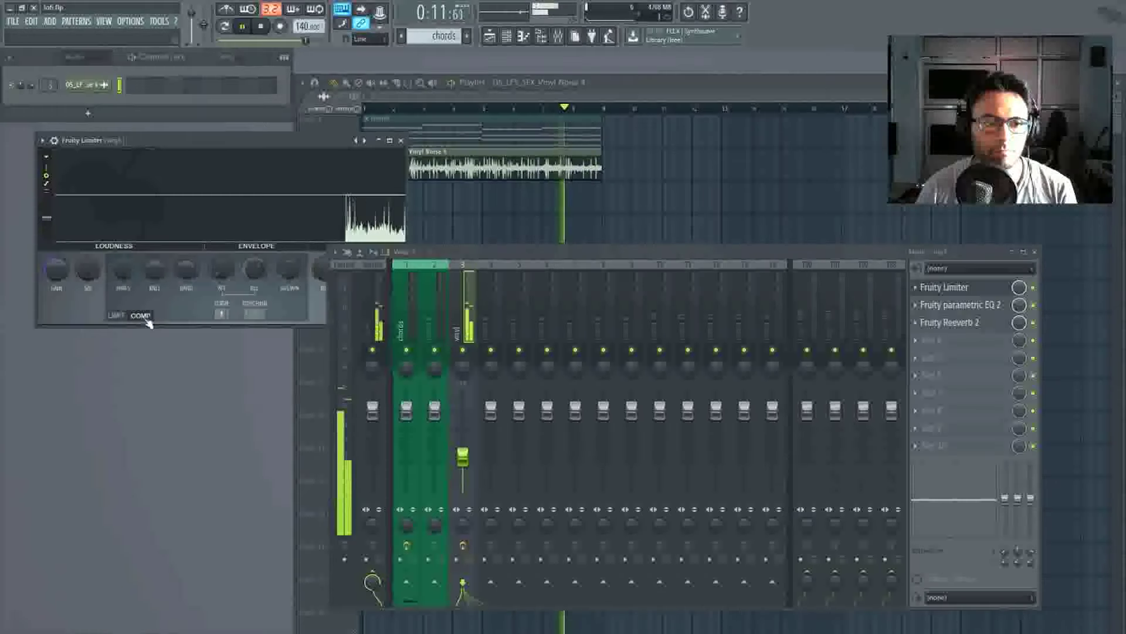
drag(122, 269, 123, 293)
mouse_move(186, 269)
mouse_down()
mouse_move(187, 250)
mouse_move(123, 279)
mouse_move(181, 260)
mouse_up()
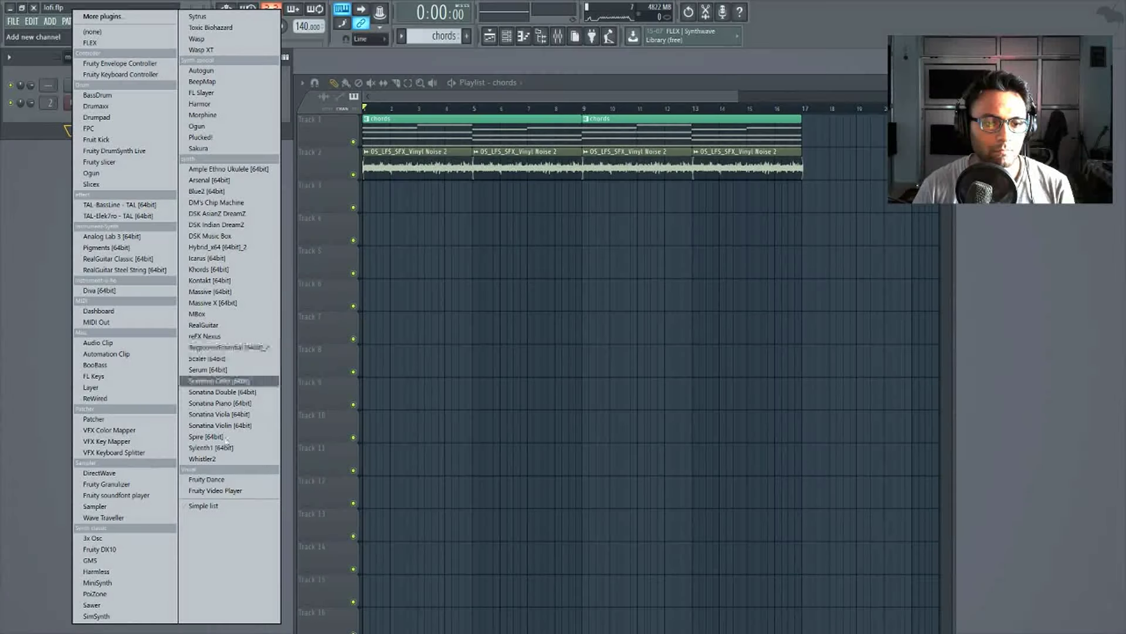
Add a 3x Osc channel routed to mixer insert 4 and name that insert "sub base".
click(146, 540)
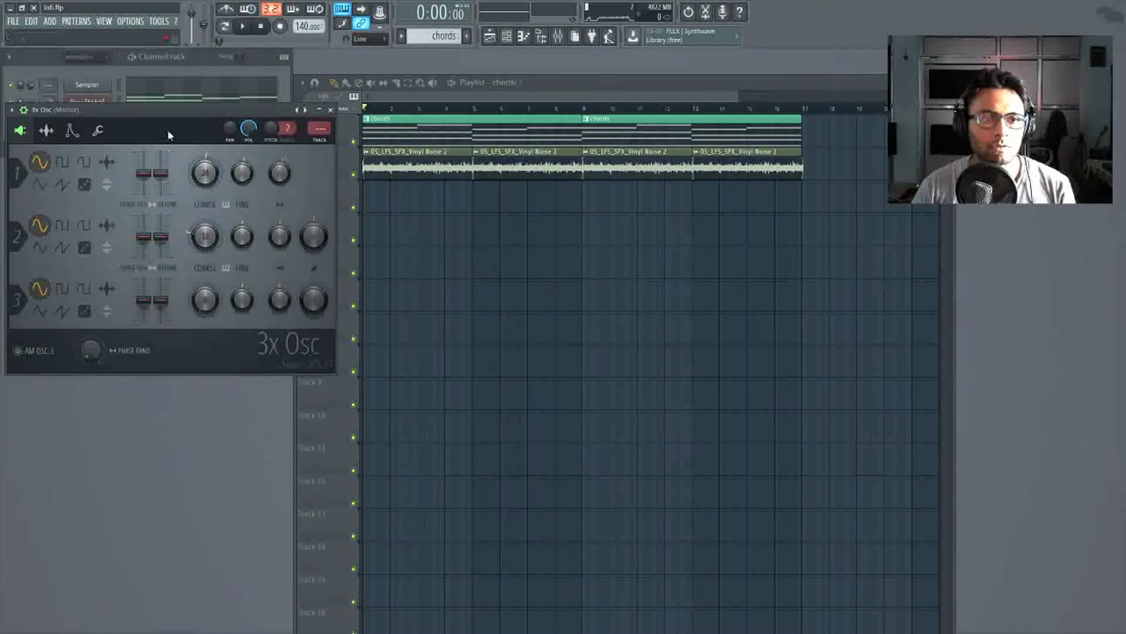
drag(167, 129, 408, 124)
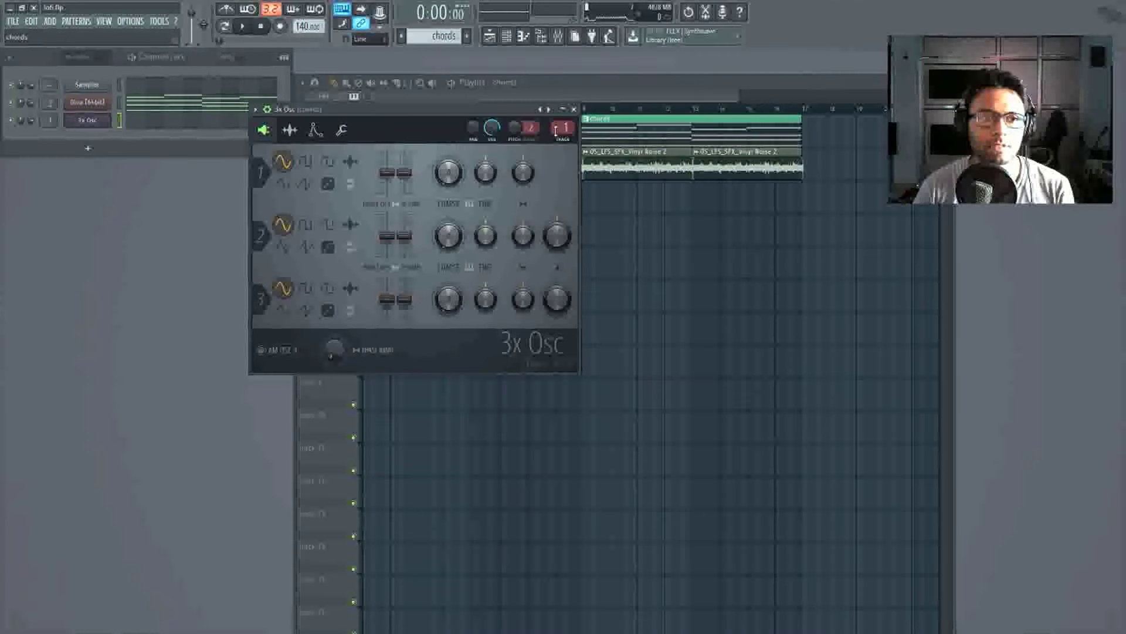
click(557, 36)
right_click(422, 229)
click(458, 236)
text(su)
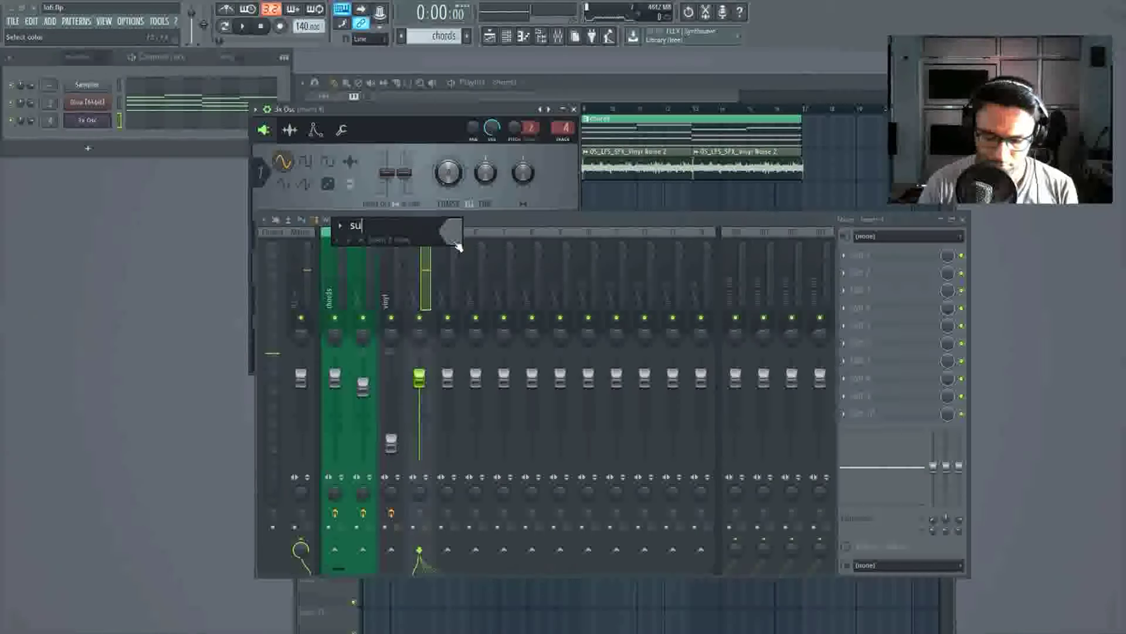
text(b base)
key(Return)
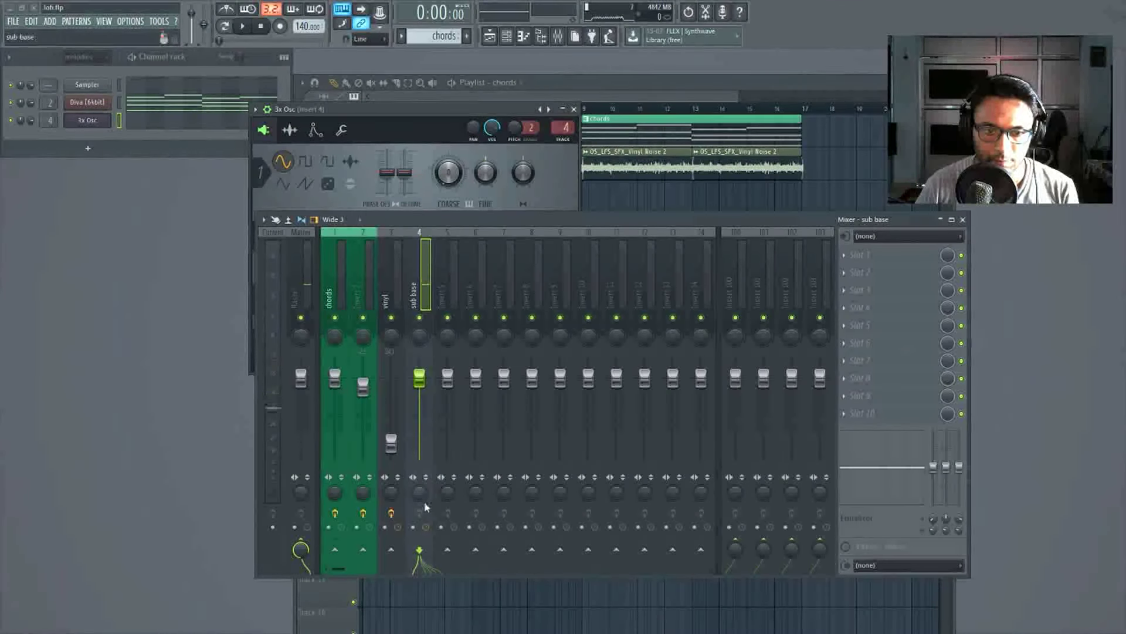
Colour the sub base mixer insert blue, and close the 3x Osc and mixer windows.
right_click(415, 242)
click(452, 244)
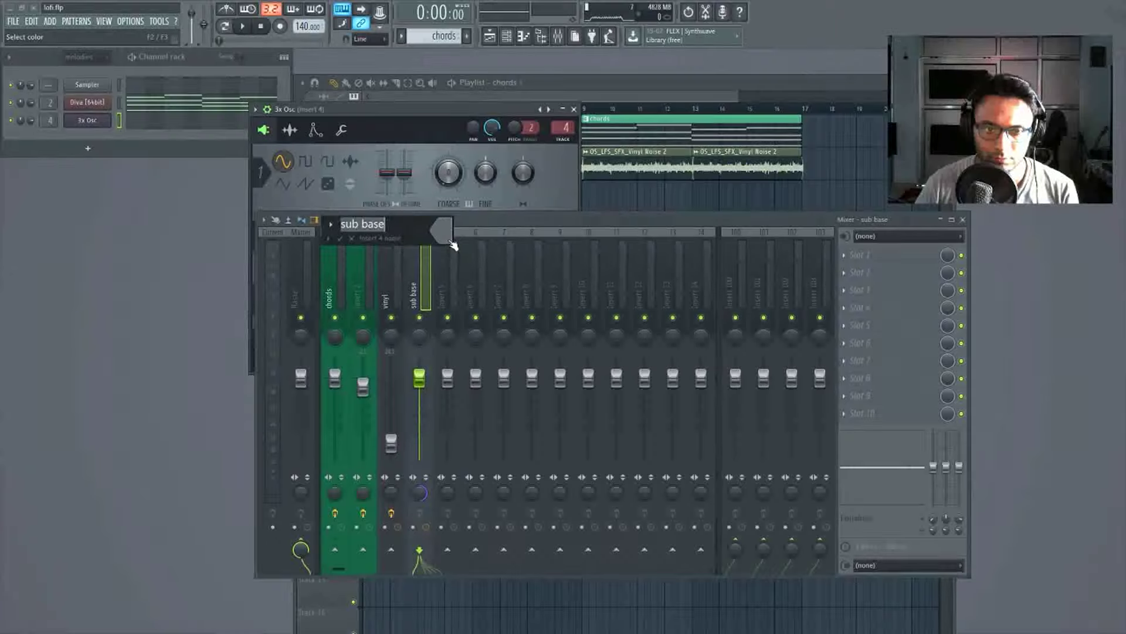
click(456, 238)
click(541, 218)
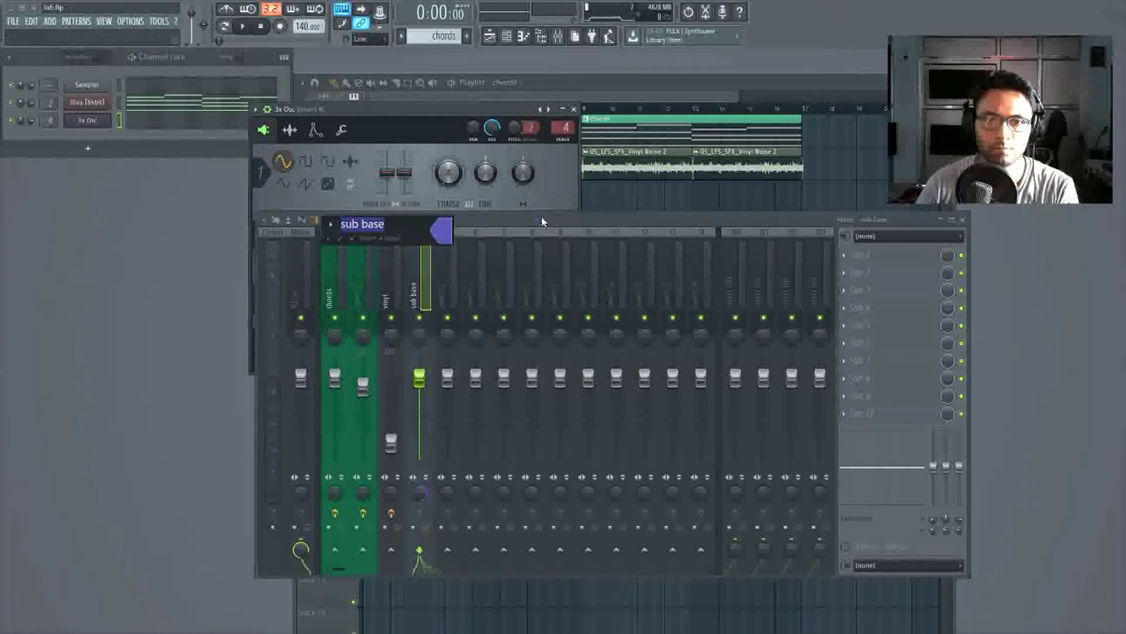
key(Return)
click(575, 109)
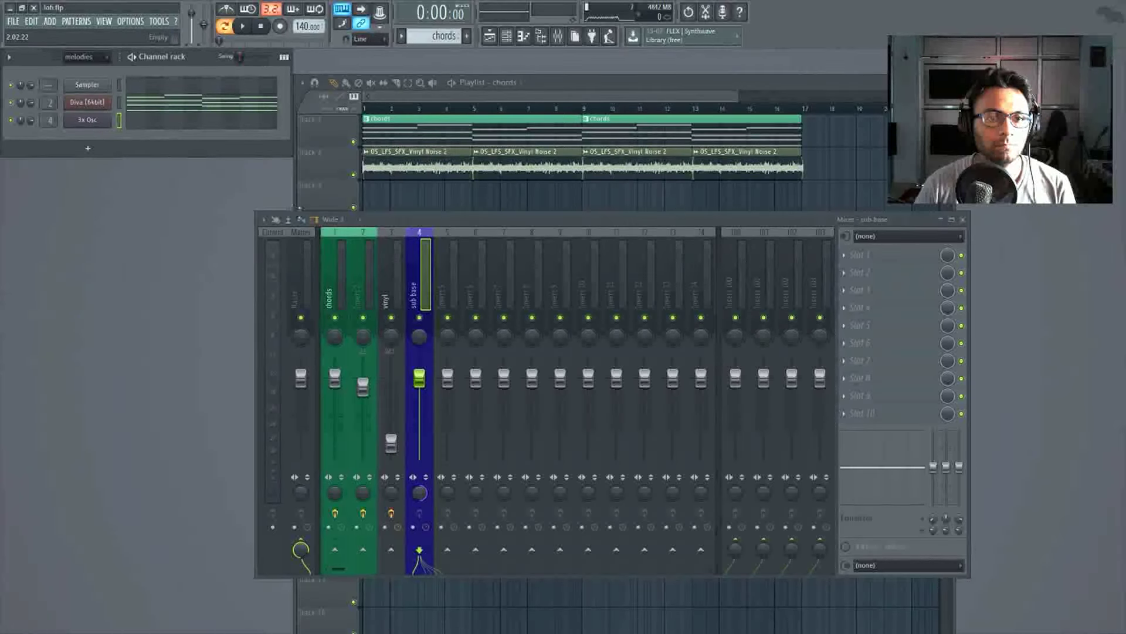
click(963, 220)
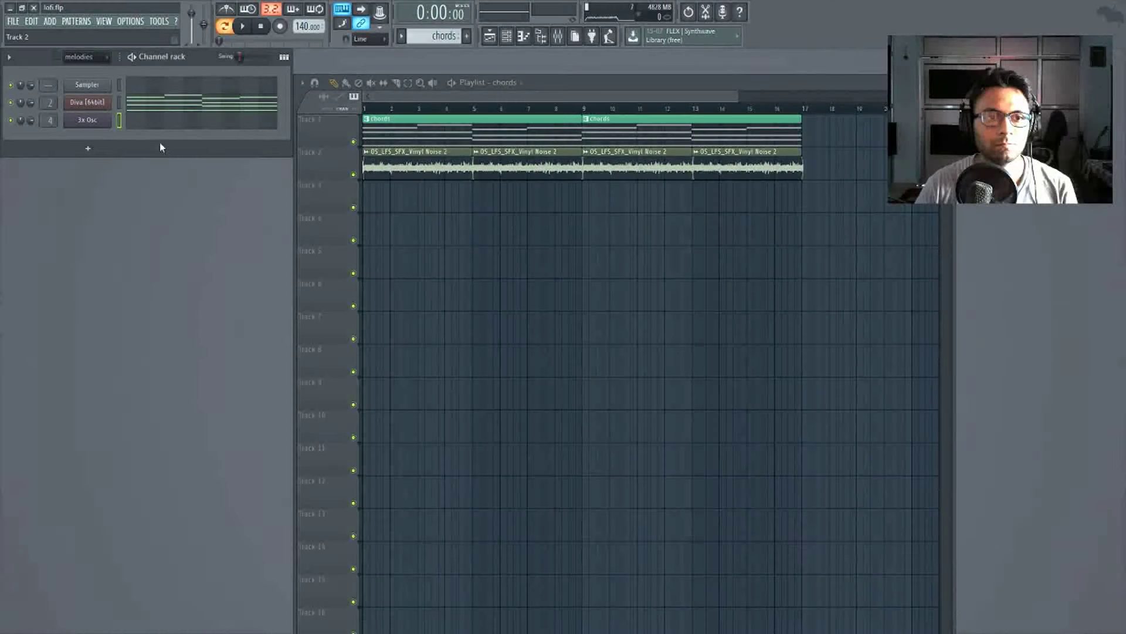
Play the chords briefly and check the insert levels in the mixer.
key(space)
click(558, 37)
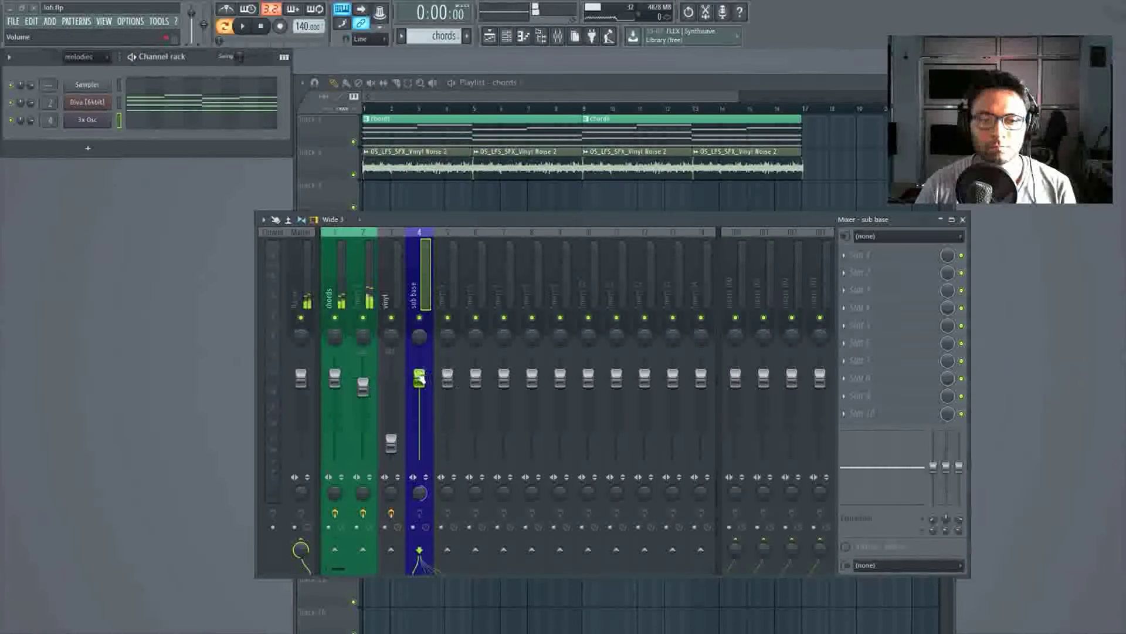
click(964, 219)
Draw two-bar 3x Osc bass notes D4, G4, F#4 and A4 at bars 1, 3, 5 and 7 in the piano roll.
click(157, 125)
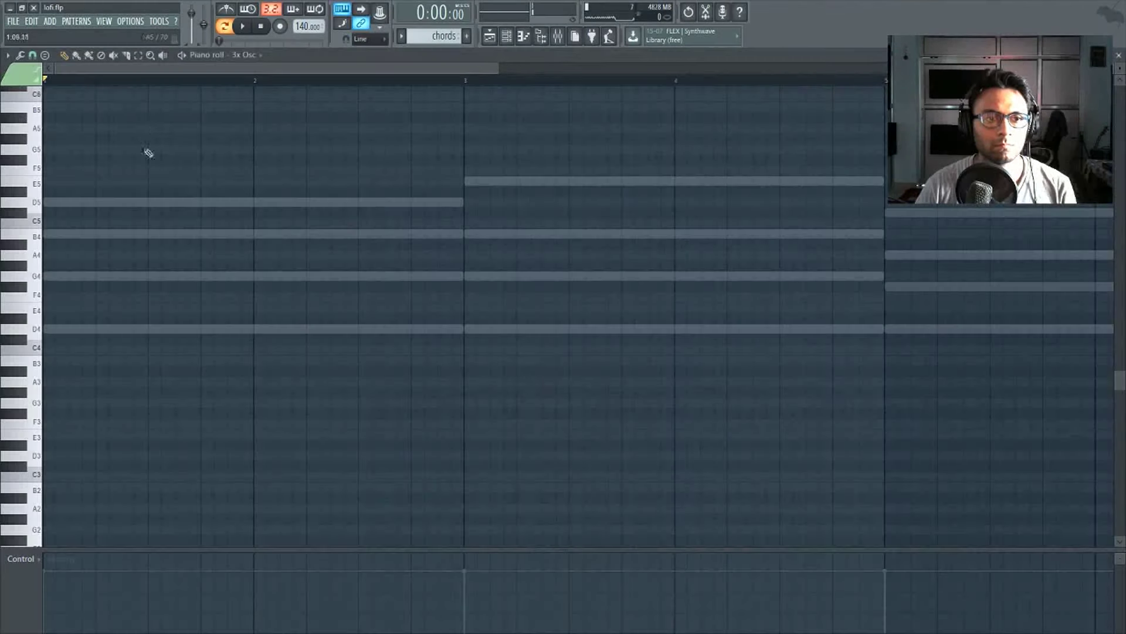
click(57, 329)
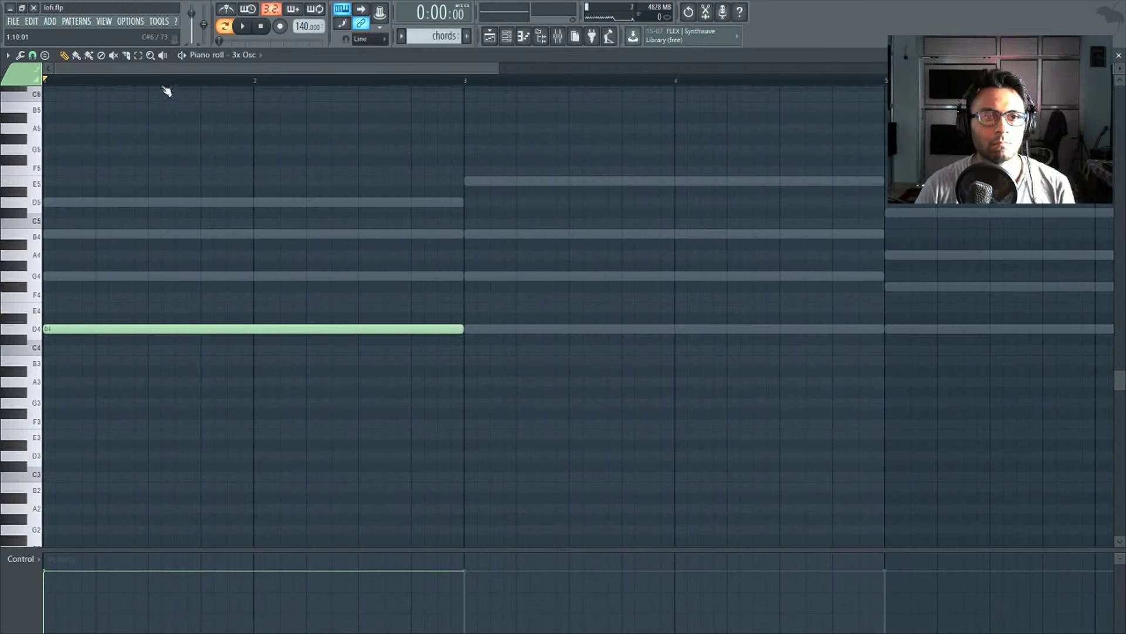
scroll(164, 86, down, 3)
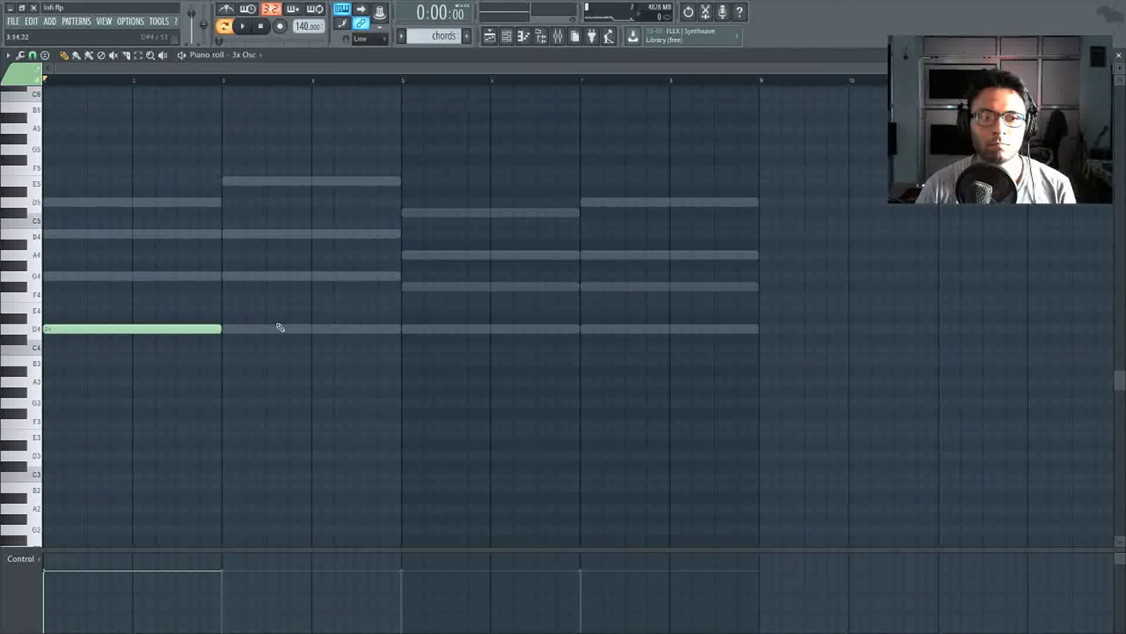
click(275, 276)
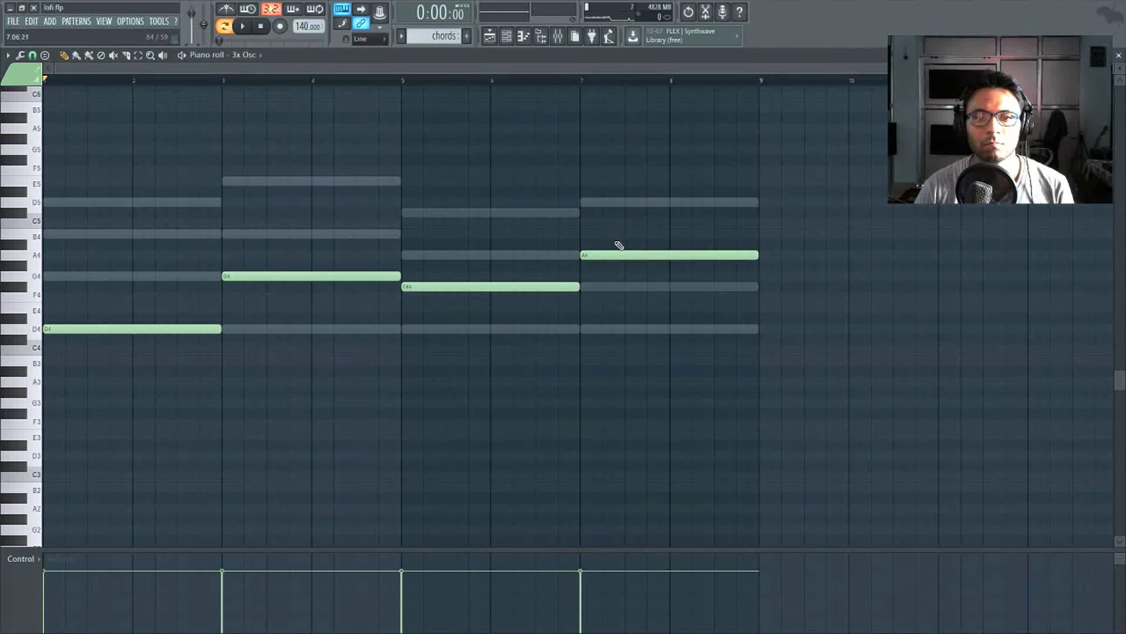
Lower the last bass note, at bar 7, one octave to A3 and listen to the bass line.
key(space)
key(ctrl+Down)
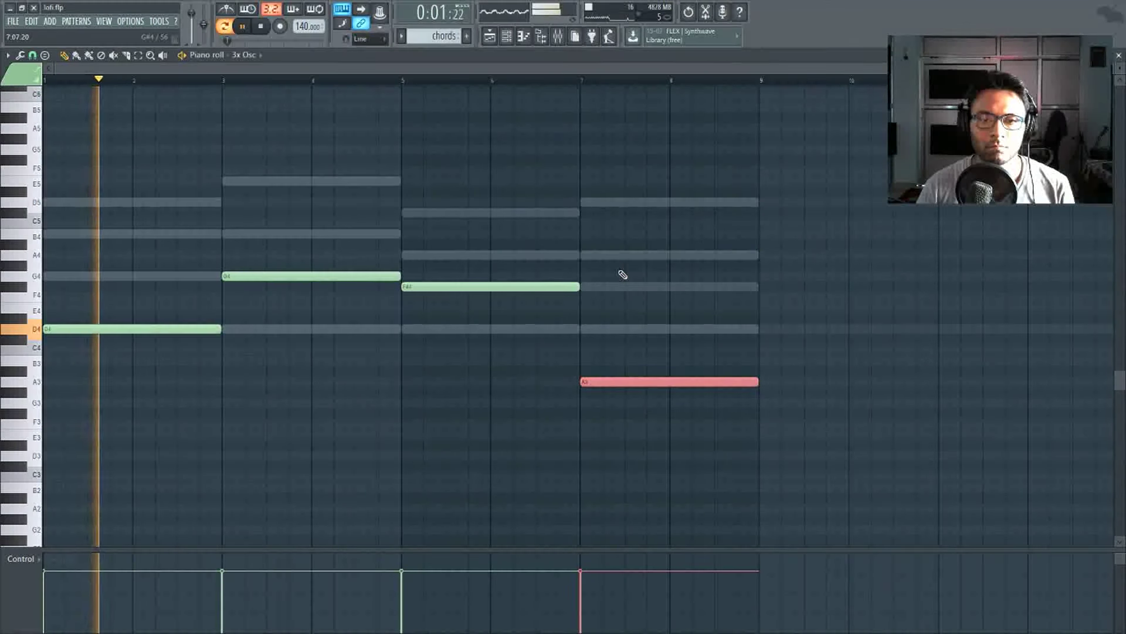
key(ctrl+d)
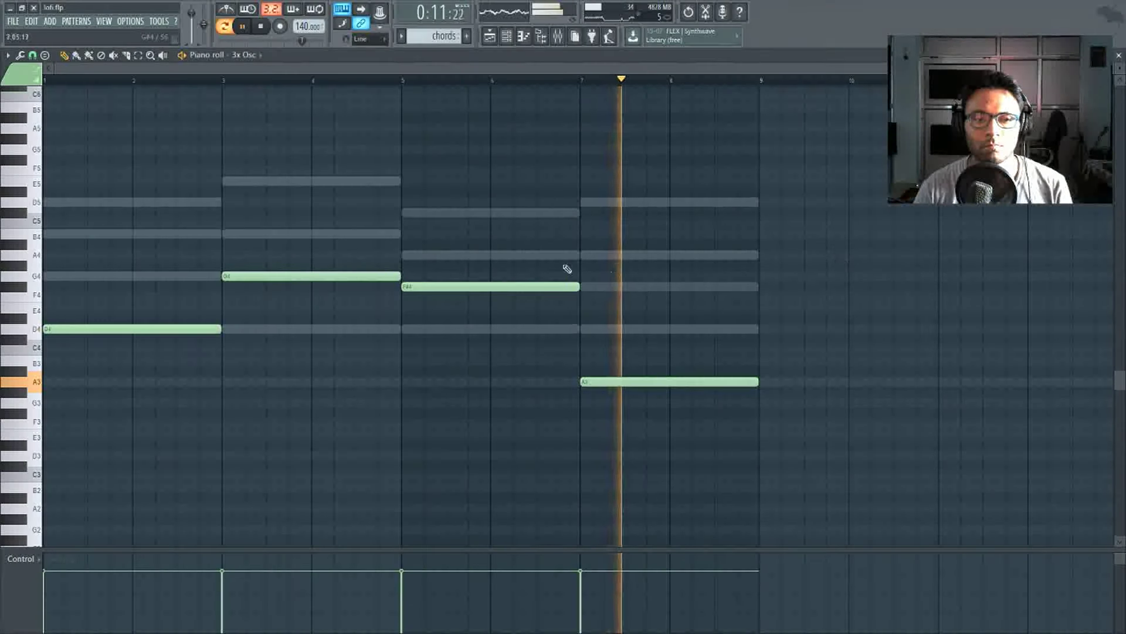
Lower the bass notes at bars 3 and 5 one octave to G3 and F#3, and play the line.
drag(588, 219, 244, 322)
key(space)
key(ctrl+Down)
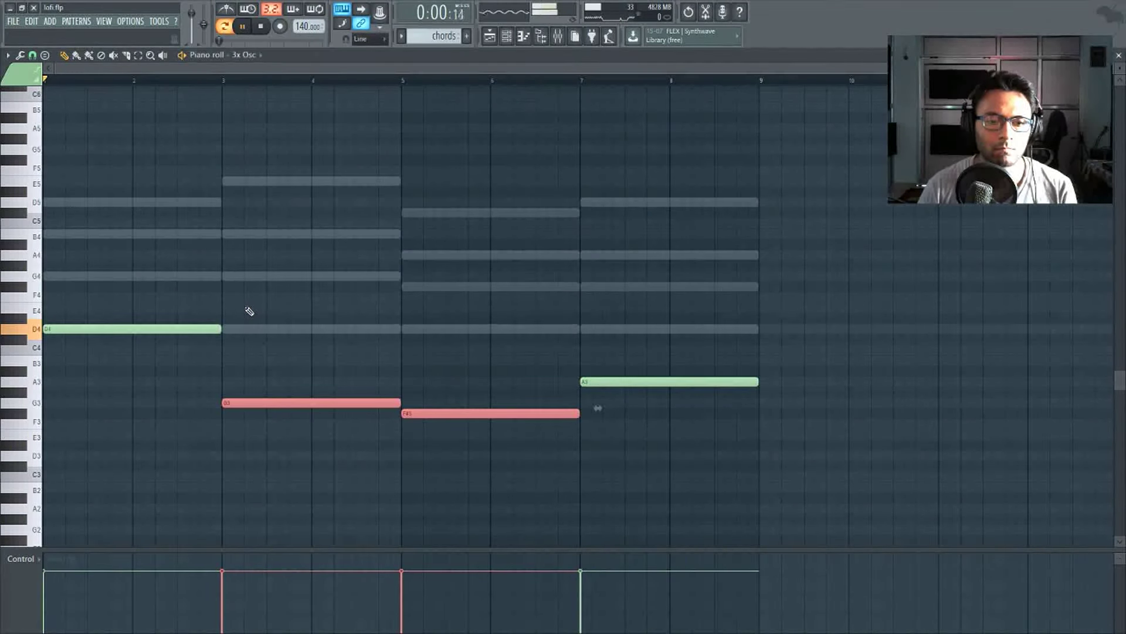
key(space)
key(ctrl+d)
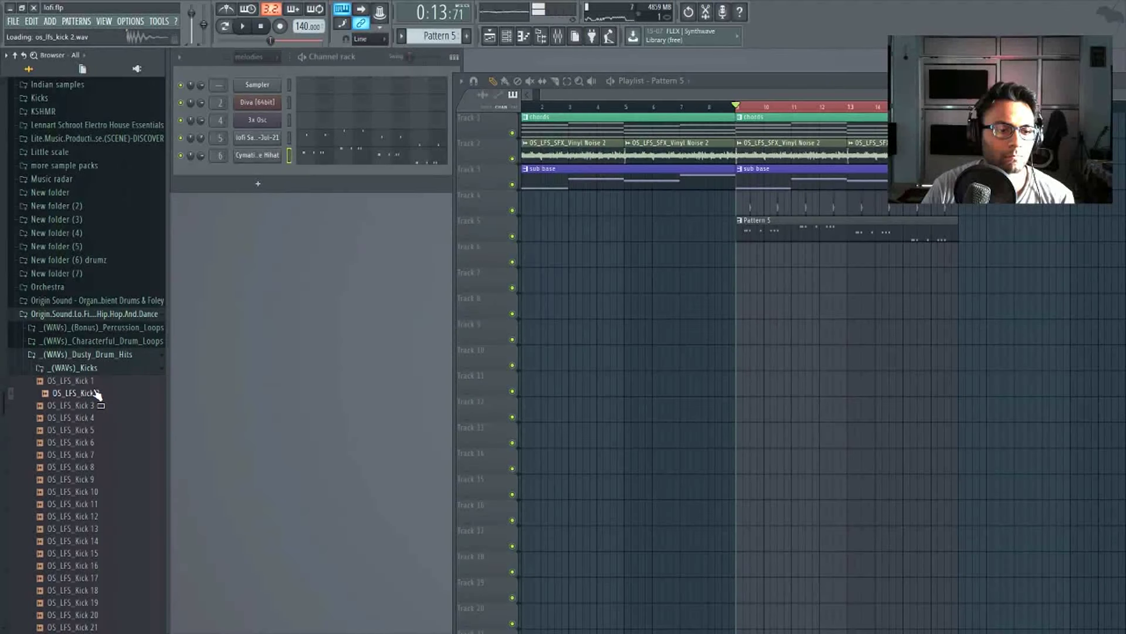
Audition the OS_LFS kick samples and place OS_LFS_Kick 2 on playlist track 6 at bar 9.
click(94, 395)
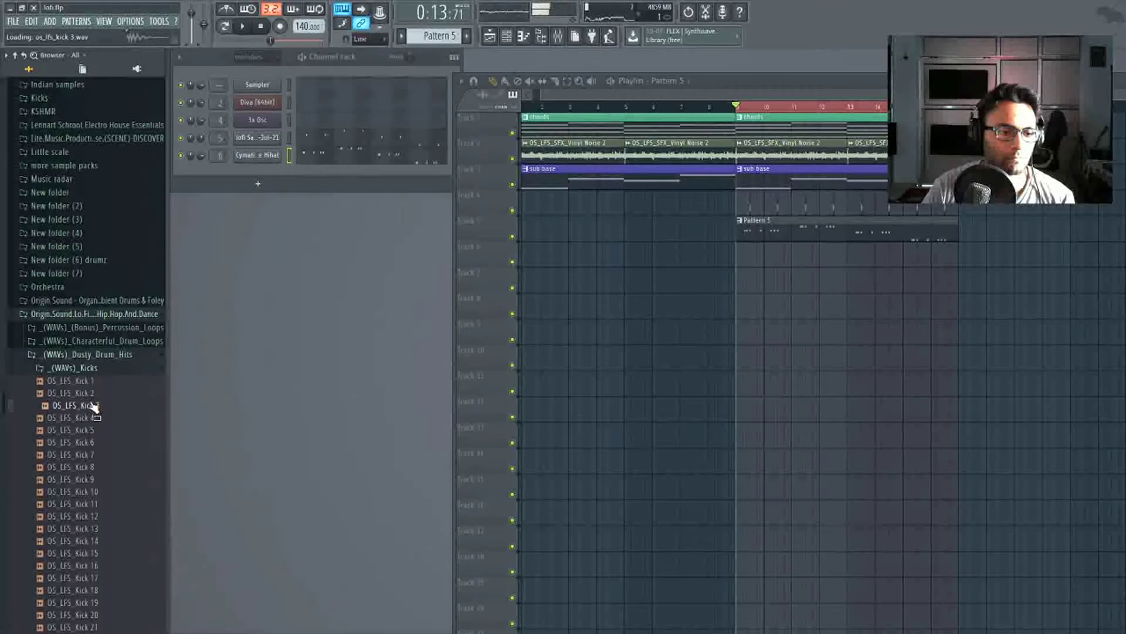
click(94, 393)
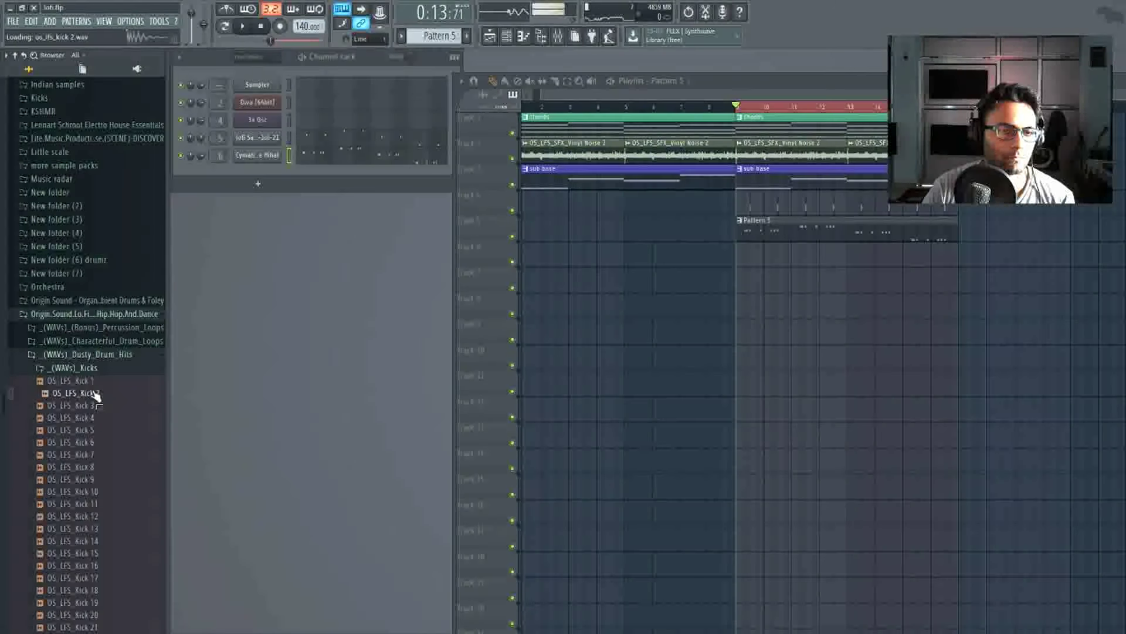
click(94, 385)
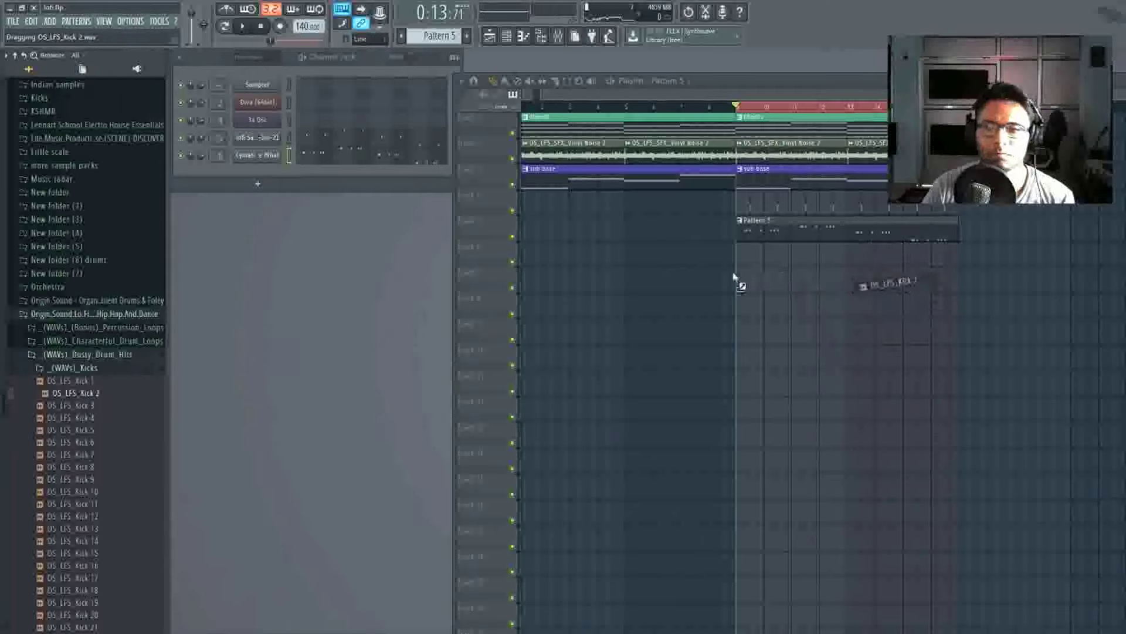
drag(734, 277, 735, 257)
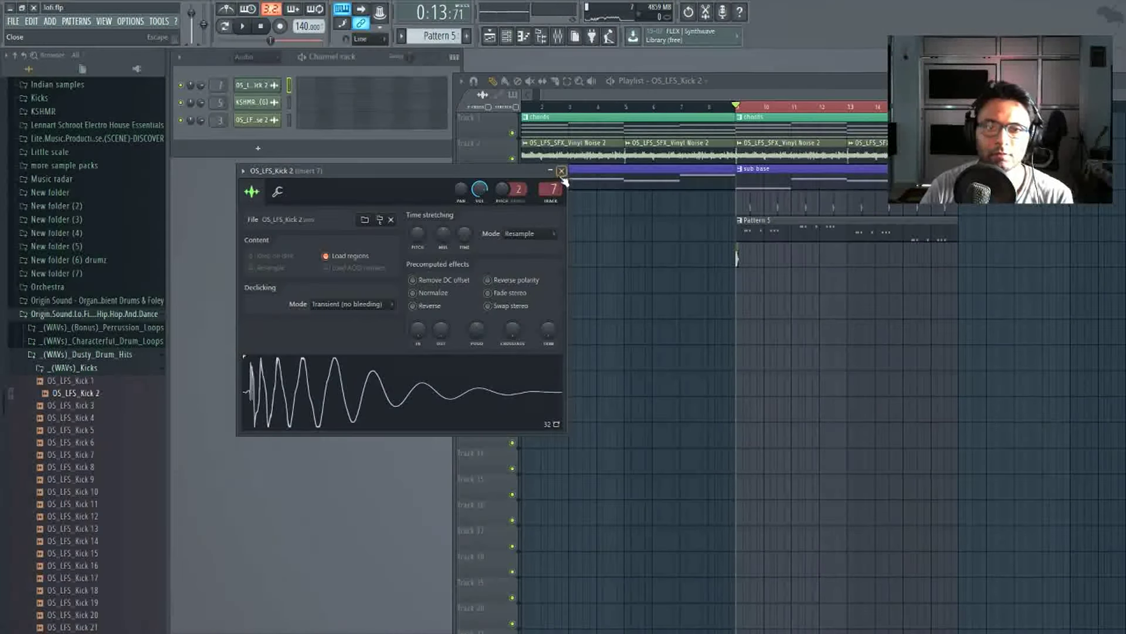
Close the kick's sample settings, hide the browser, and show the mixer.
click(561, 170)
click(539, 37)
click(567, 41)
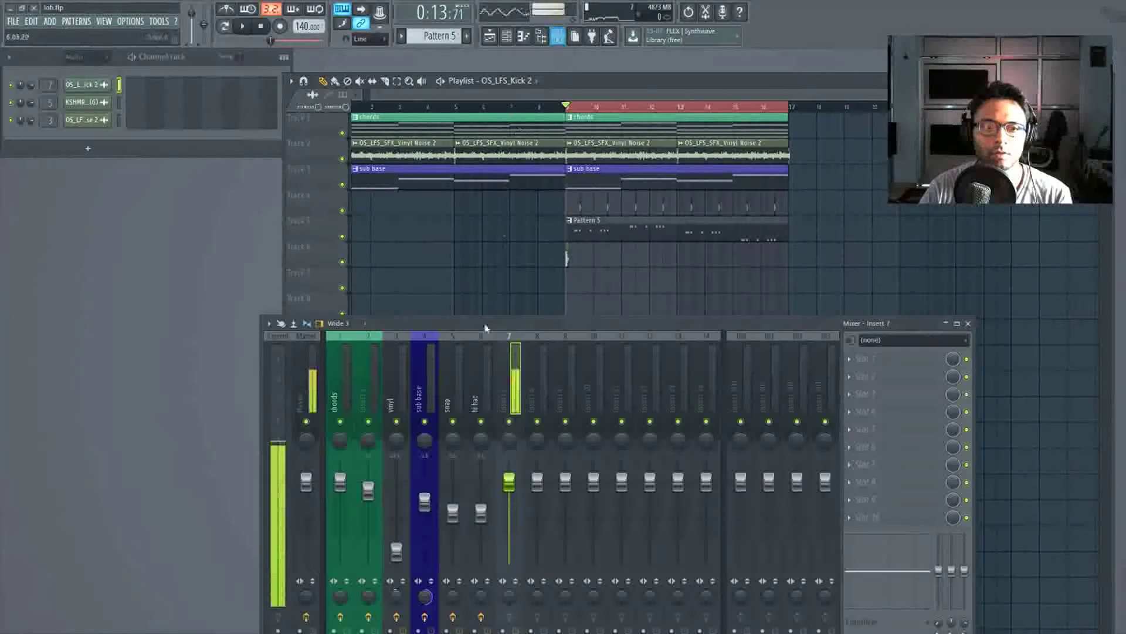
Rename mixer insert 7, which carries the kick sample, as kick.
right_click(516, 337)
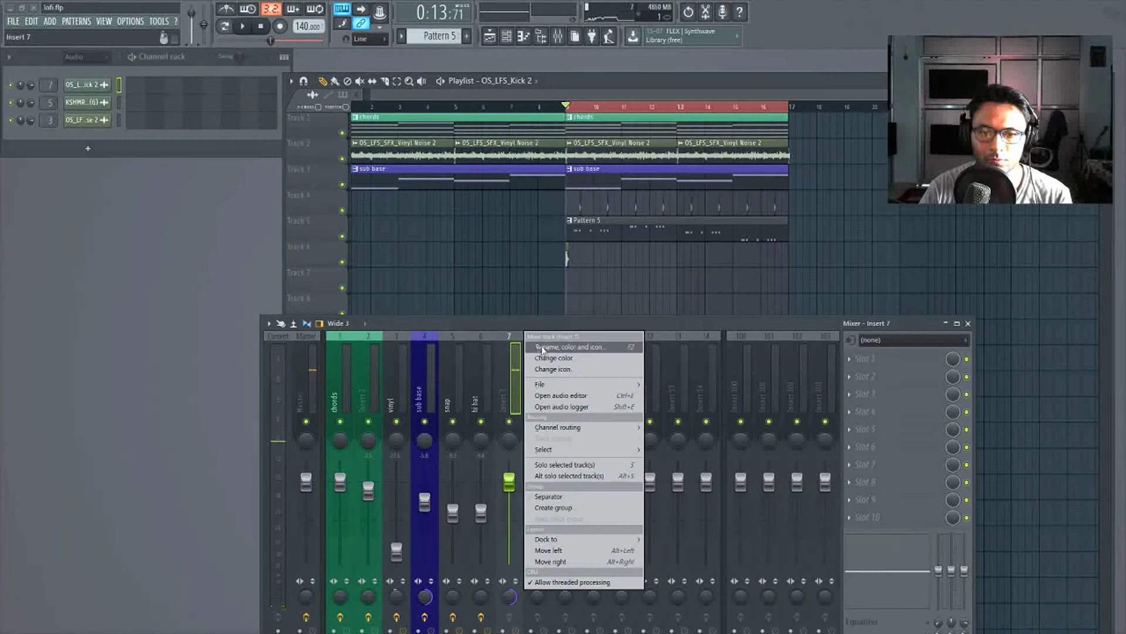
click(544, 345)
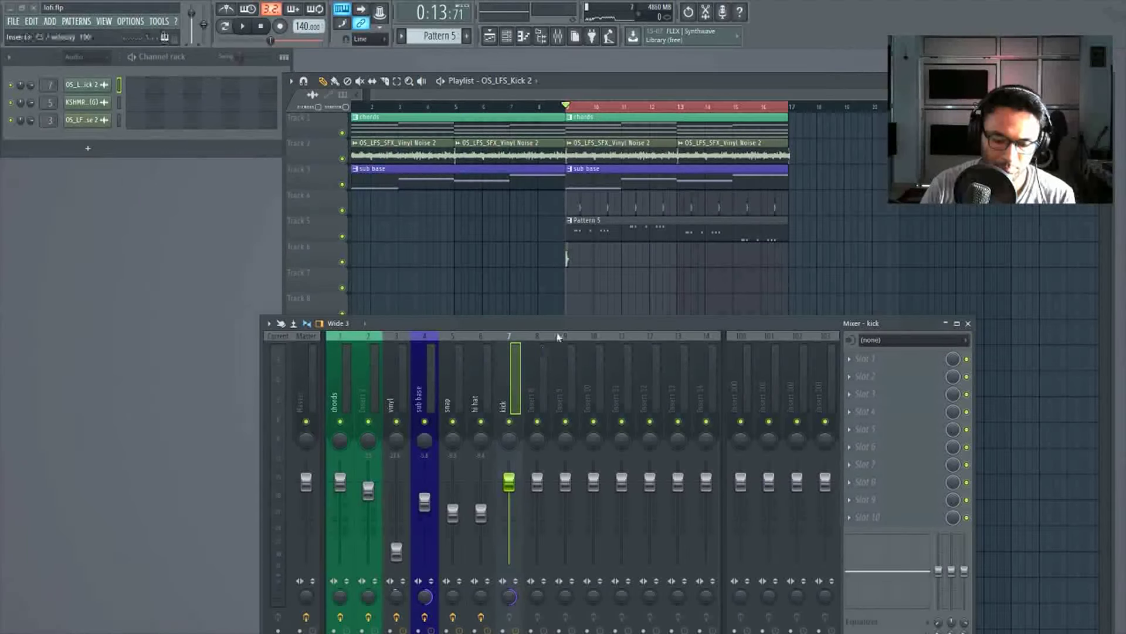
key(q)
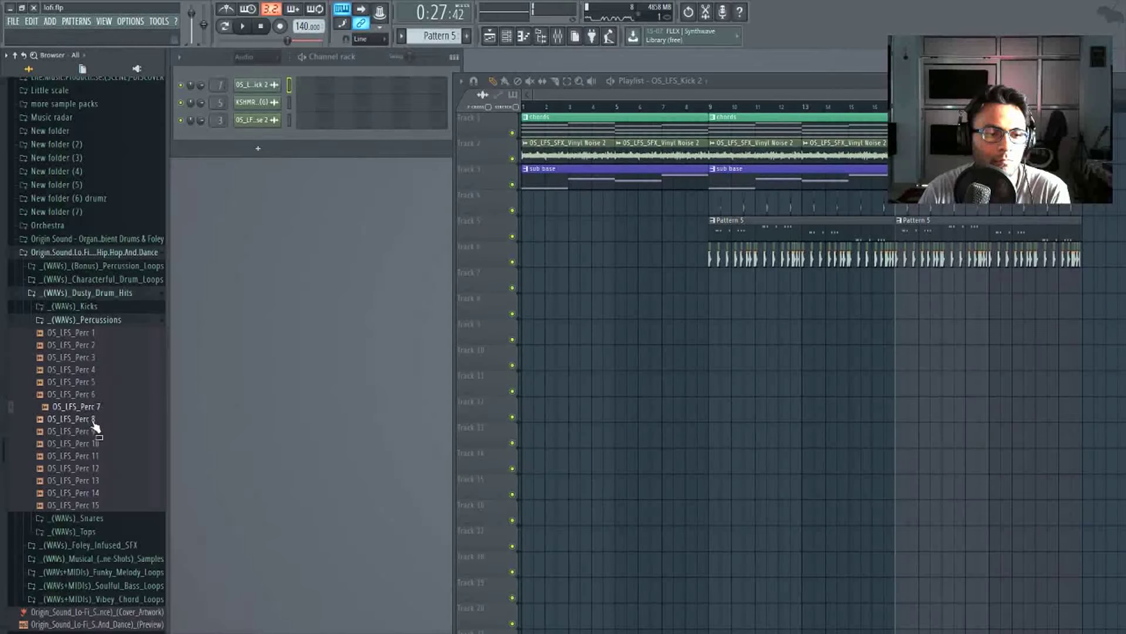
Audition the OS_LFS percussion samples and place OS_LFS_Perc 10 on playlist track 7 at bar 17.
click(97, 419)
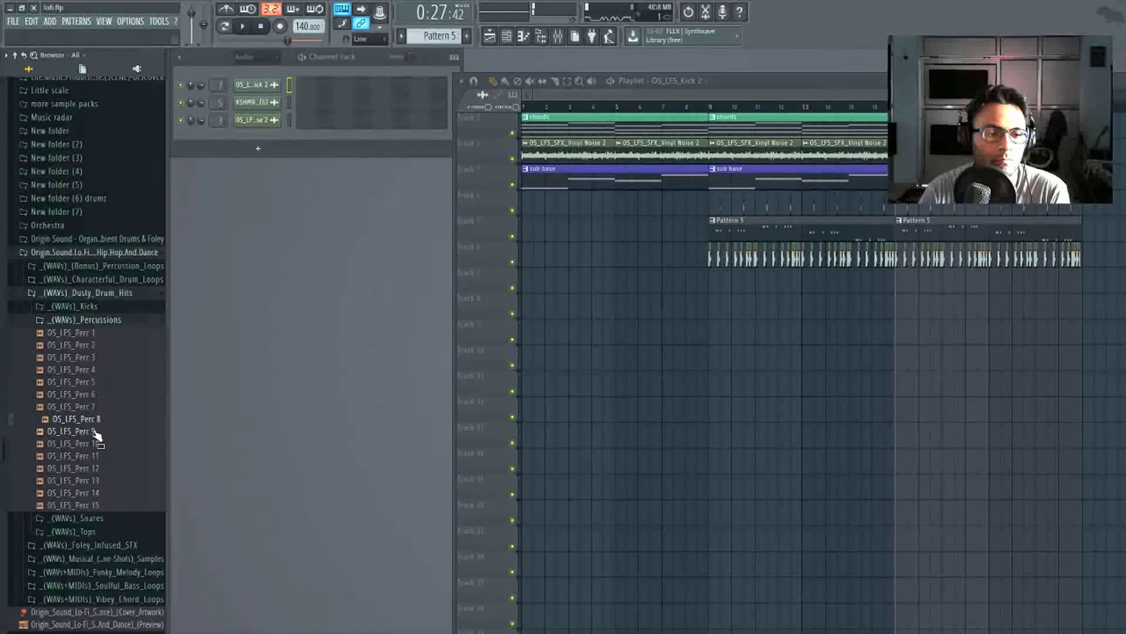
click(97, 446)
click(94, 455)
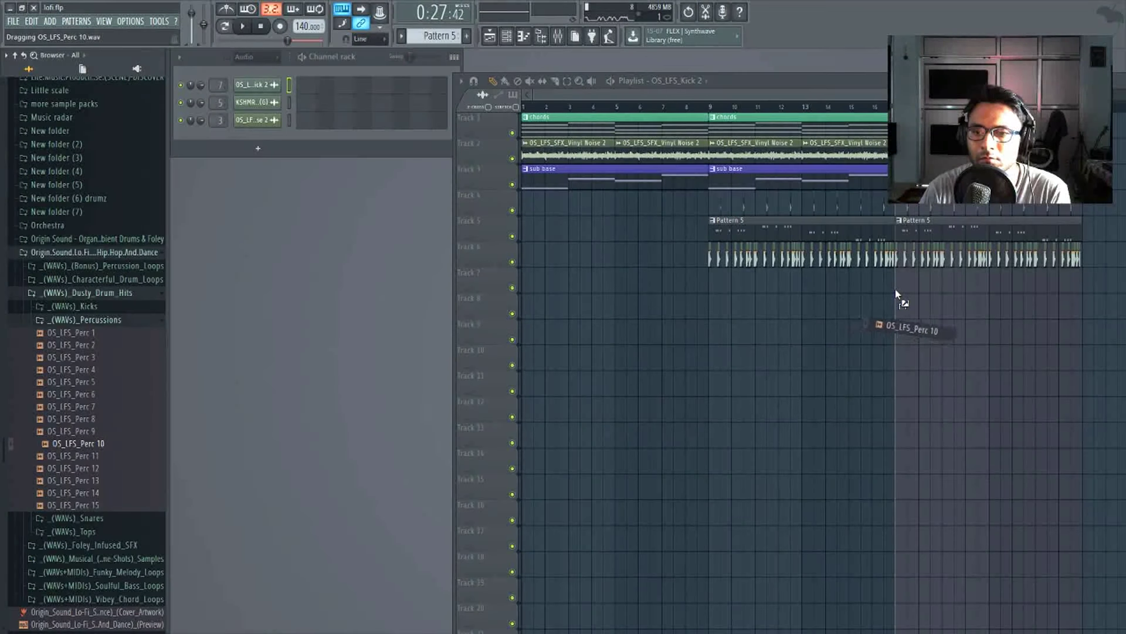
drag(897, 294, 897, 295)
click(541, 42)
scroll(761, 110, up, 4)
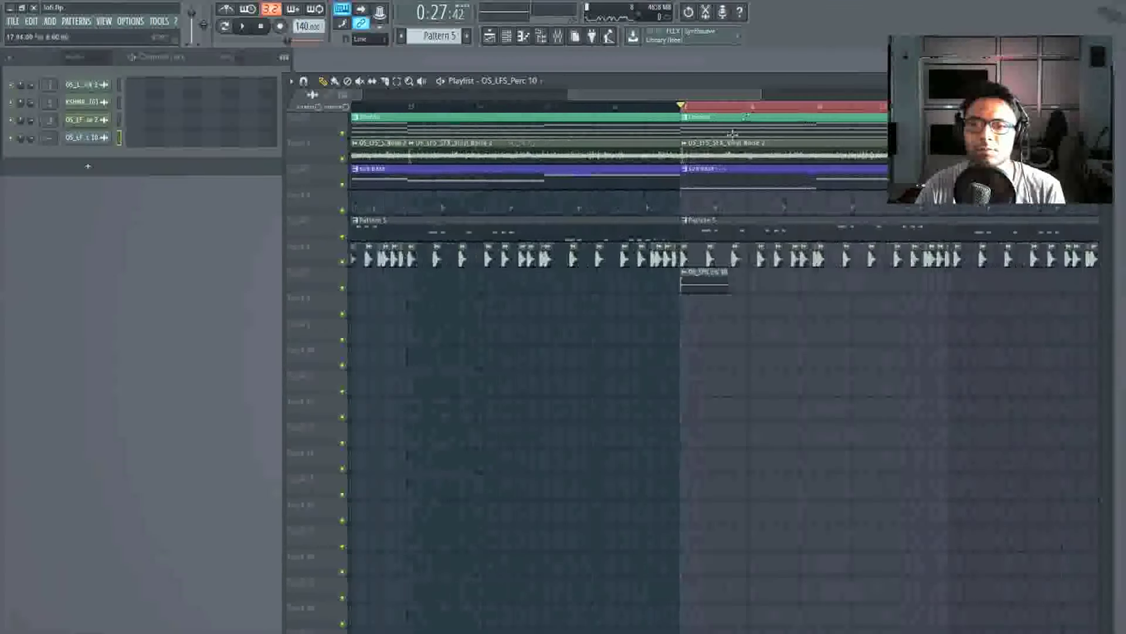
Route the OS_LFS_Perc 10 sample to the hi hat mixer track 6 and close its settings.
double_click(698, 284)
key(ctrl+l)
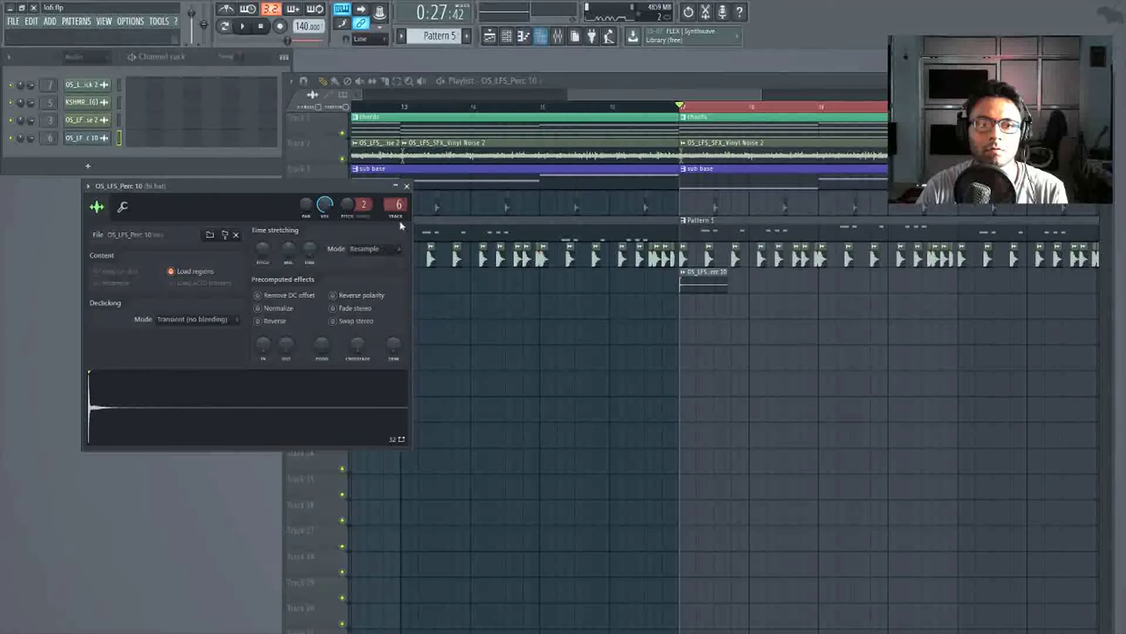
click(406, 186)
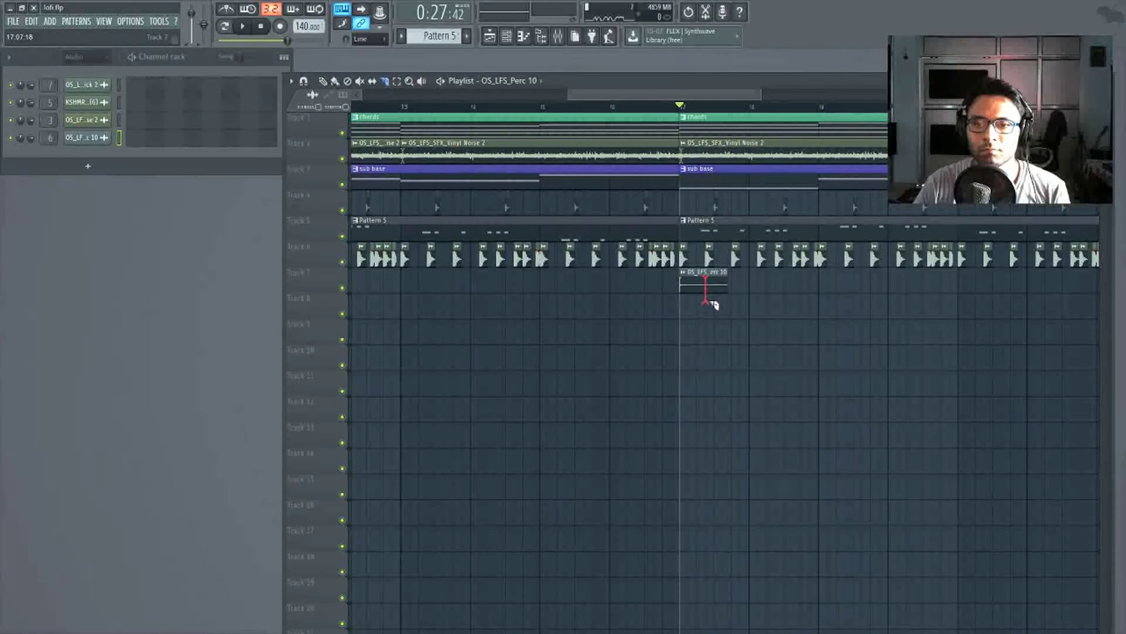
Cut the OS_LFS_Perc 10 clip to one step long and place hits on steps 3 and 5 of bar 17.
double_click(746, 83)
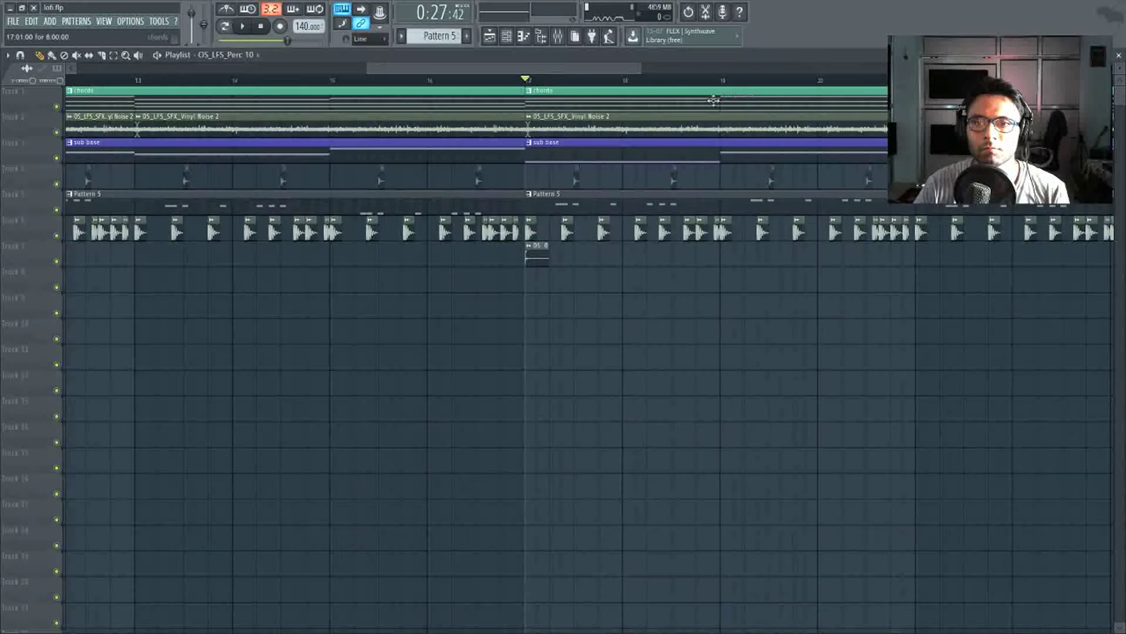
scroll(553, 84, up, 4)
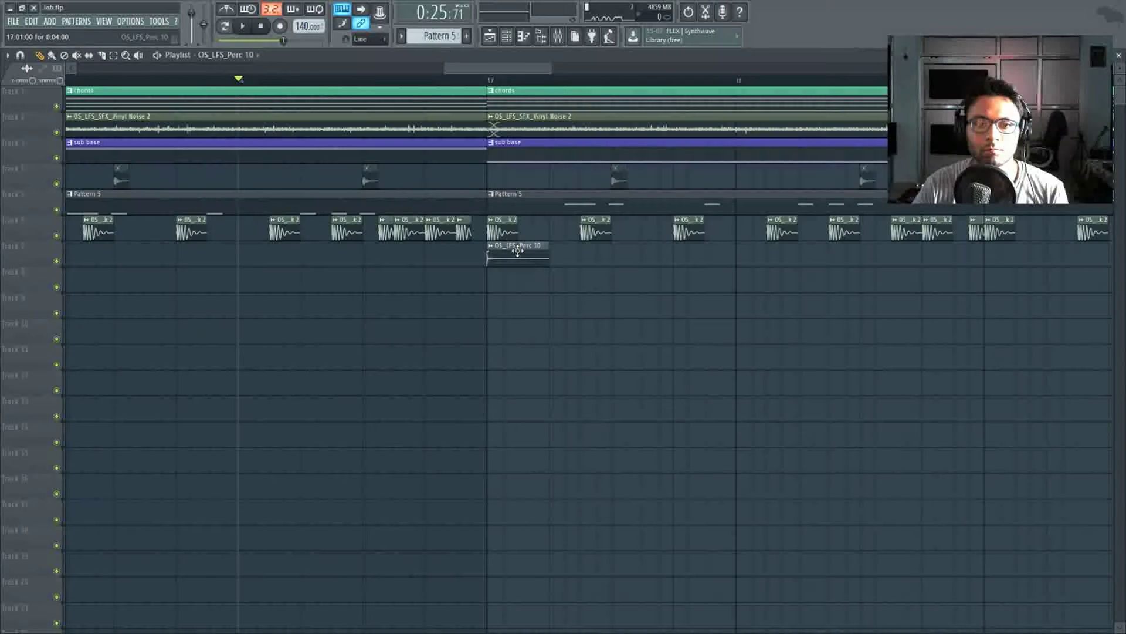
key(space)
drag(579, 257, 530, 257)
key(space)
click(555, 258)
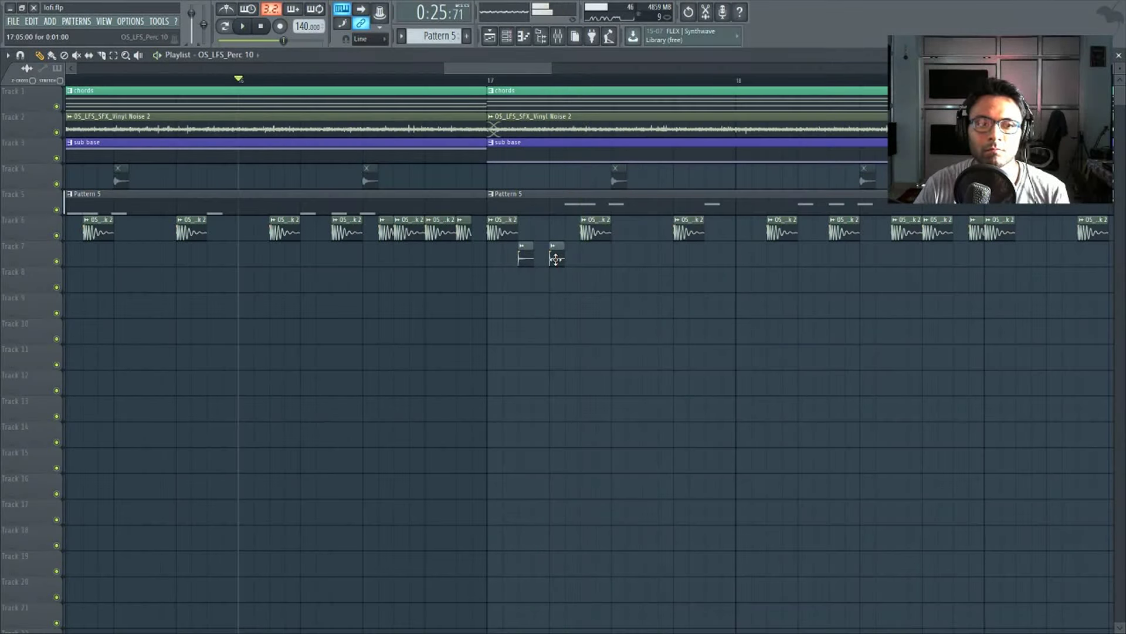
Add a short fade-in and fade-out to the OS_LFS_Perc 10 sample and listen to the hits.
double_click(555, 258)
drag(315, 191, 328, 228)
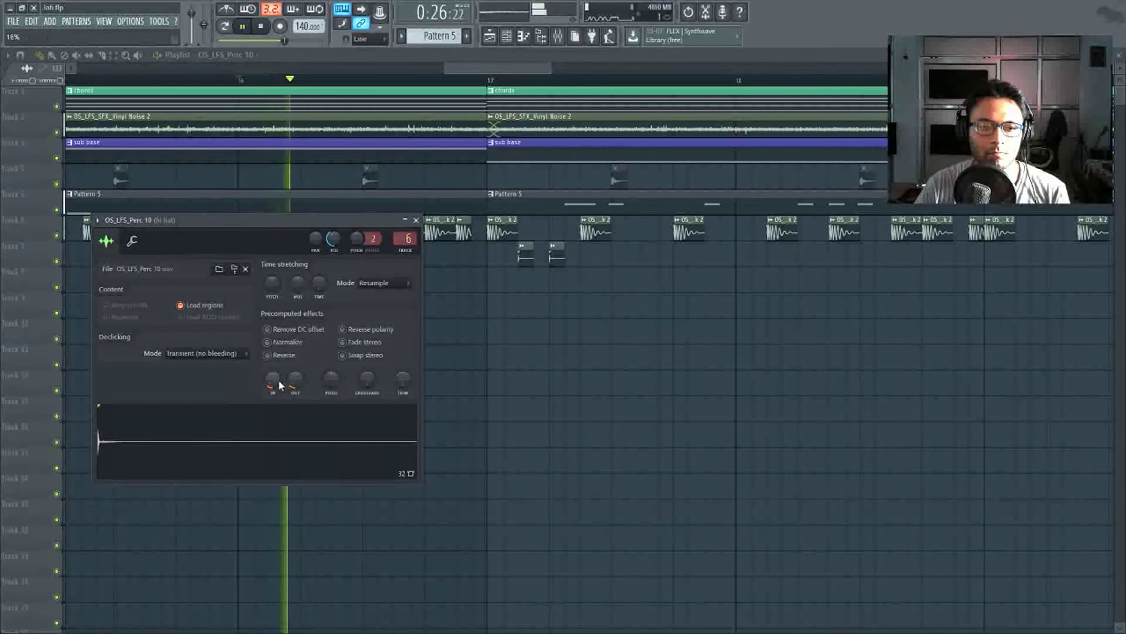
click(415, 220)
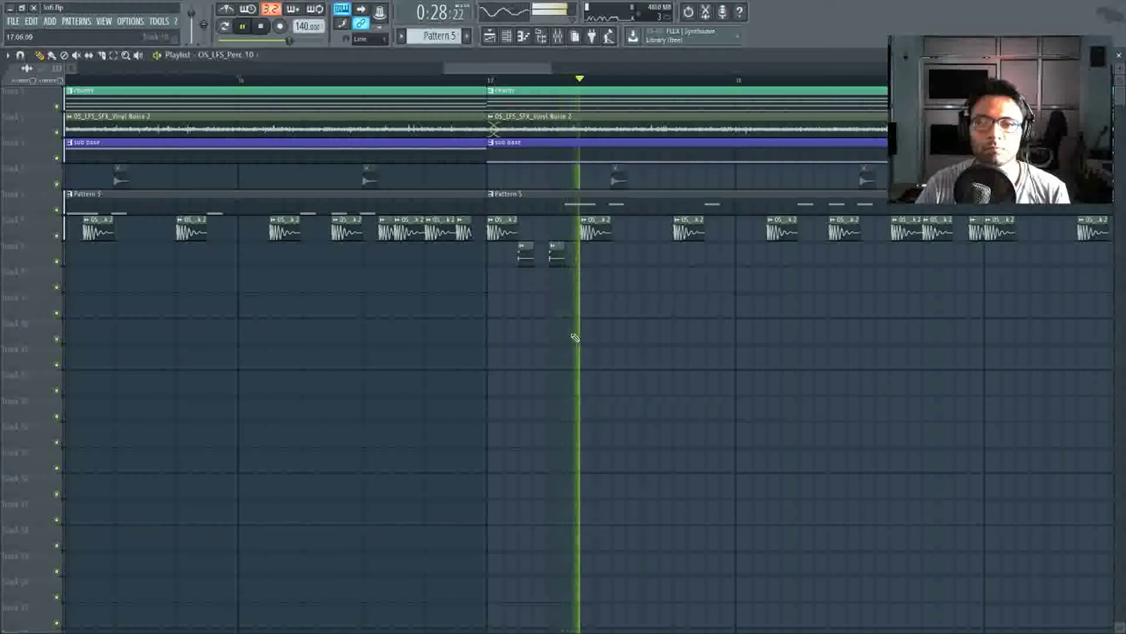
key(space)
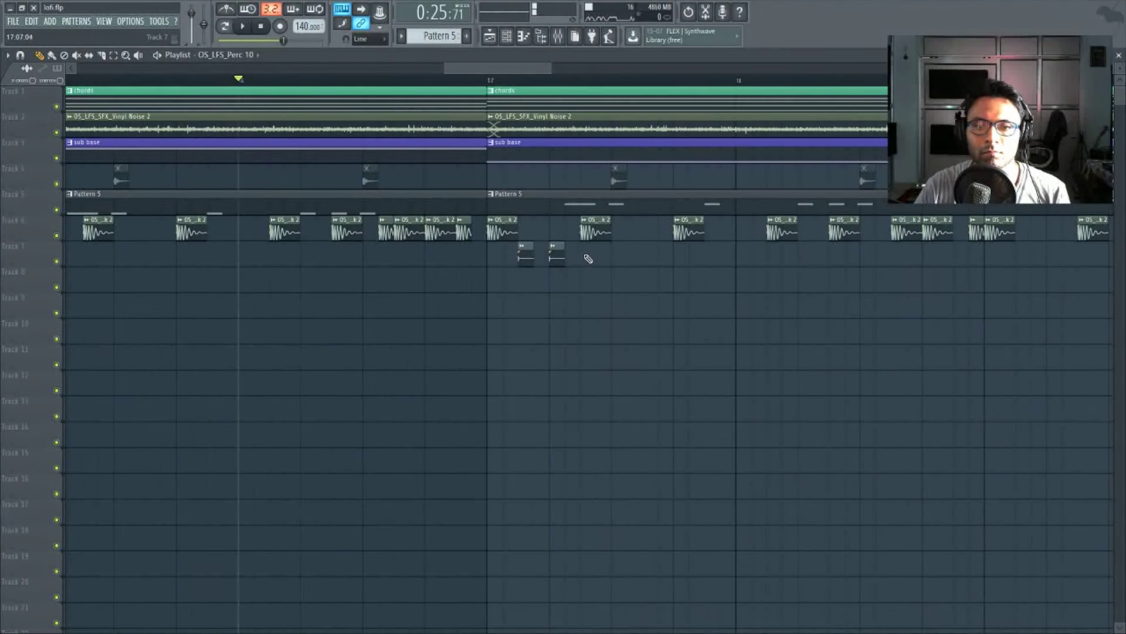
Fill bars 17 and 18 of track 7 with a percussion hit on every step and play them back.
drag(588, 259, 524, 259)
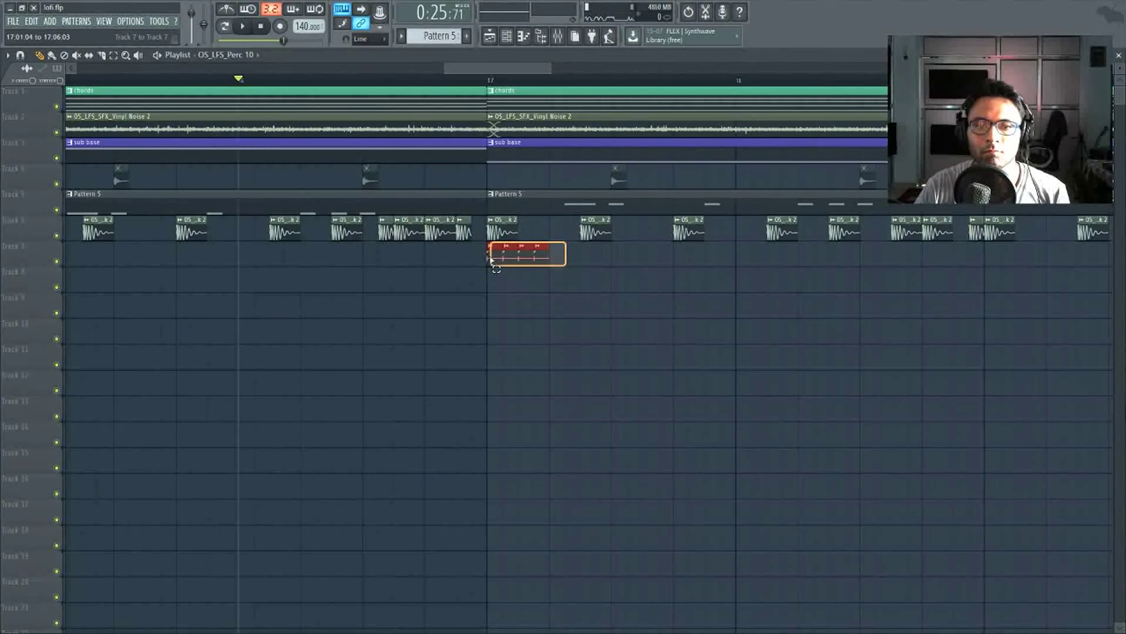
key(ctrl+b)
key(ctrl+b)
key(ctrl+b)
key(ctrl+b)
key(ctrl+b)
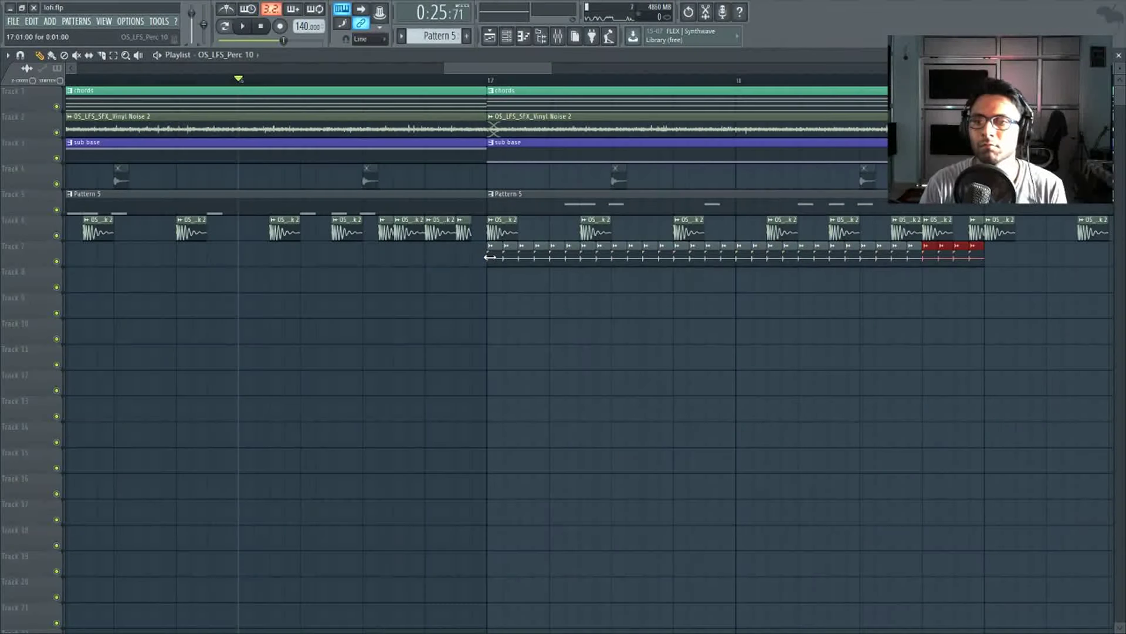
key(space)
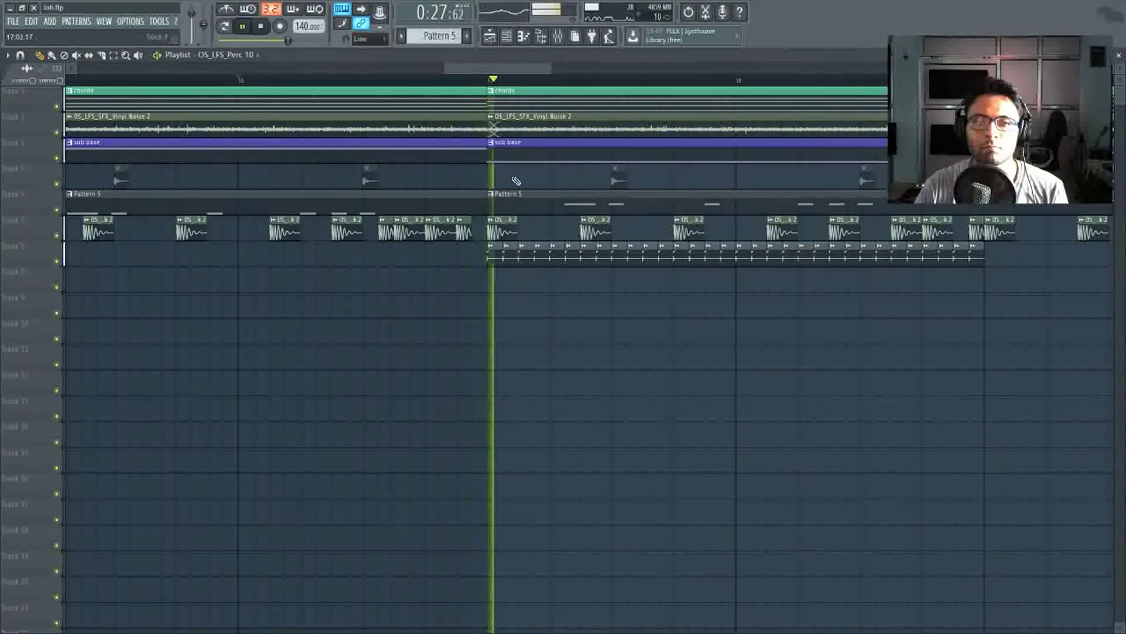
scroll(461, 88, down, 3)
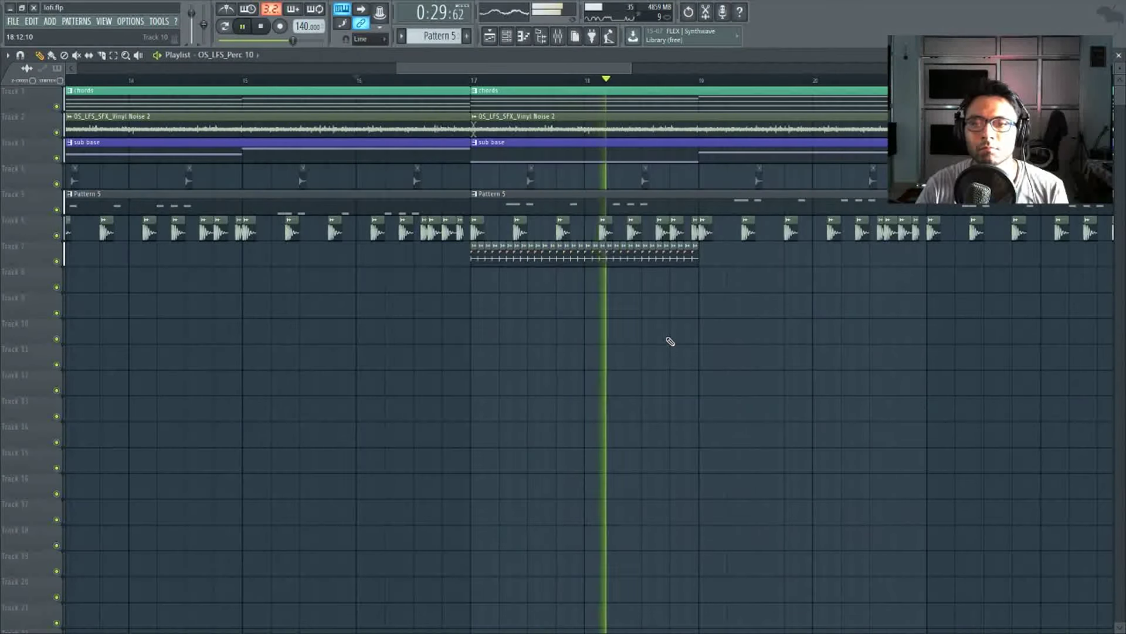
key(space)
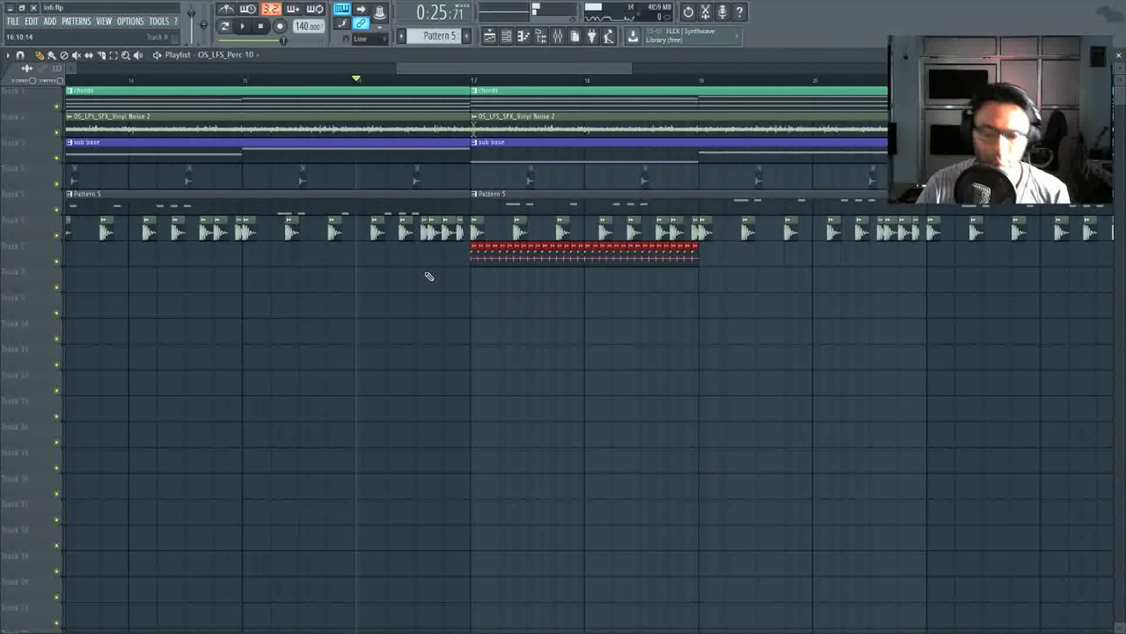
Repeat the two-bar percussion block on track 7 up to the end of bar 24, removing the surplus copy.
key(ctrl+b)
key(ctrl+b)
key(ctrl+b)
key(ctrl+b)
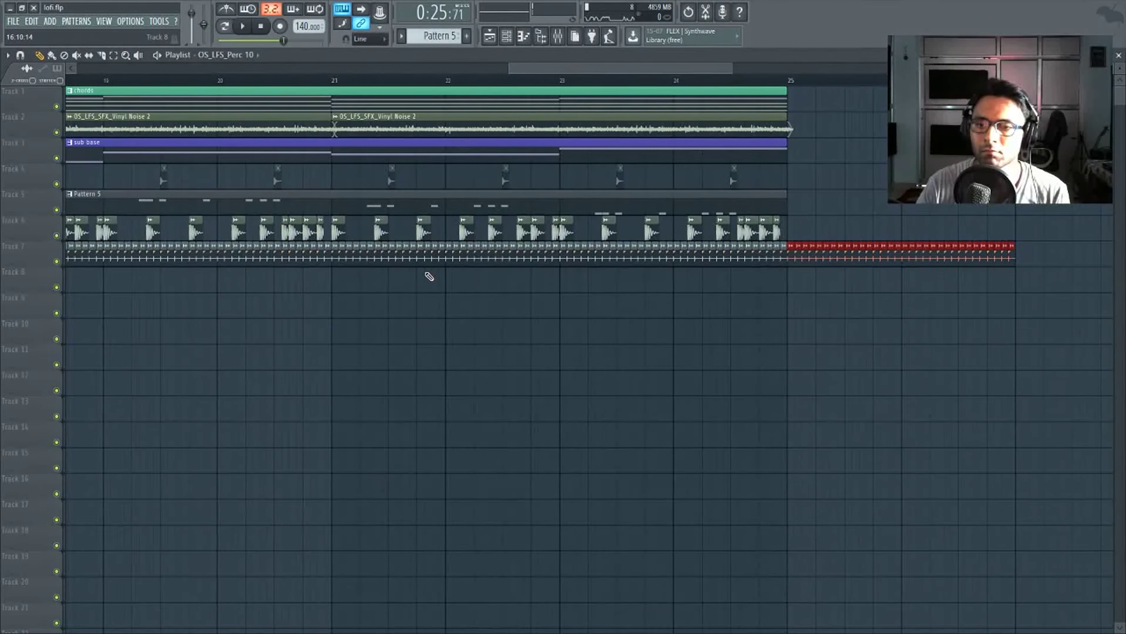
key(Delete)
Adjust the OS_LFS_Perc 10 sample's fade-in during playback and listen to the arrangement.
key(space)
double_click(458, 257)
key(space)
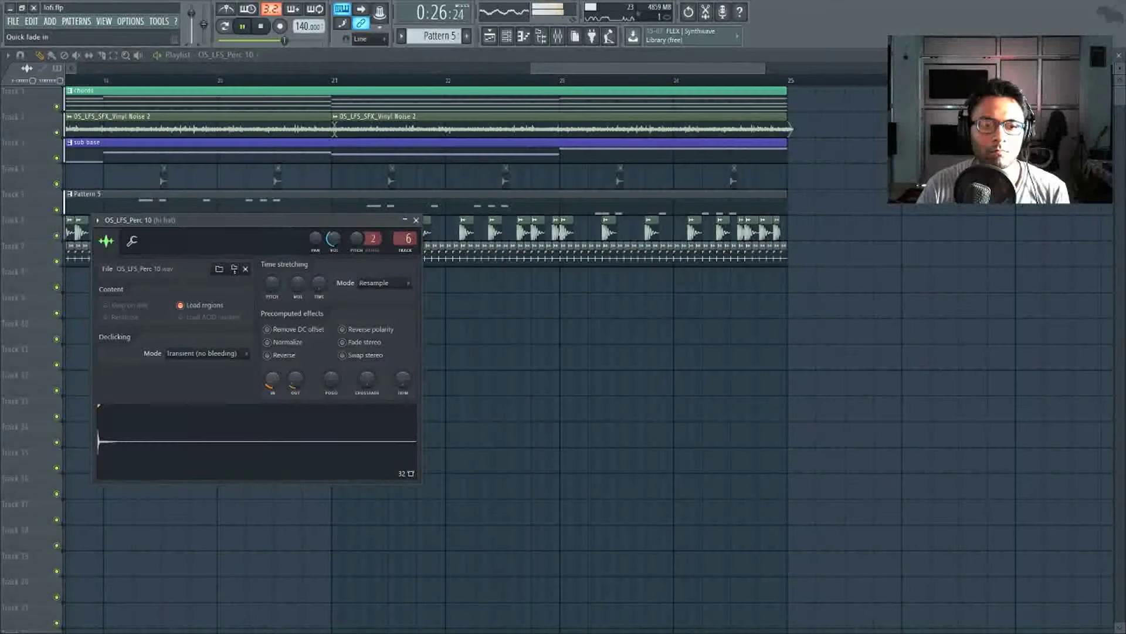
click(416, 220)
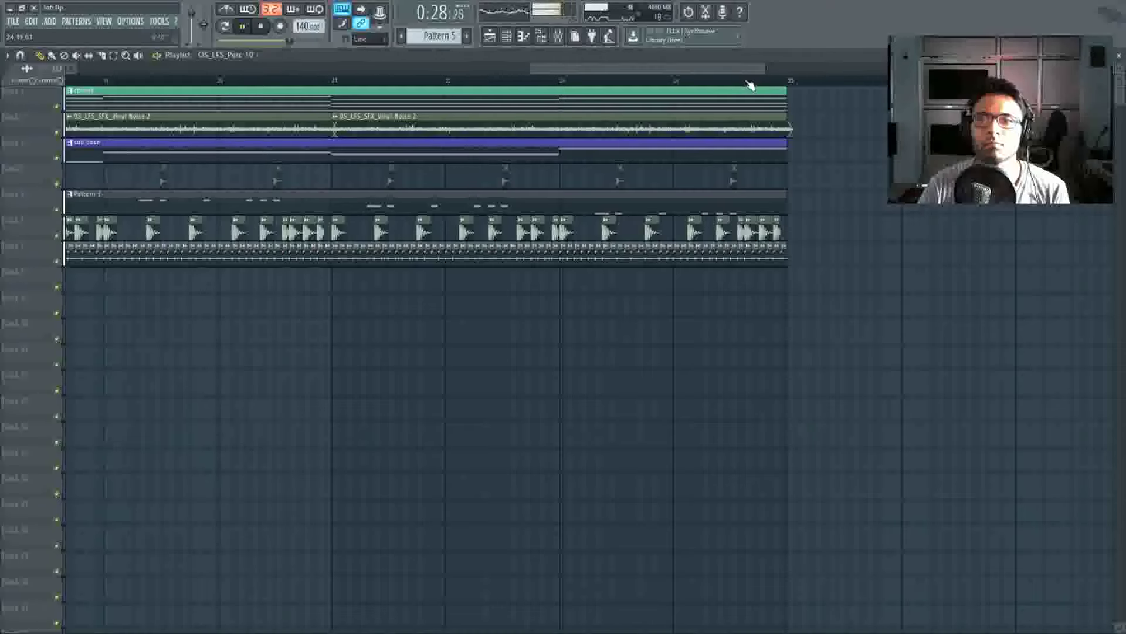
scroll(751, 86, down, 3)
scroll(754, 86, down, 2)
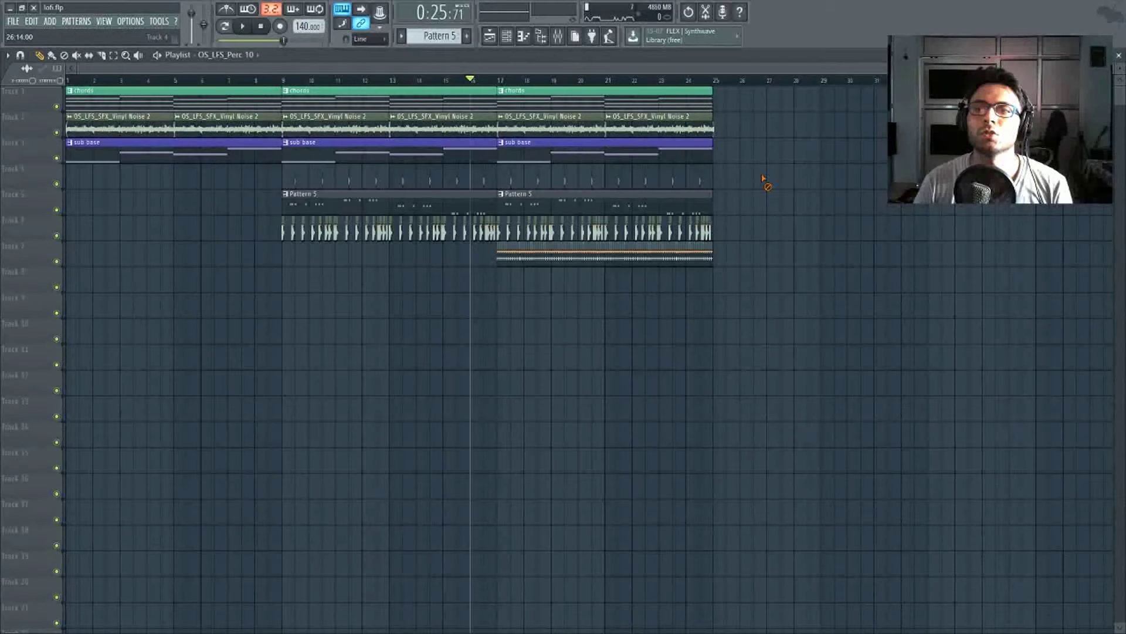
click(1106, 55)
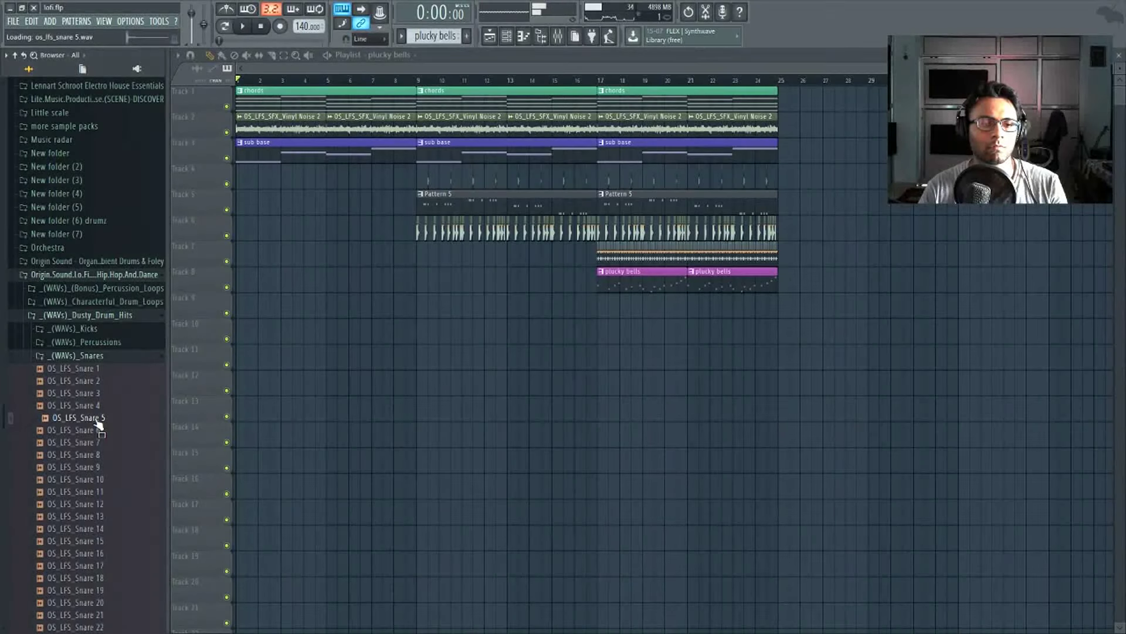
Place OS_LFS_Snare 5 on playlist track 6 at beat 3 of bar 1 and play it.
drag(98, 422, 388, 256)
scroll(252, 82, up, 4)
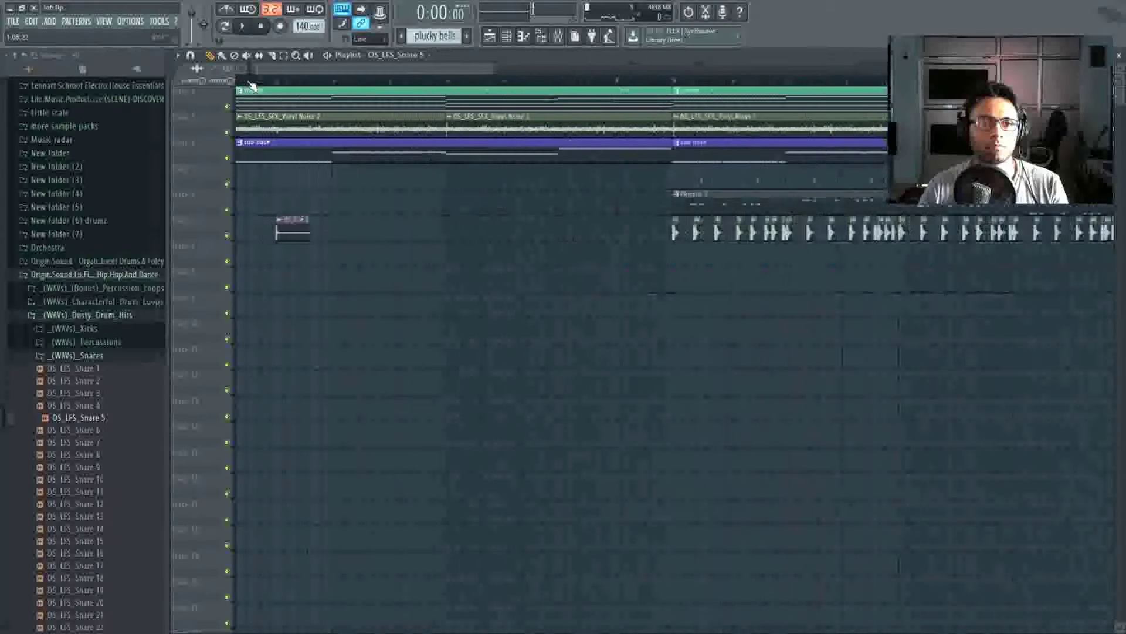
drag(281, 69, 258, 69)
drag(379, 230, 320, 229)
key(space)
Lower the OS_LFS_Snare 5 sample's volume to 22% and close its settings.
key(space)
double_click(320, 231)
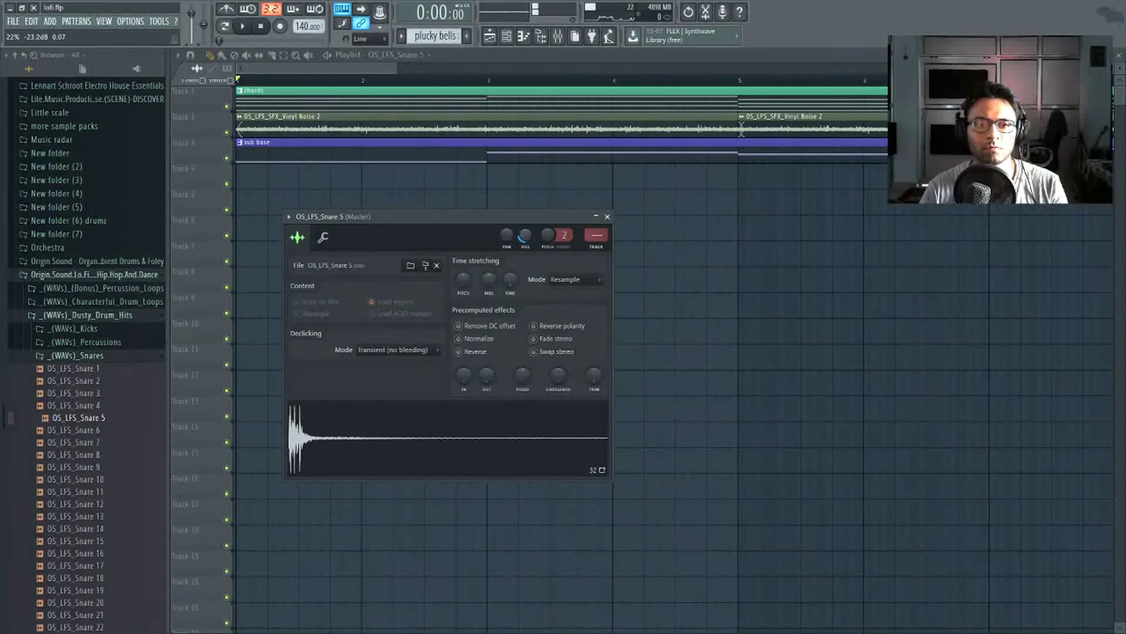
key(space)
click(607, 216)
Place shortened four-step snare clips on beat 3 of bars 2, 3 and 4 during playback.
key(space)
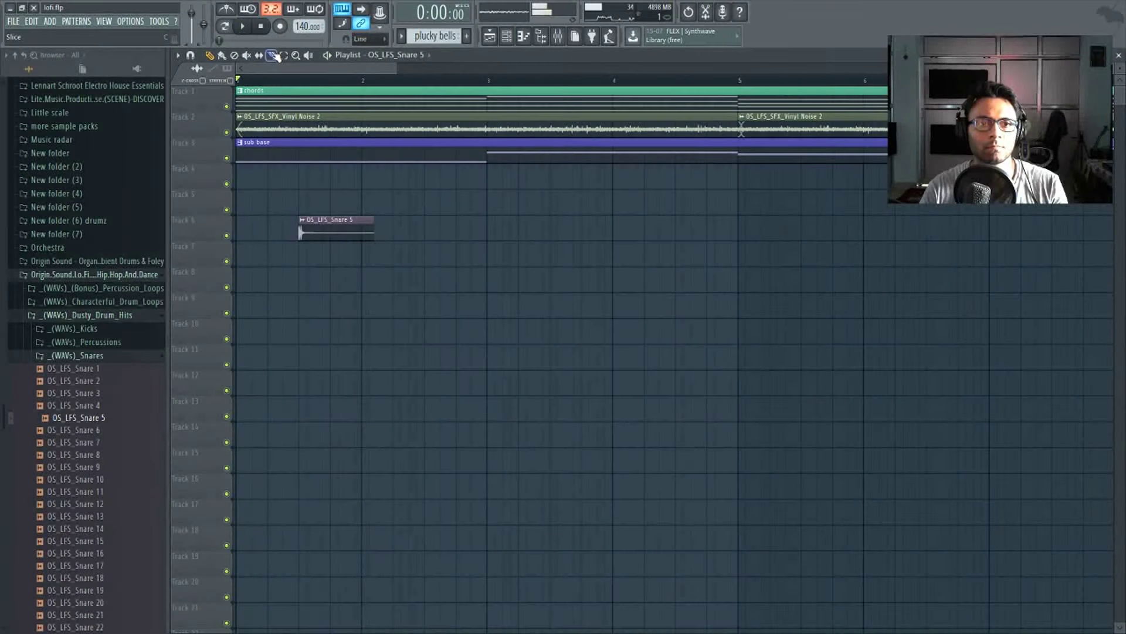
key(space)
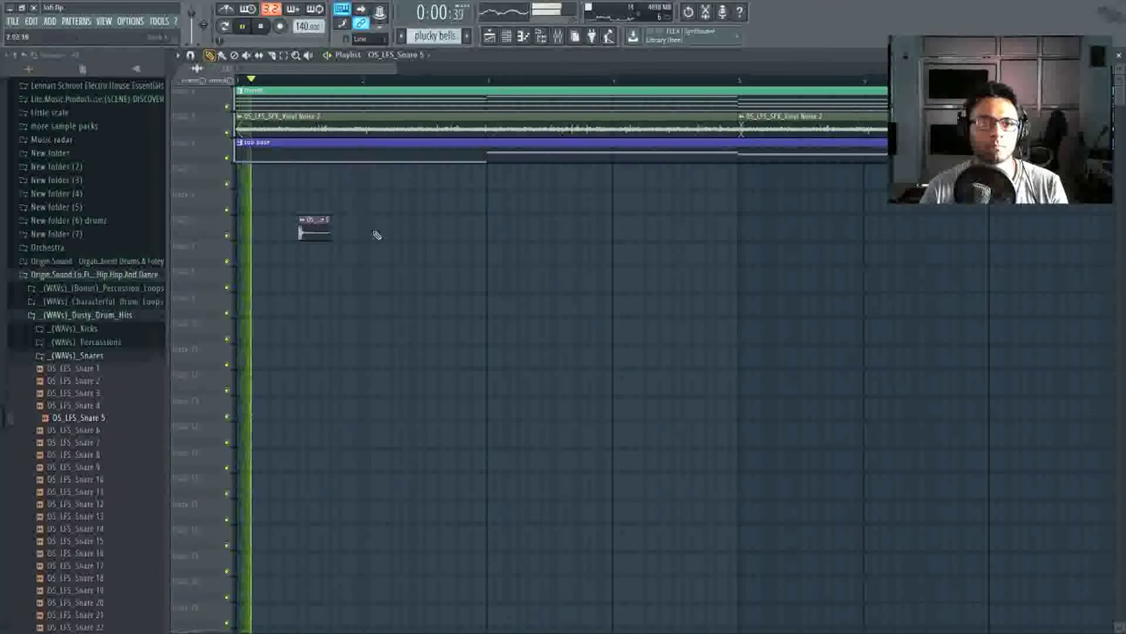
click(399, 233)
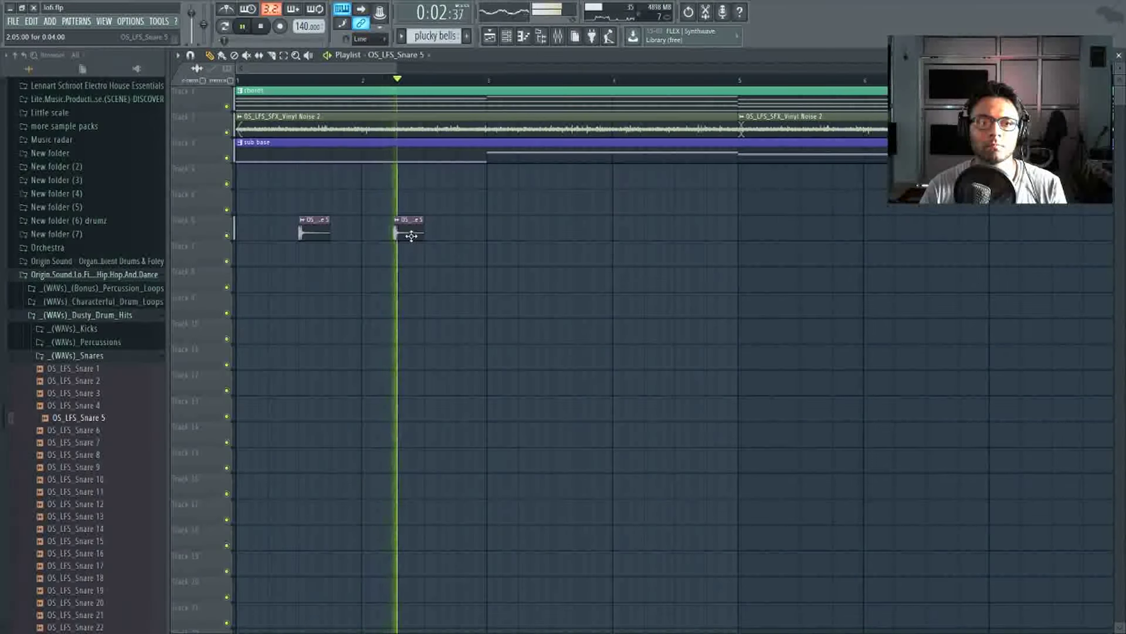
ctrl+drag(488, 234, 299, 240)
shift+drag(314, 237, 562, 240)
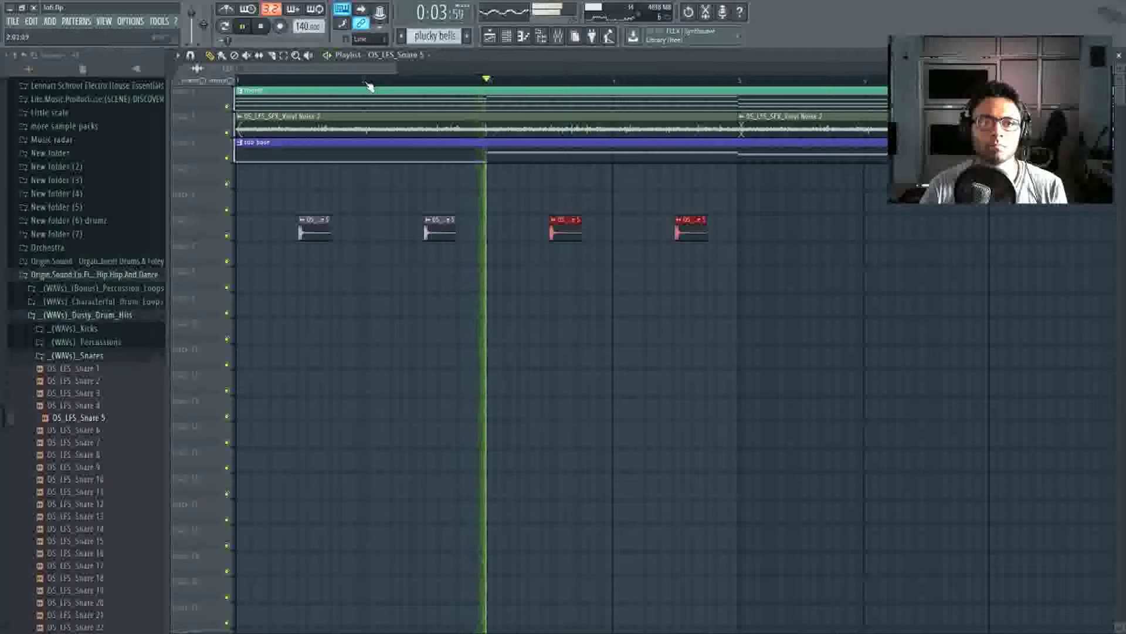
Duplicate the snare hits through bar 8 and move all eight to playlist track 10.
scroll(369, 84, down, 4)
key(ctrl+d)
drag(490, 217, 264, 340)
key(ctrl+b)
mouse_move(481, 342)
mouse_down()
mouse_move(453, 339)
mouse_move(467, 335)
mouse_up()
Copy the eight snare hits on track 10 into bars 9 to 16.
click(666, 326)
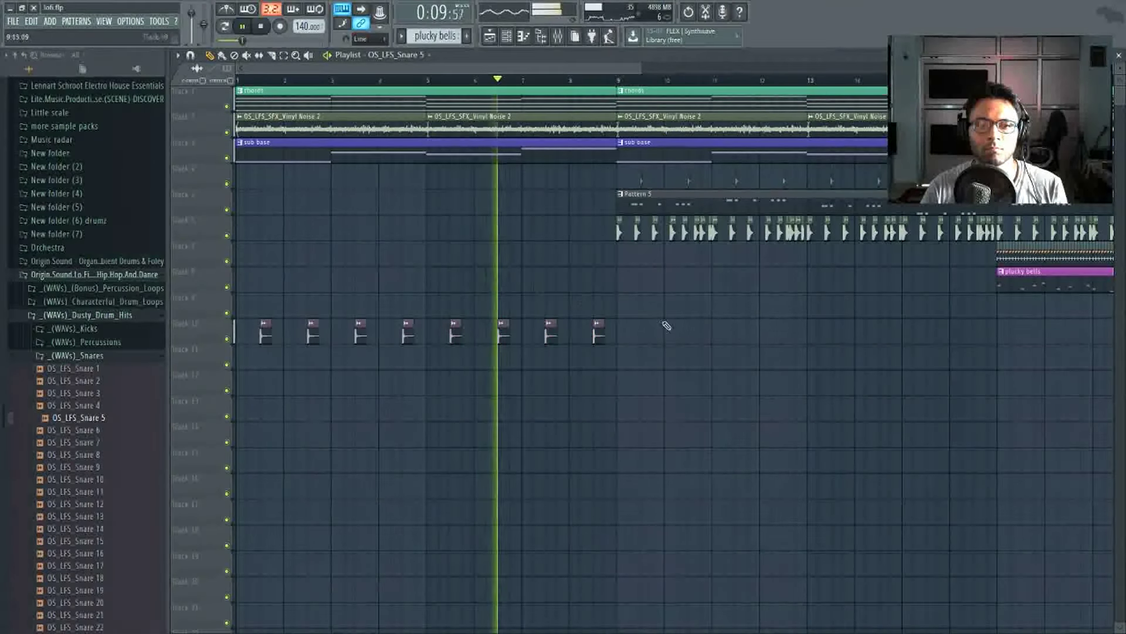
drag(667, 345, 260, 317)
key(ctrl+b)
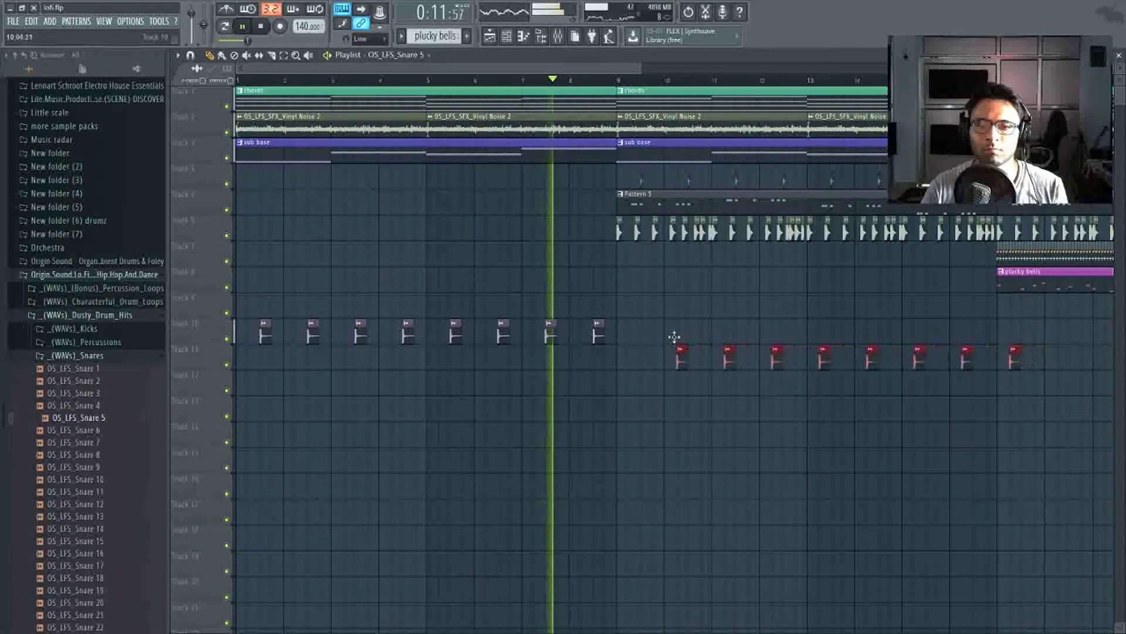
double_click(651, 322)
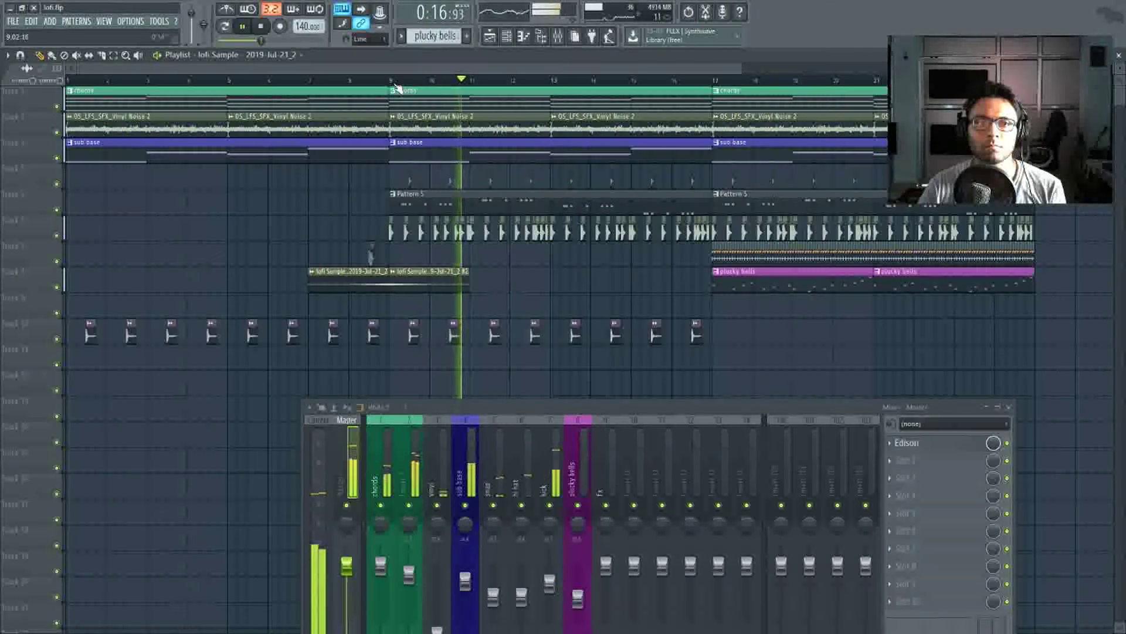
Inspect the recorded lofi Sample clip at bar 9 on track 8 and audition the 02 Vox clip from bar 34.
key(space)
click(429, 274)
double_click(429, 273)
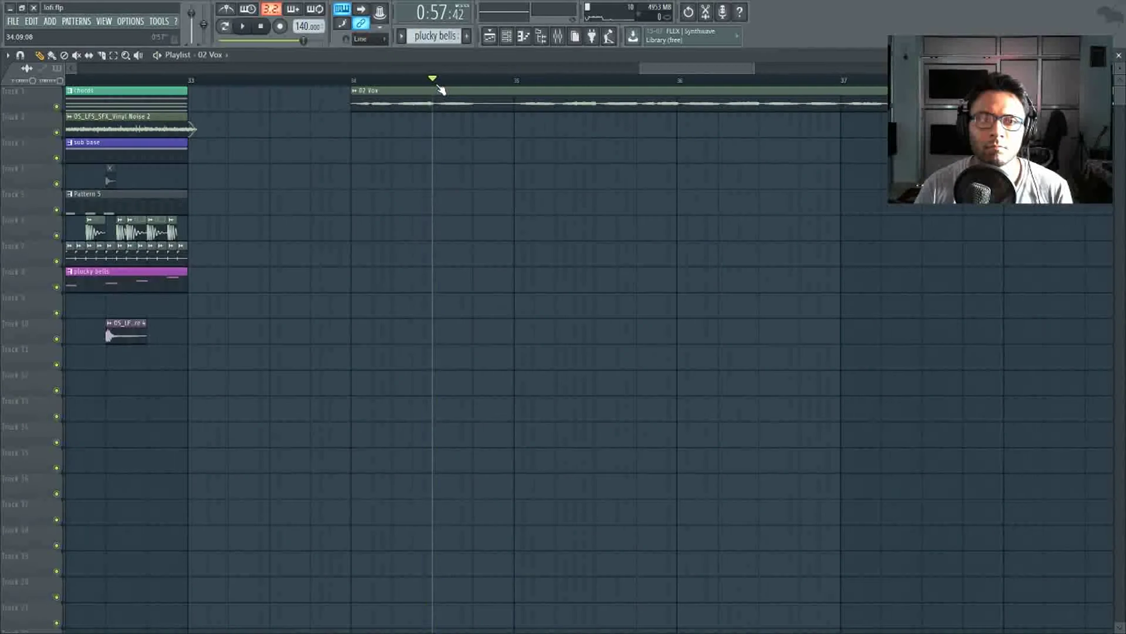
key(space)
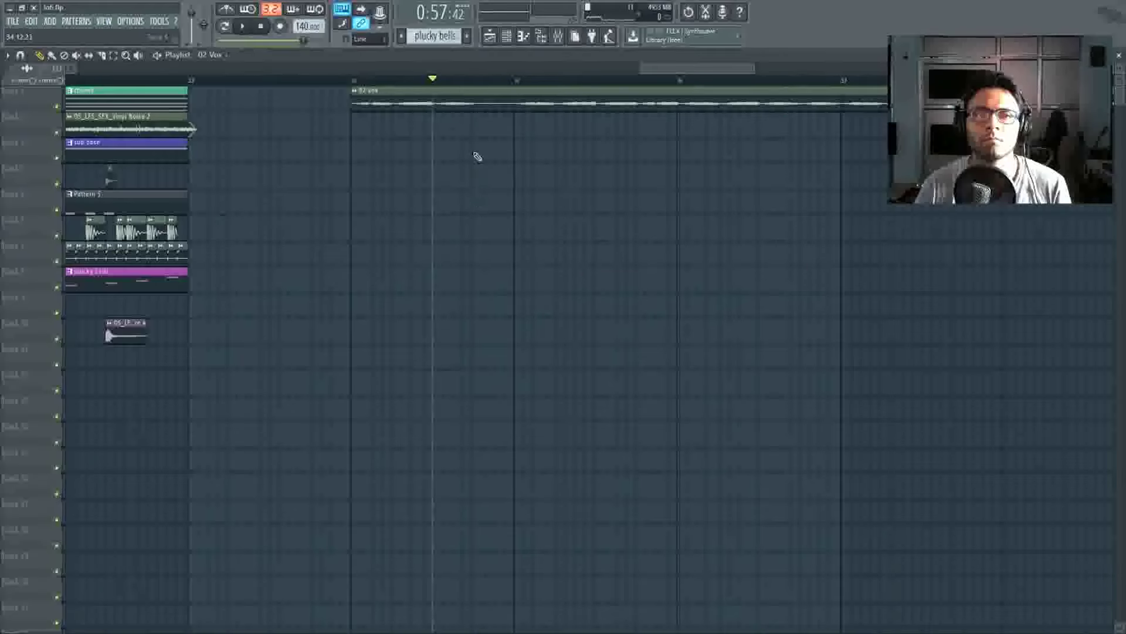
Audition the 02 Vox clip, trim its start to the playback position in bar 34 and move it to bar 35.
key(space)
key(space)
key(space)
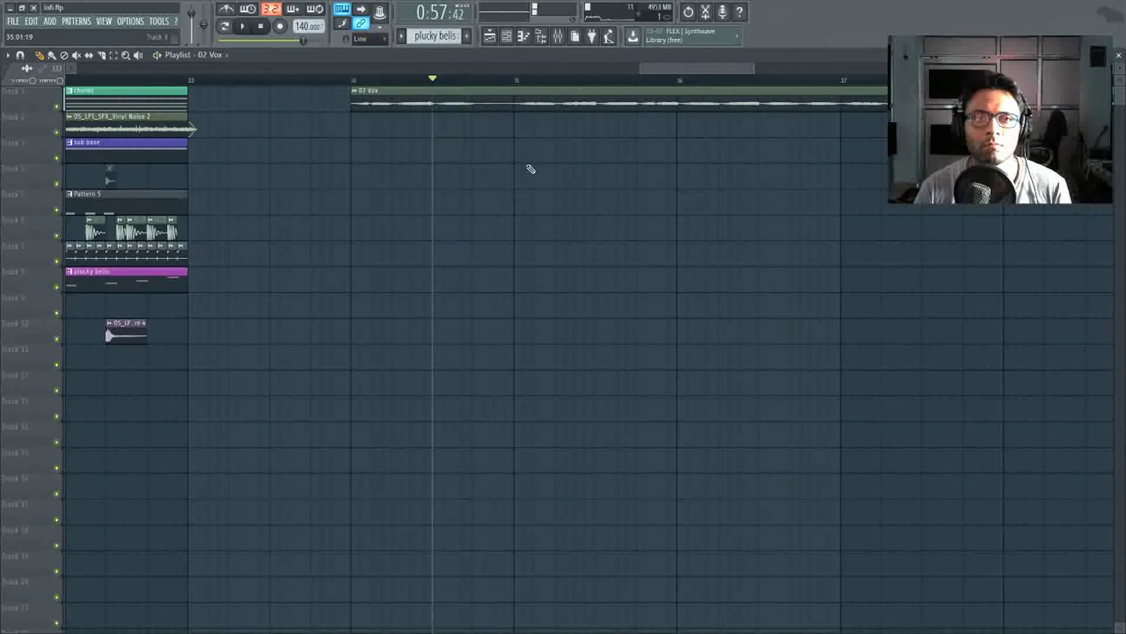
click(564, 43)
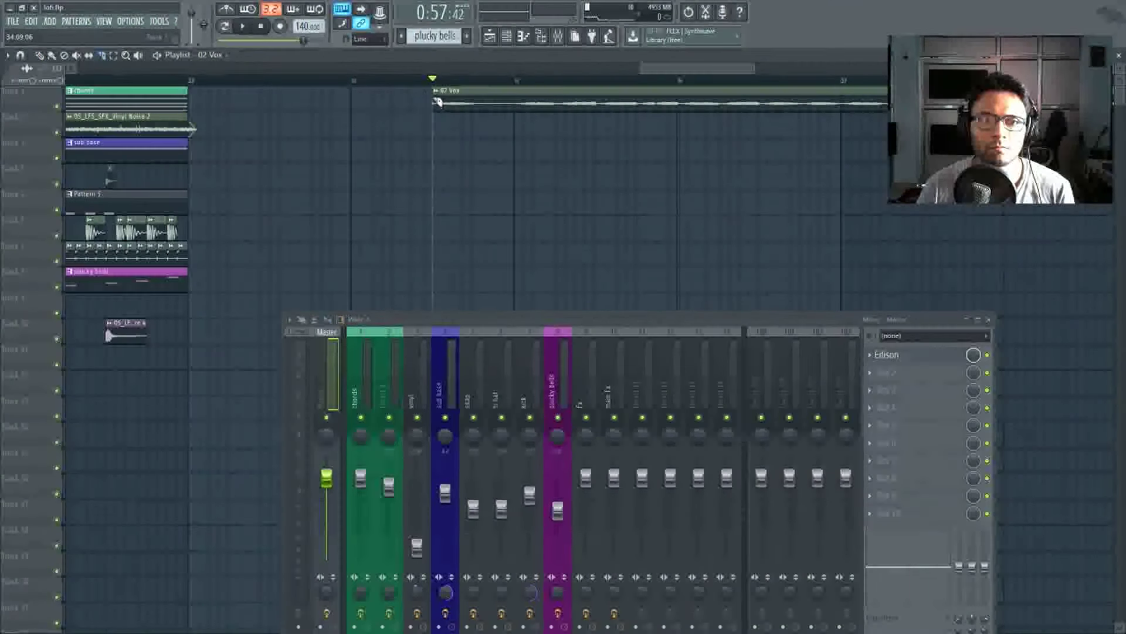
scroll(437, 81, up, 3)
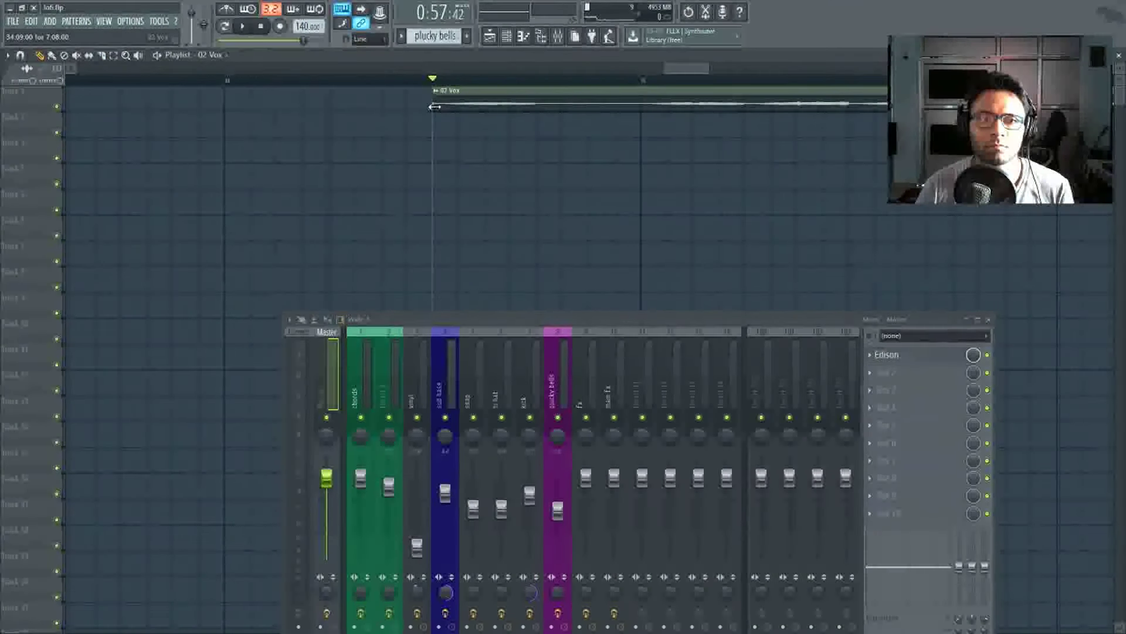
drag(519, 102, 561, 103)
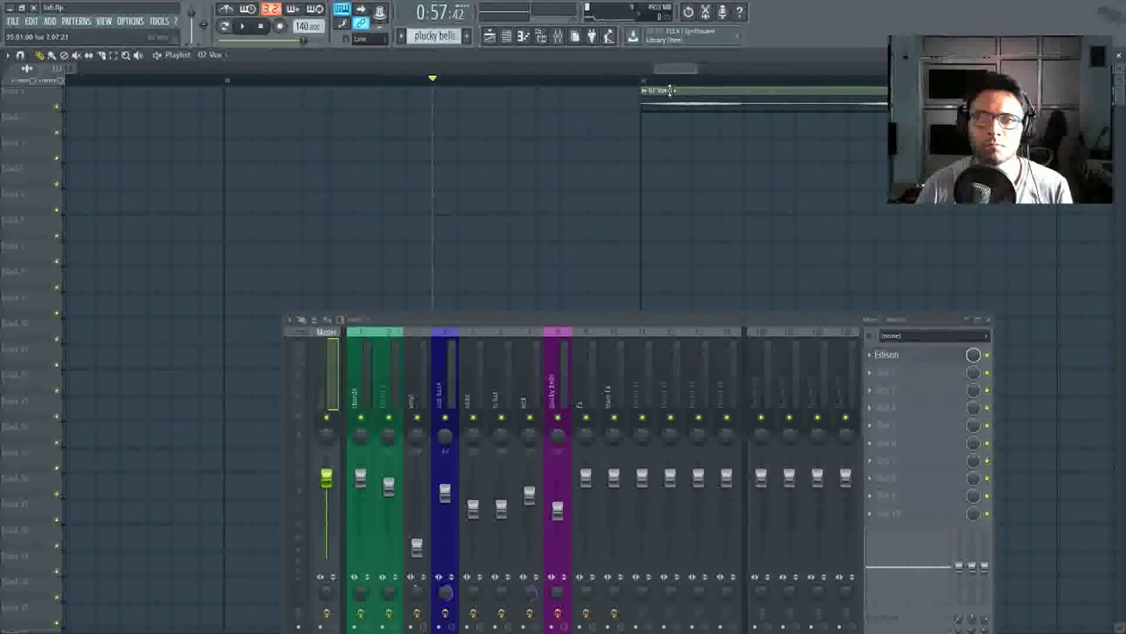
Play the 02 Vox clip from bar 35, slice it shortly after its start and delete the remaining part.
scroll(670, 91, up, 3)
drag(668, 102, 588, 110)
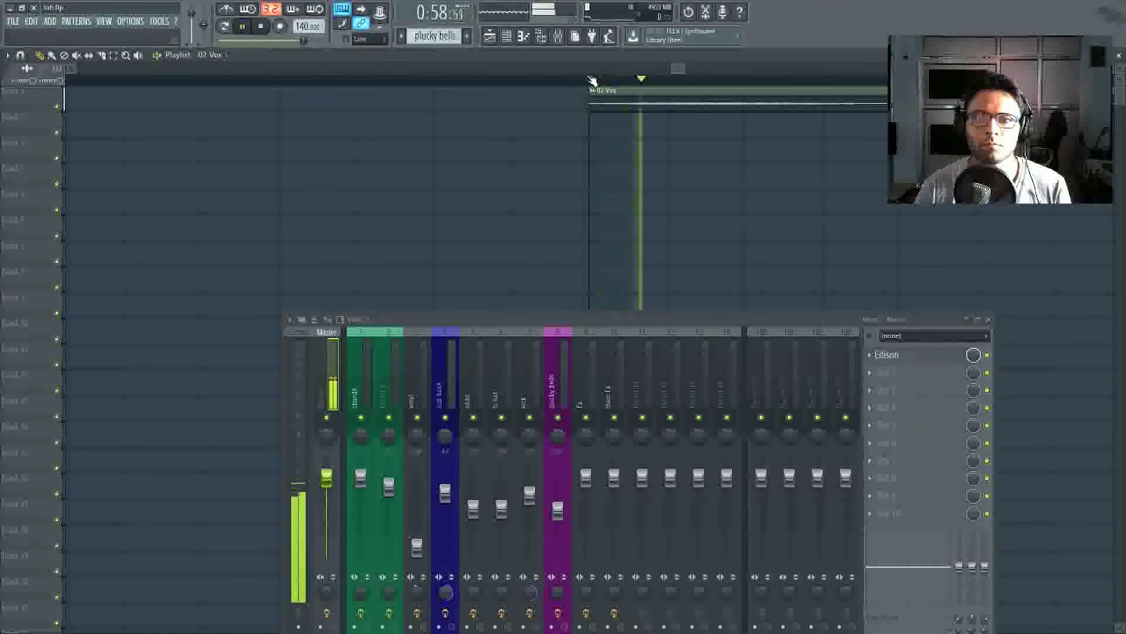
key(space)
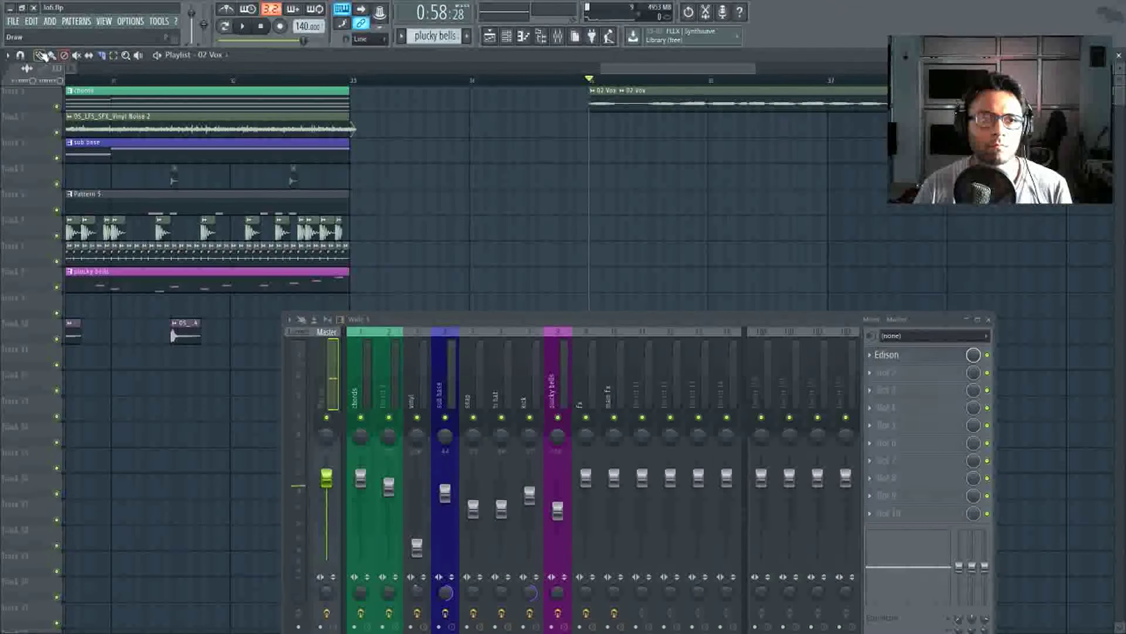
right_click(659, 101)
Open the Master track's Edison and clear the existing lofi Sample recording.
click(954, 355)
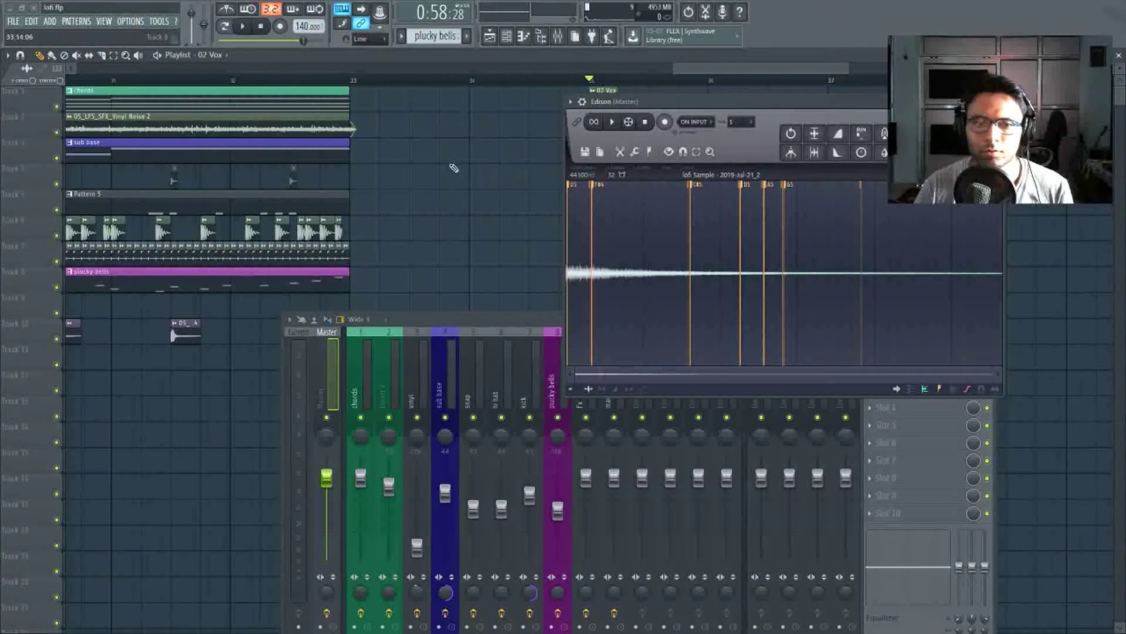
click(570, 102)
mouse_move(675, 136)
click(717, 158)
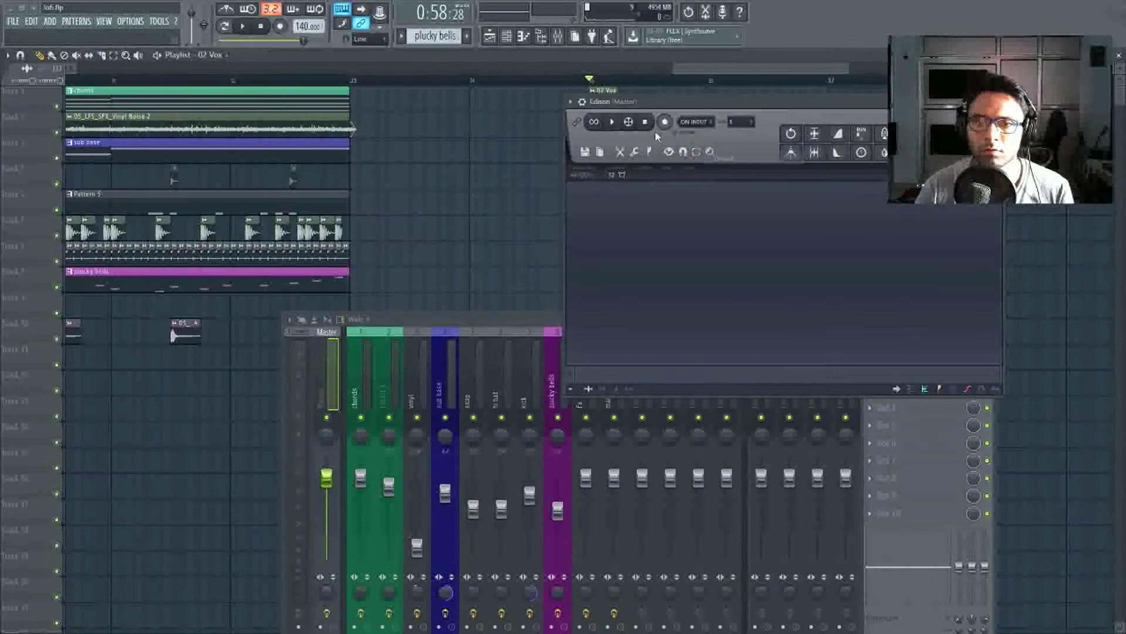
Record the Master output into Edison during playback and select the first short burst of the waveform.
click(243, 27)
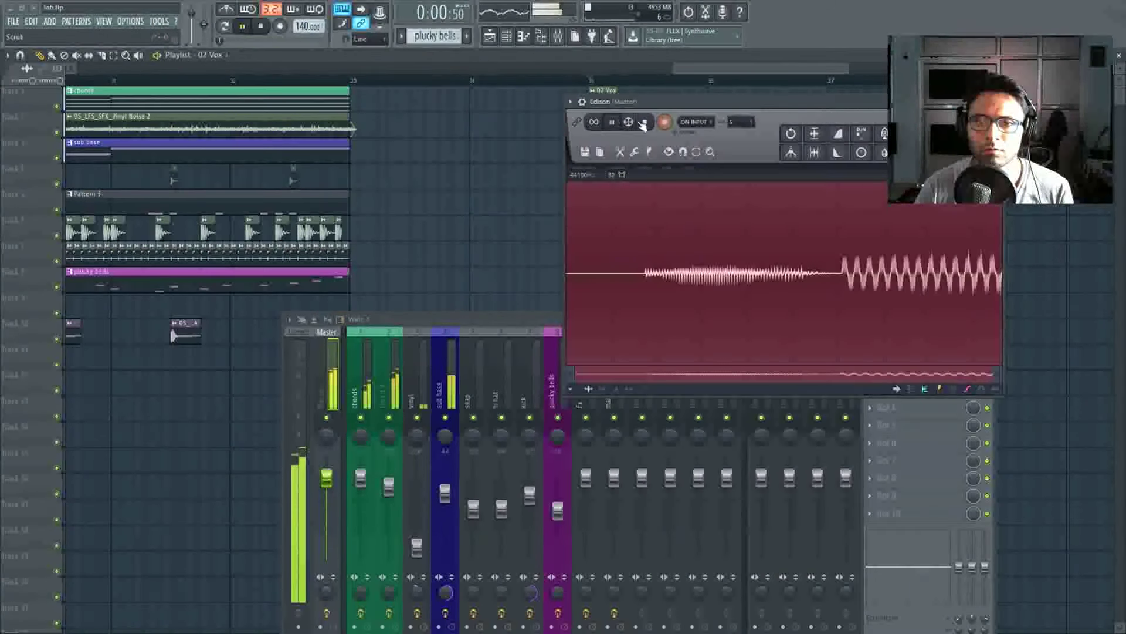
click(666, 123)
key(space)
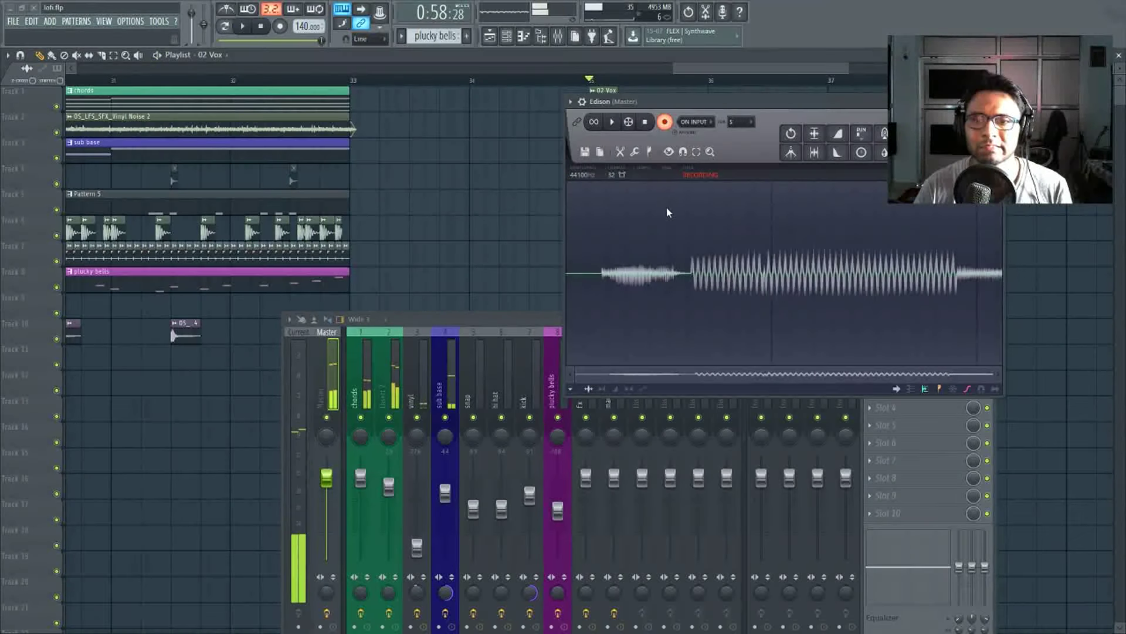
click(671, 124)
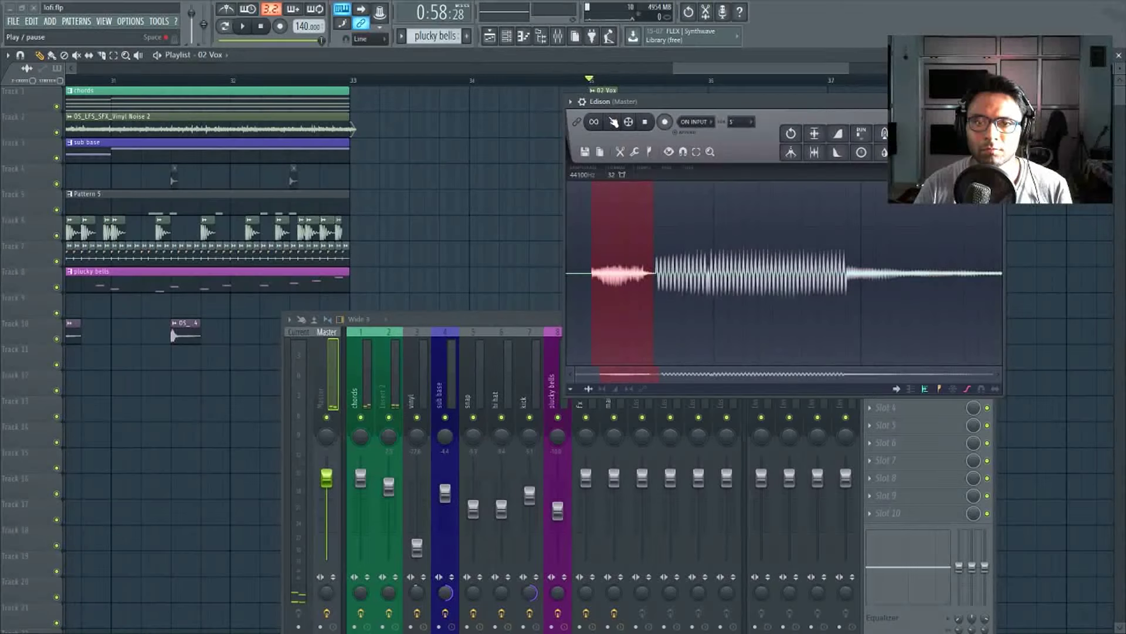
scroll(625, 232, up, 4)
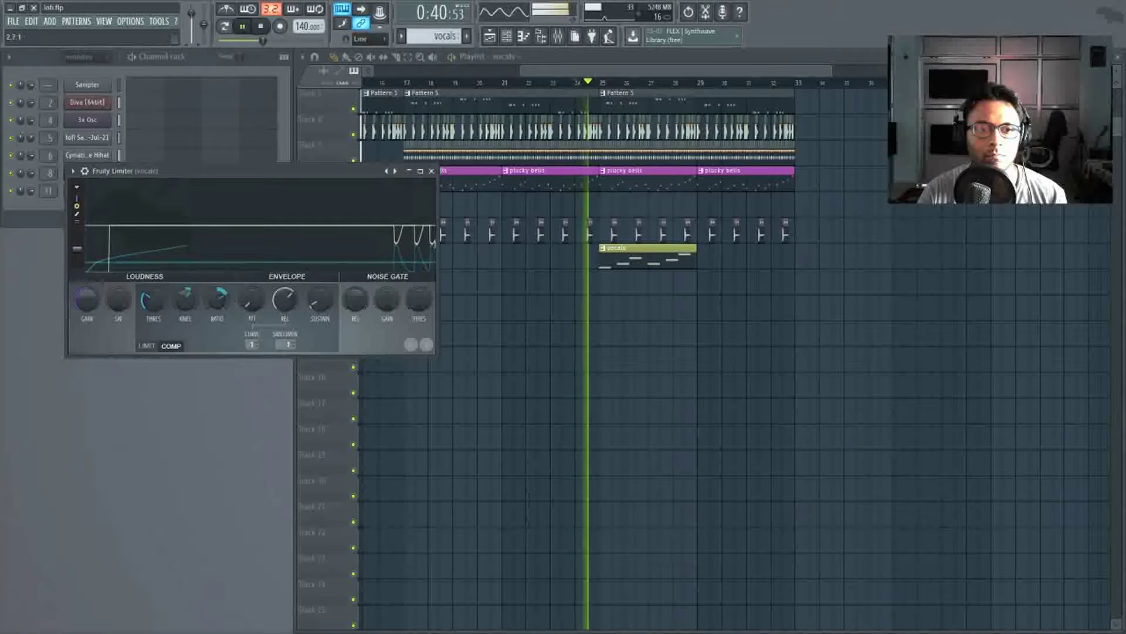
Adjust the compressor knee in the vocals track's Fruity Limiter during playback and show its effect chain in the mixer.
drag(184, 305, 179, 299)
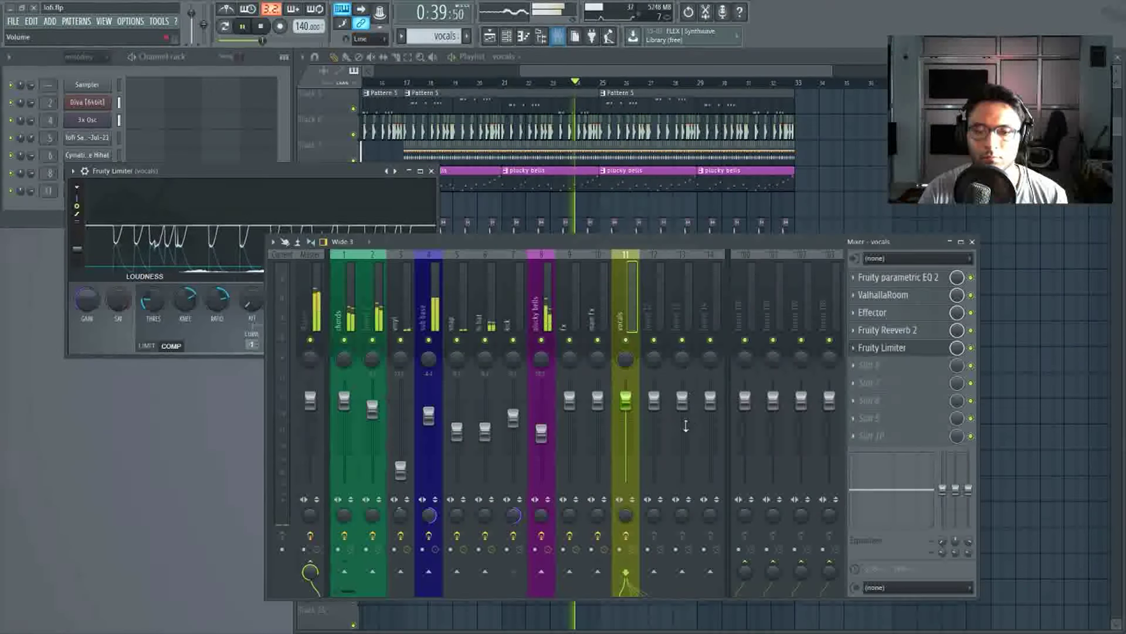
key(F9)
key(space)
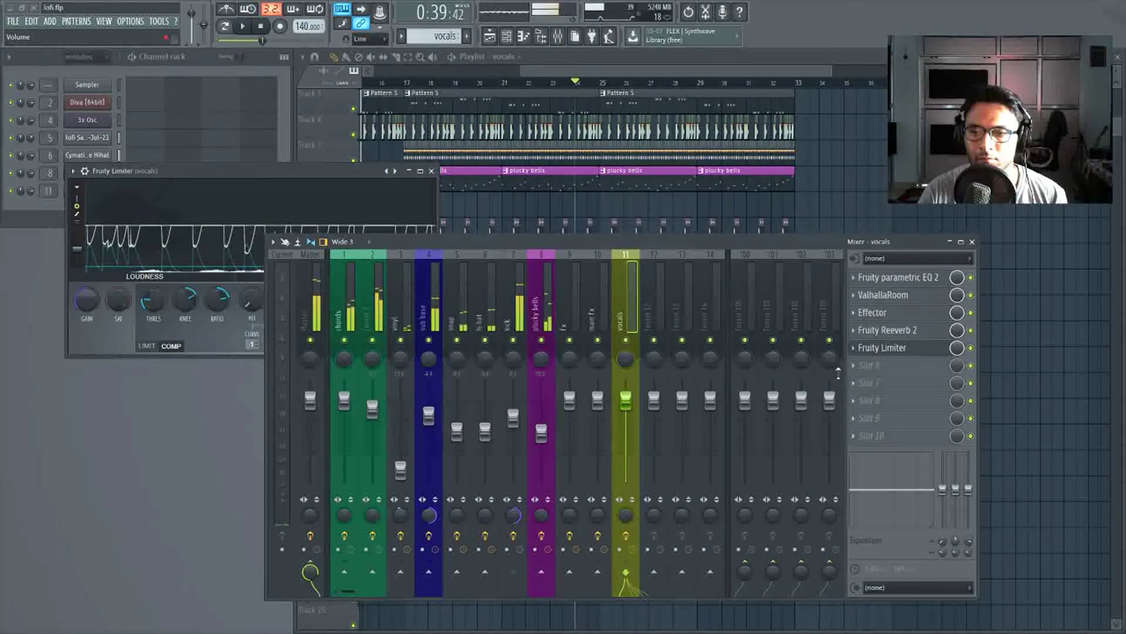
click(916, 351)
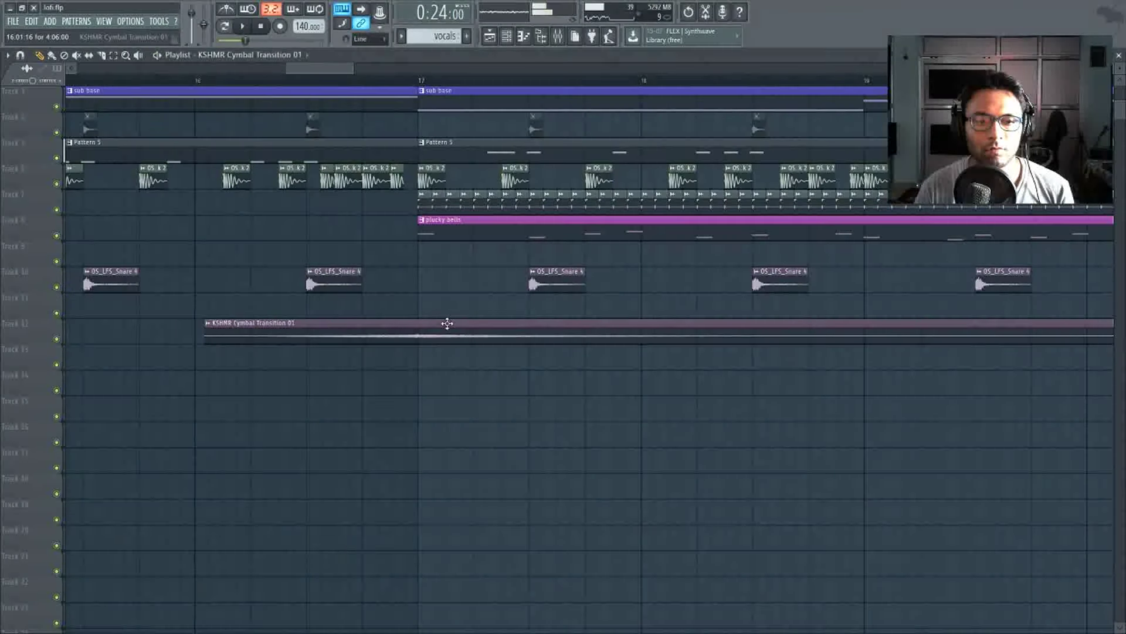
Inspect the channel settings of the KSHMR Cymbal Transition 01 clip and audition it leading into bar 17.
double_click(447, 323)
key(space)
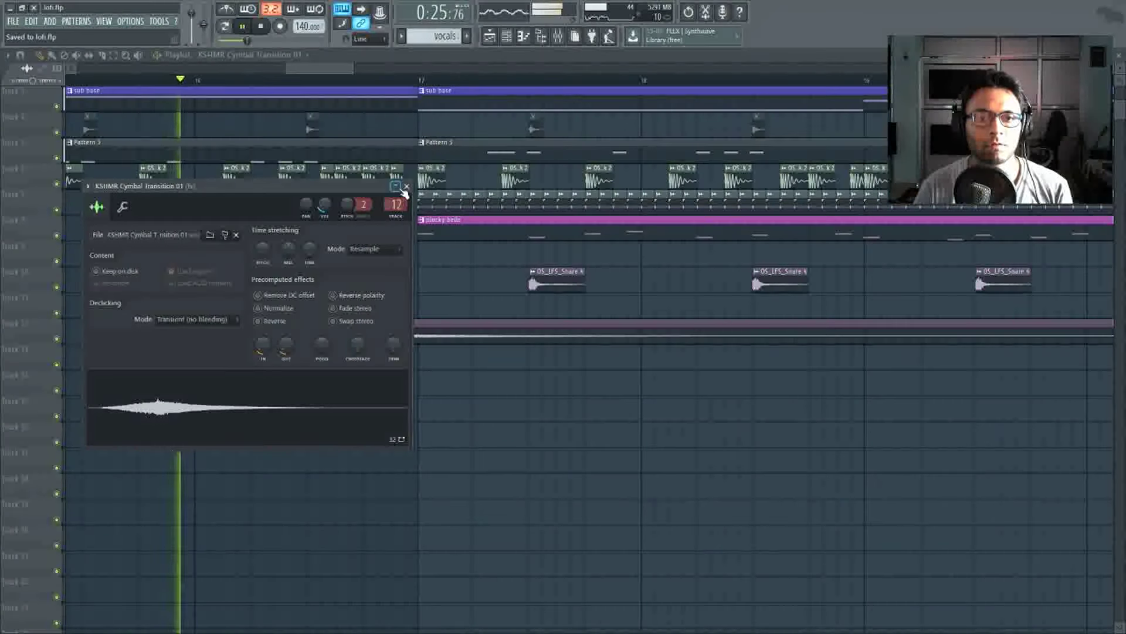
click(406, 186)
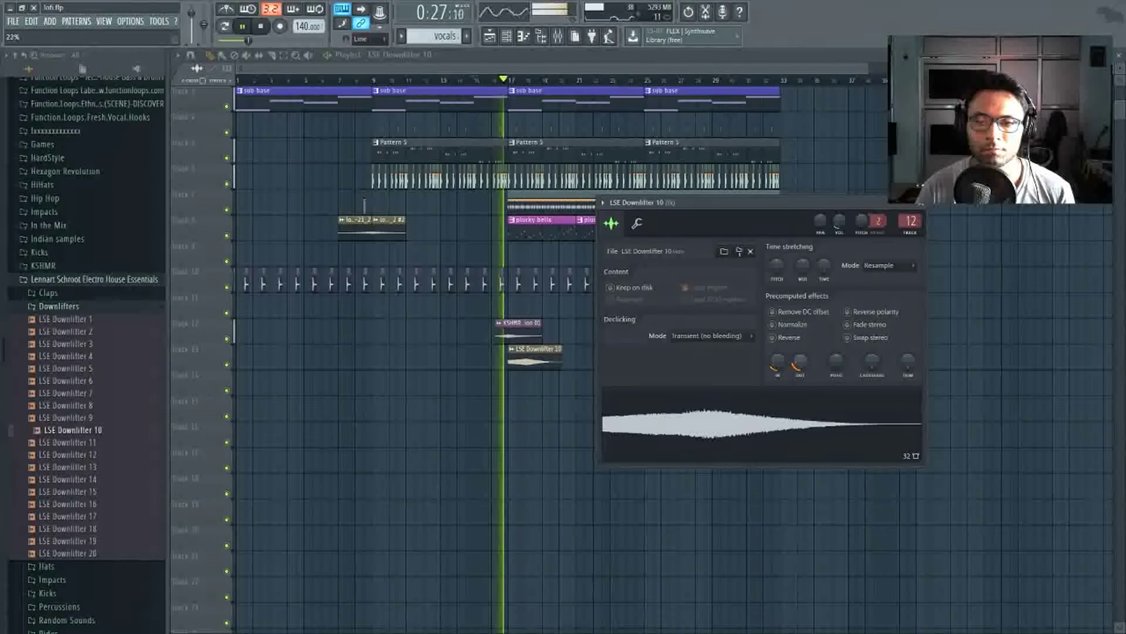
Close the LSE Downlifter 10 settings and slice the tail off its clip at bar 17 on track 13.
click(921, 203)
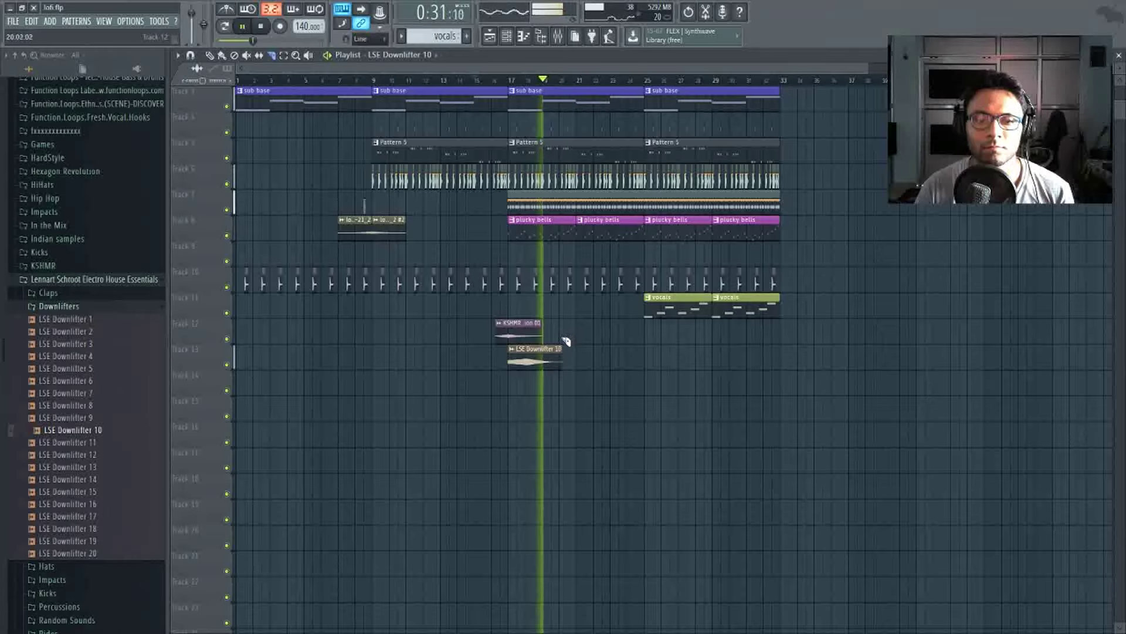
drag(562, 338, 563, 365)
key(p)
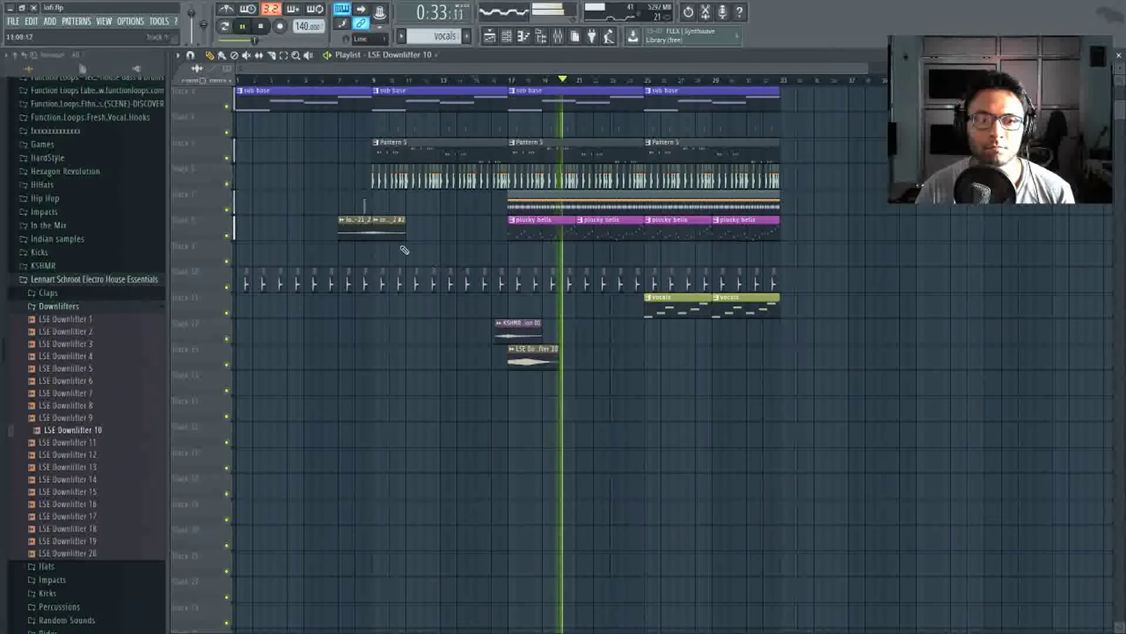
Copy the two lofi Sample clips from bar 7 on track 8 to bar 23 on track 12.
key(F6)
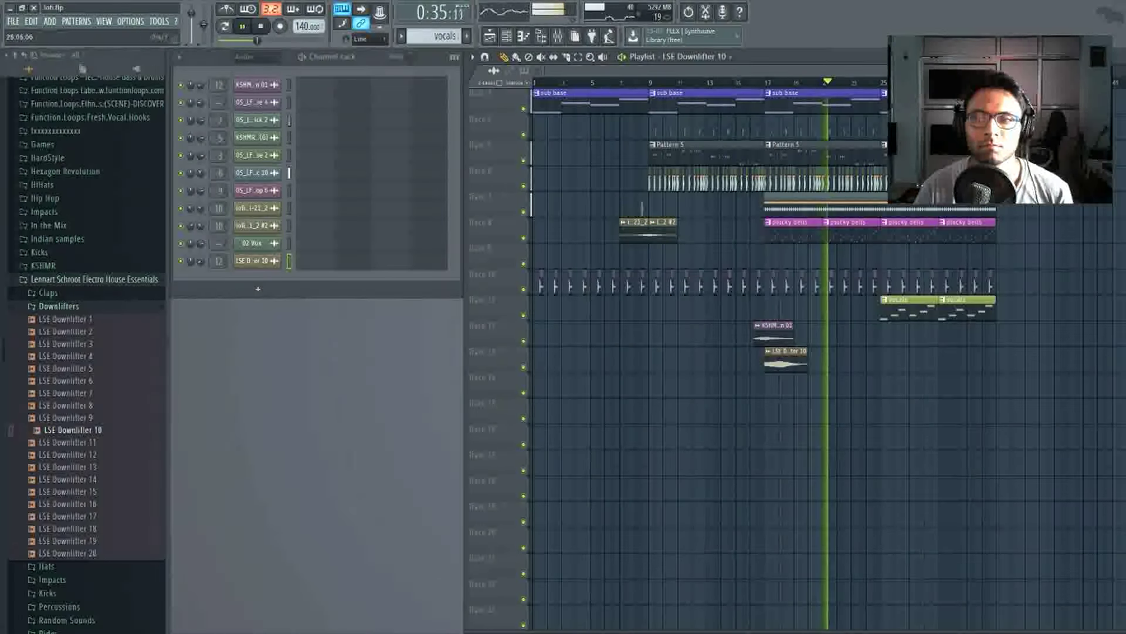
key(F6)
drag(388, 230, 643, 340)
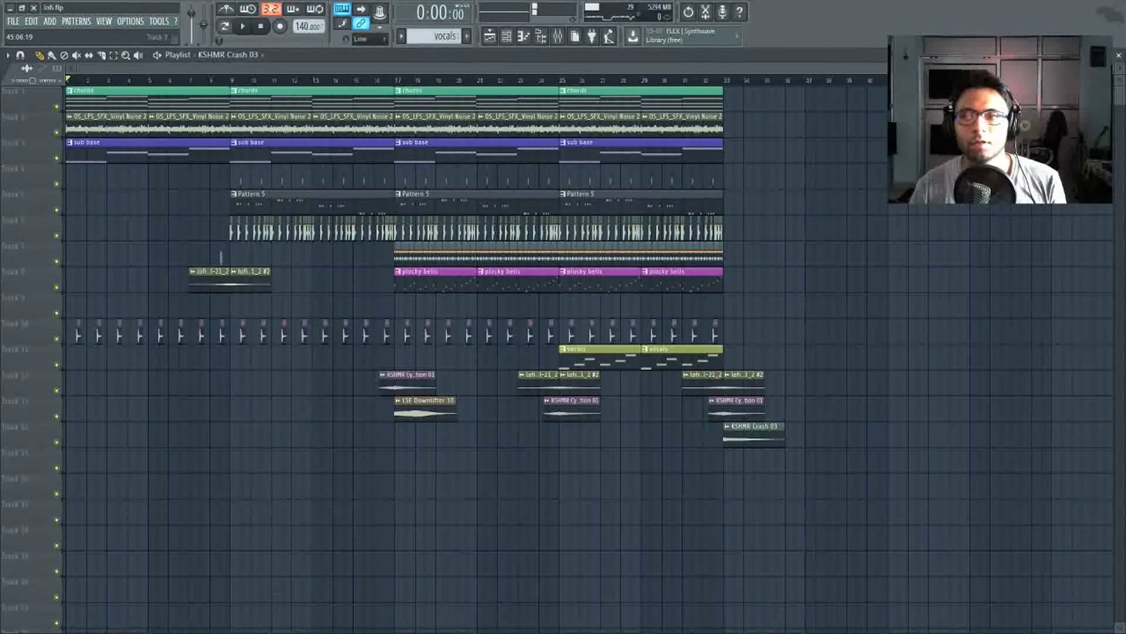
Review the audio channels beside the finished arrangement and save the lofi.flp project.
key(F6)
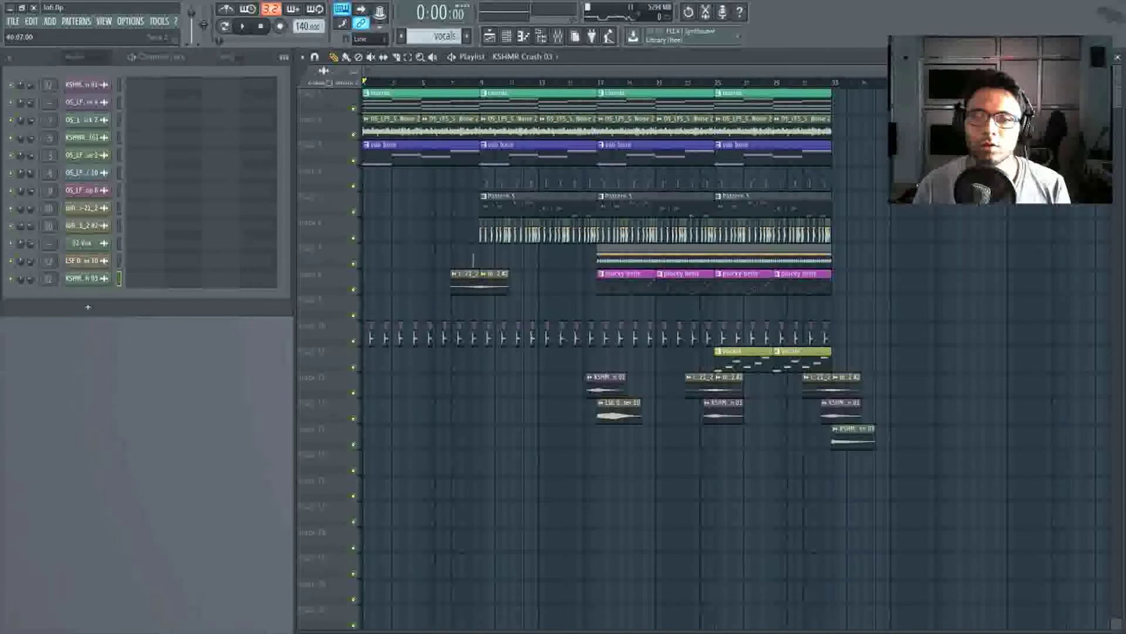
key(ctrl+s)
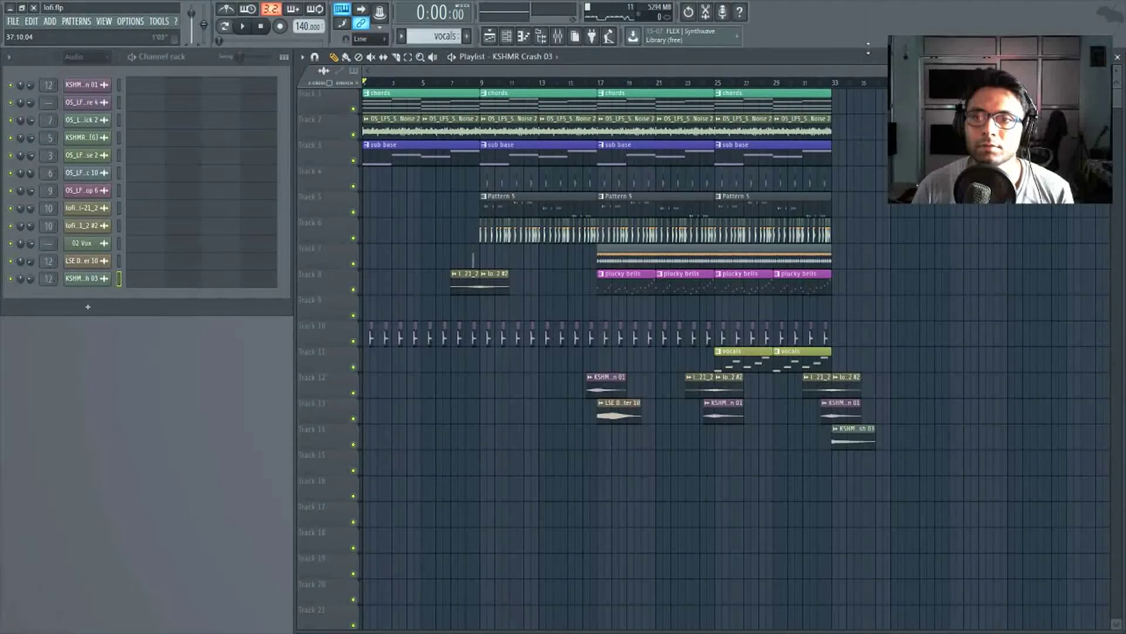
double_click(858, 59)
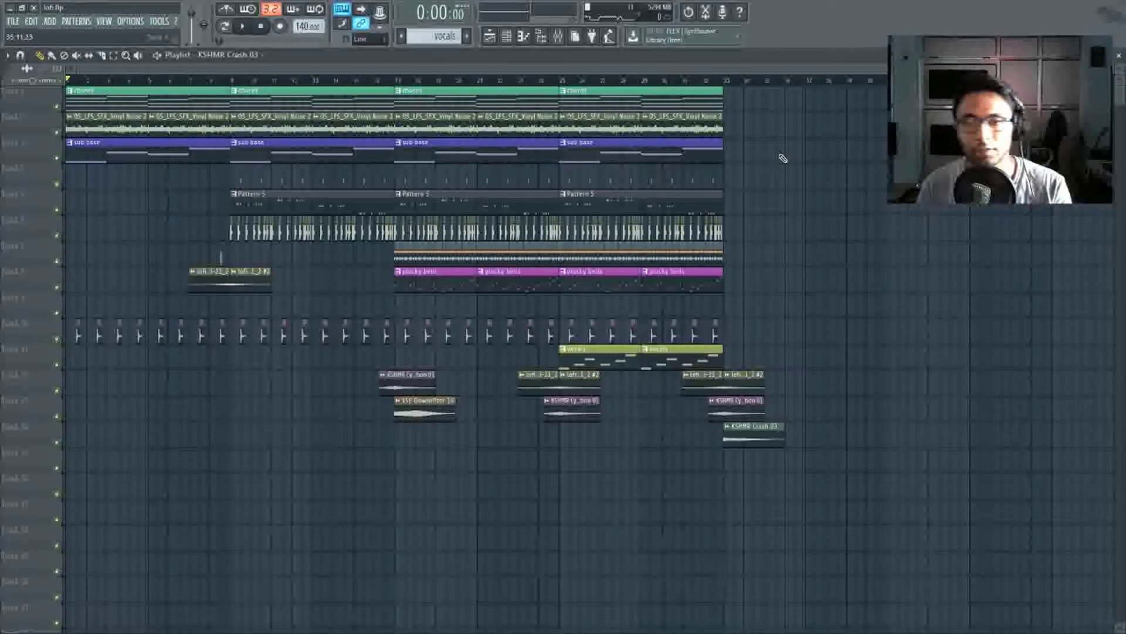
key(ctrl+s)
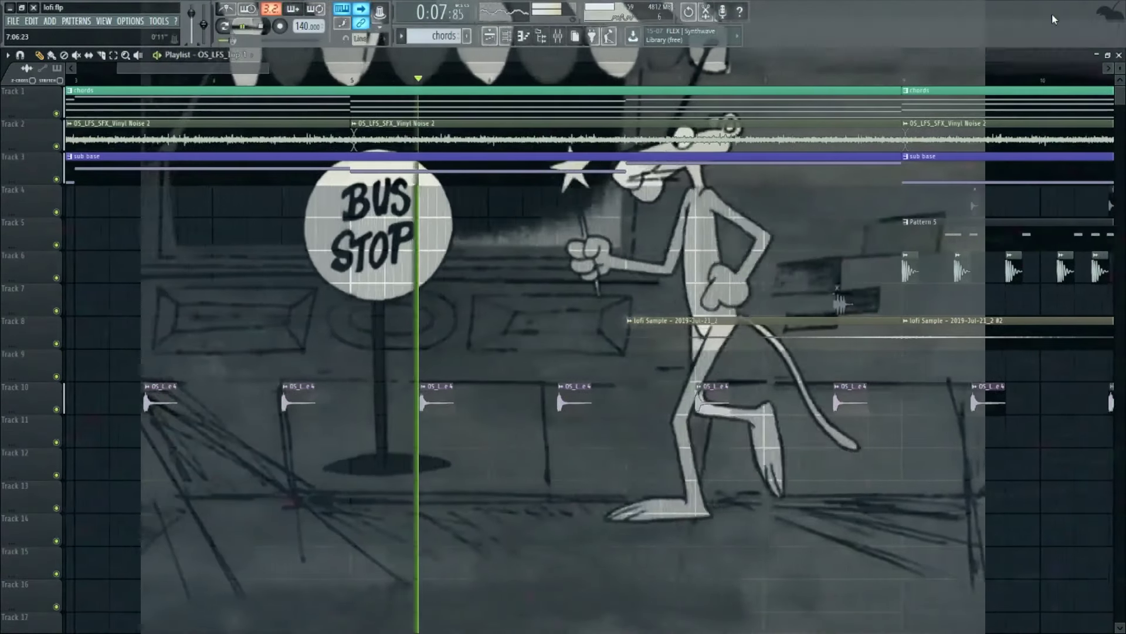
drag(1120, 68, 1117, 65)
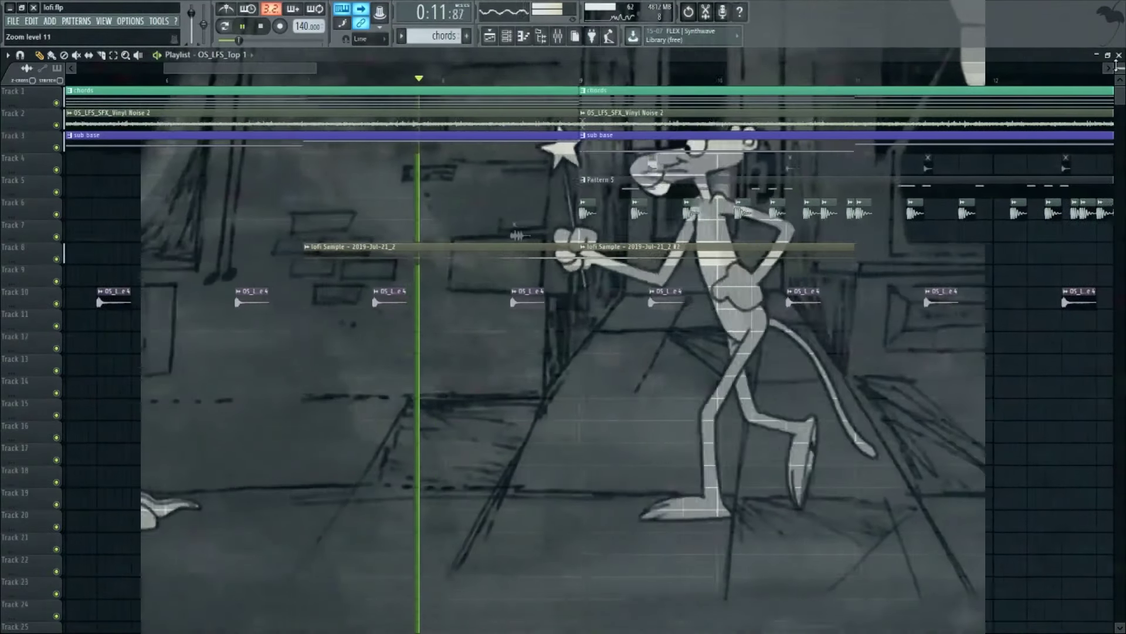